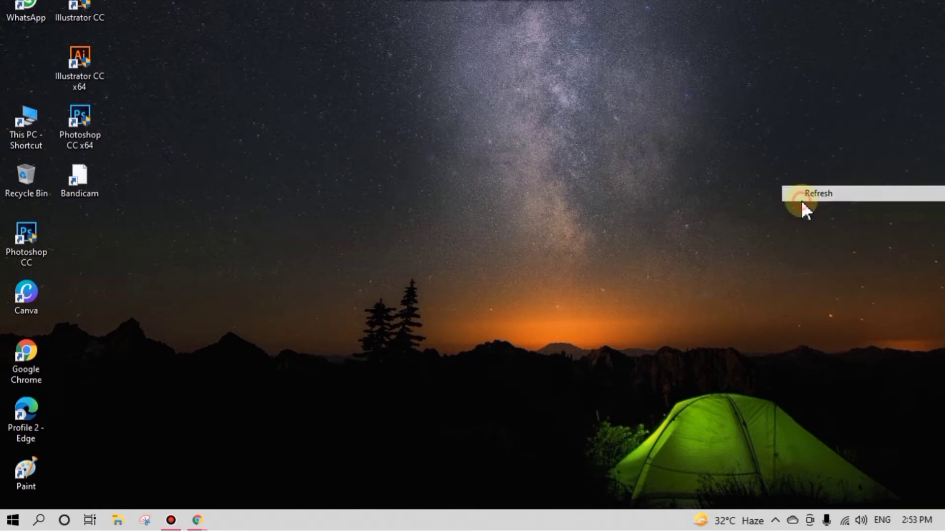
Bring Chrome's New Tab window to the front with the Google search box ready
{"action": "mouse_move", "coordinate": [202, 522]}
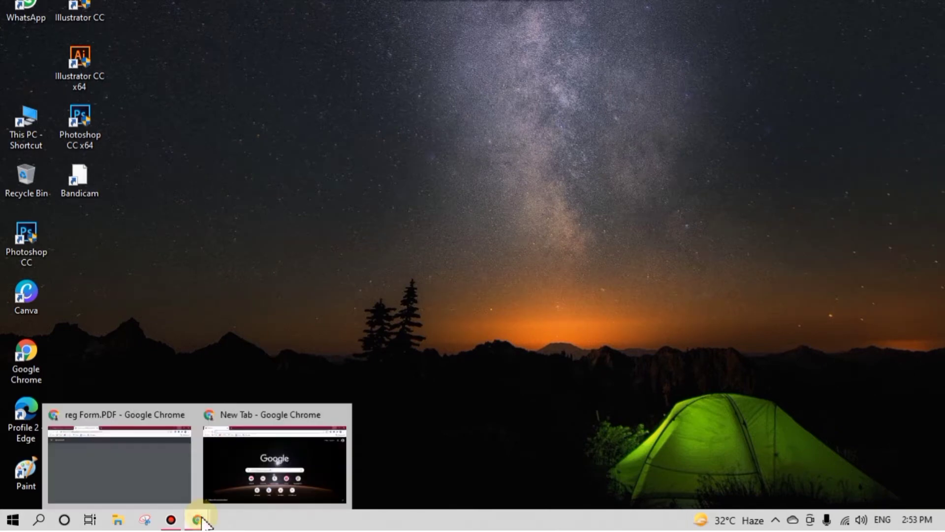
{"action": "left_click", "coordinate": [267, 454]}
{"action": "left_click", "coordinate": [364, 282]}
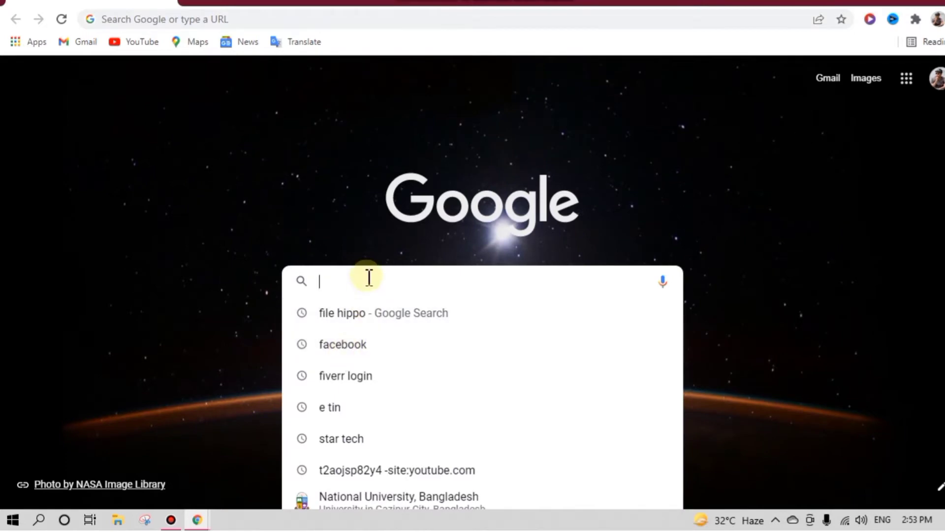
Search Google for 'nid gov bd' and open the NID card result on services.nidw.gov.bd
{"action": "left_click", "coordinate": [173, 520]}
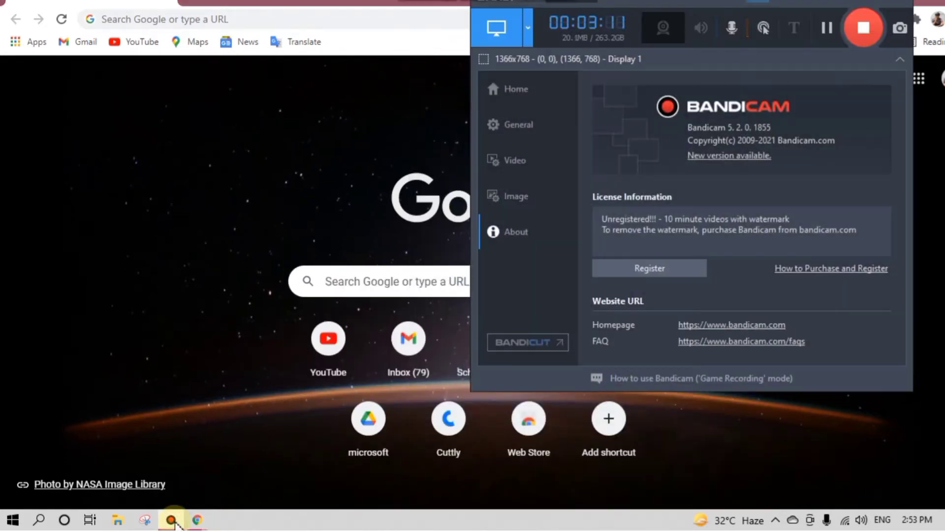
{"action": "left_click", "coordinate": [881, 2]}
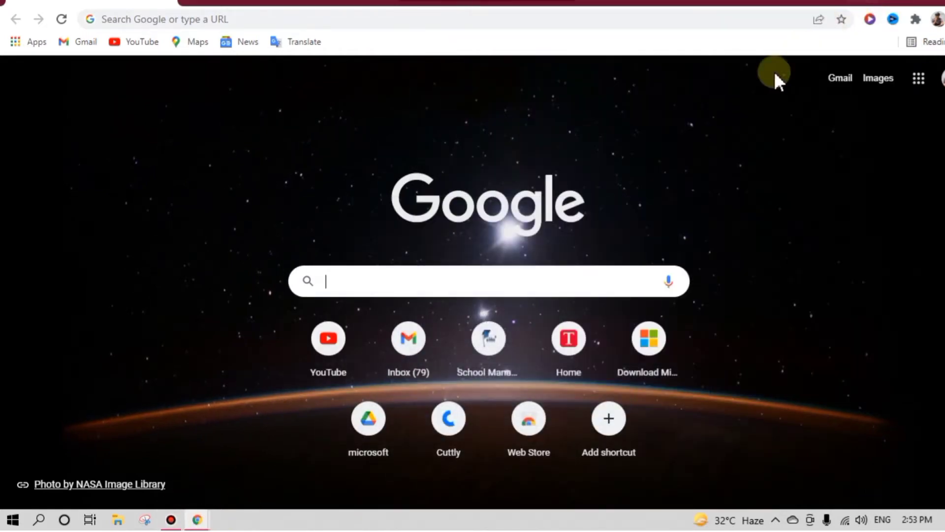
{"action": "left_click", "coordinate": [481, 271]}
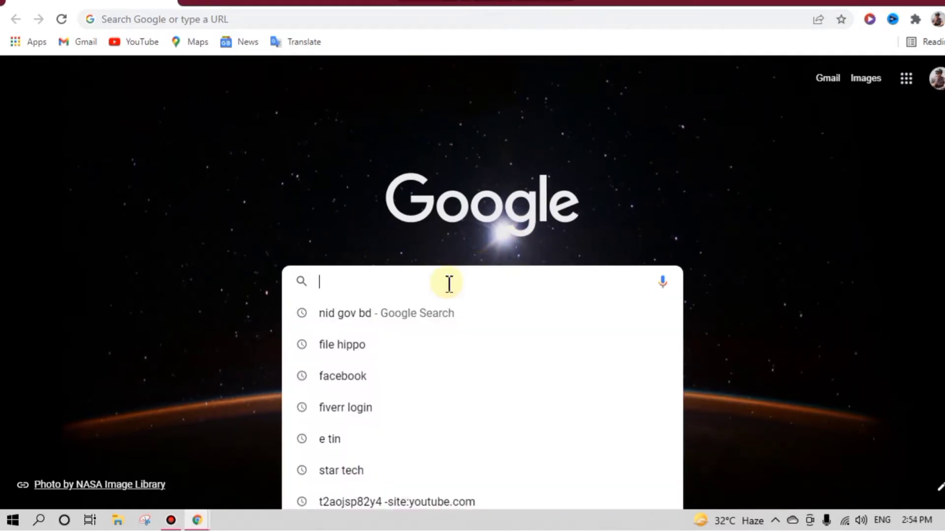
{"action": "left_click", "coordinate": [392, 319]}
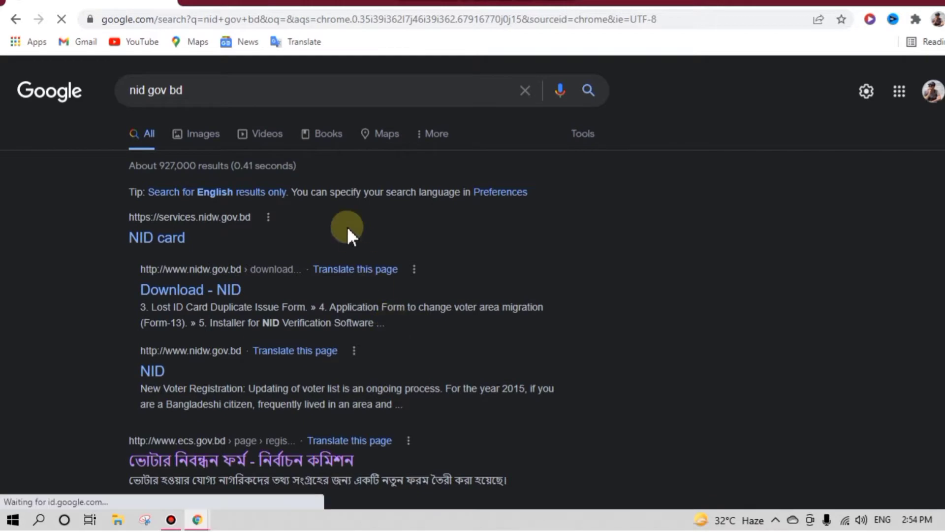
{"action": "scroll", "coordinate": [348, 228], "scroll_direction": "down", "scroll_amount": 5}
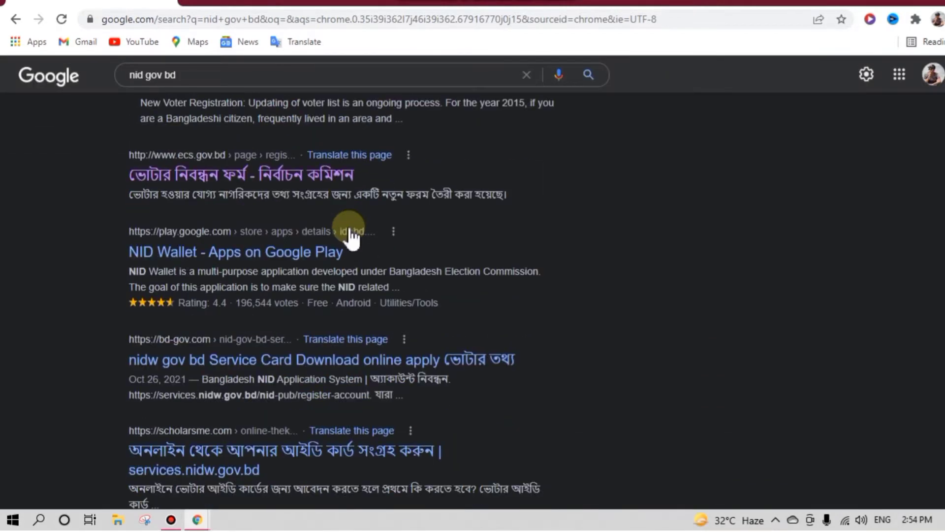
{"action": "scroll", "coordinate": [348, 235], "scroll_direction": "down", "scroll_amount": 3}
{"action": "scroll", "coordinate": [352, 237], "scroll_direction": "up", "scroll_amount": 7}
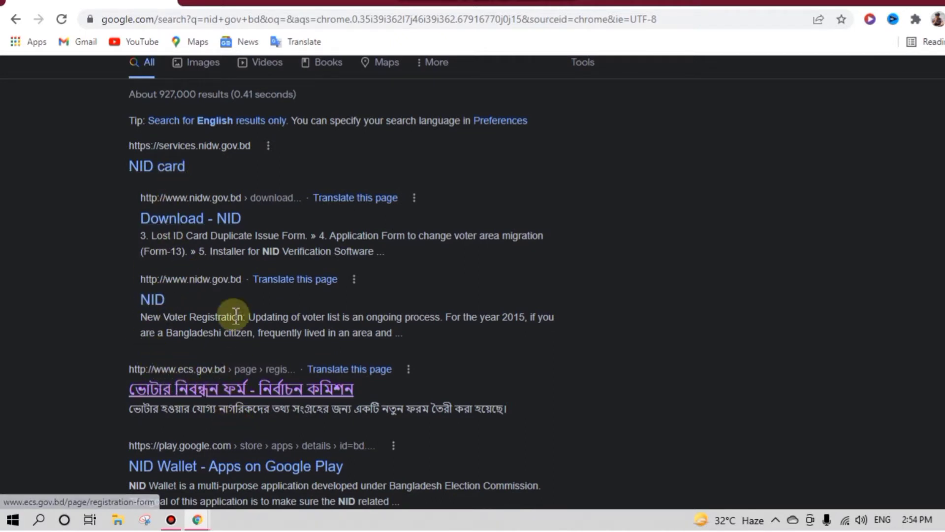
{"action": "left_click", "coordinate": [169, 169]}
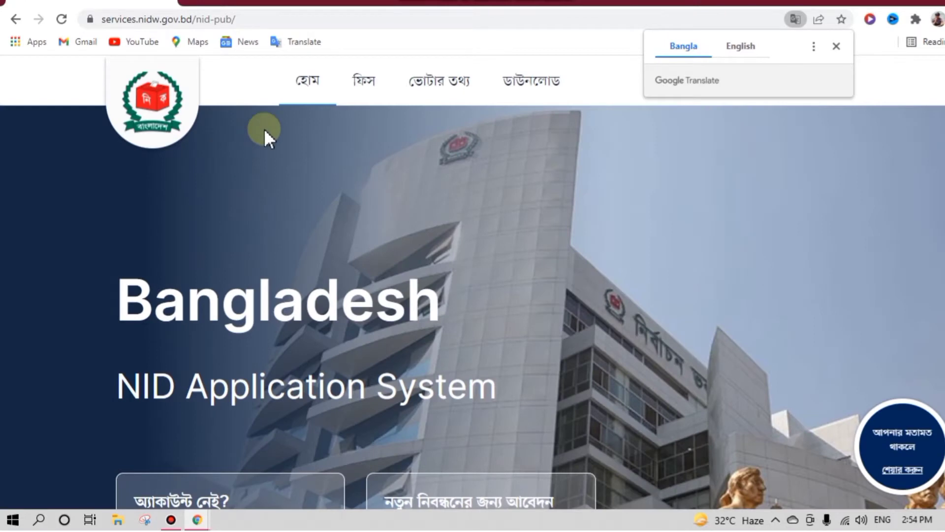
Use the new-registration card's 'আবেদন করুন' link to reach the register-account page
{"action": "scroll", "coordinate": [394, 202], "scroll_direction": "down", "scroll_amount": 3}
{"action": "scroll", "coordinate": [398, 206], "scroll_direction": "down", "scroll_amount": 2}
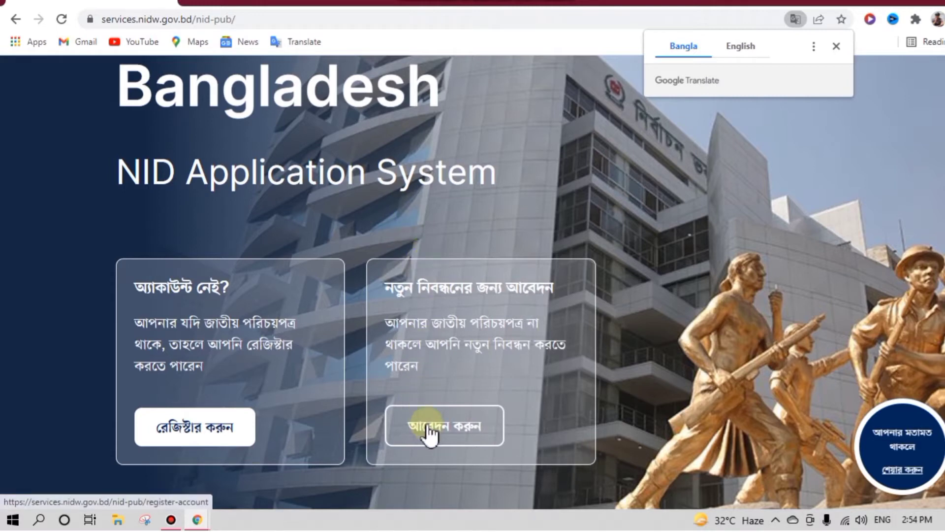
{"action": "scroll", "coordinate": [428, 423], "scroll_direction": "up", "scroll_amount": 3}
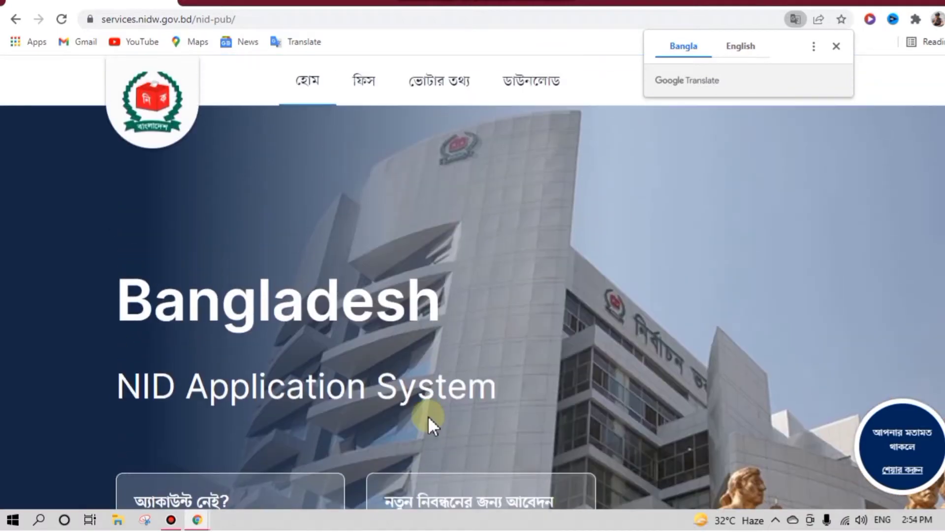
{"action": "scroll", "coordinate": [428, 418], "scroll_direction": "down", "scroll_amount": 3}
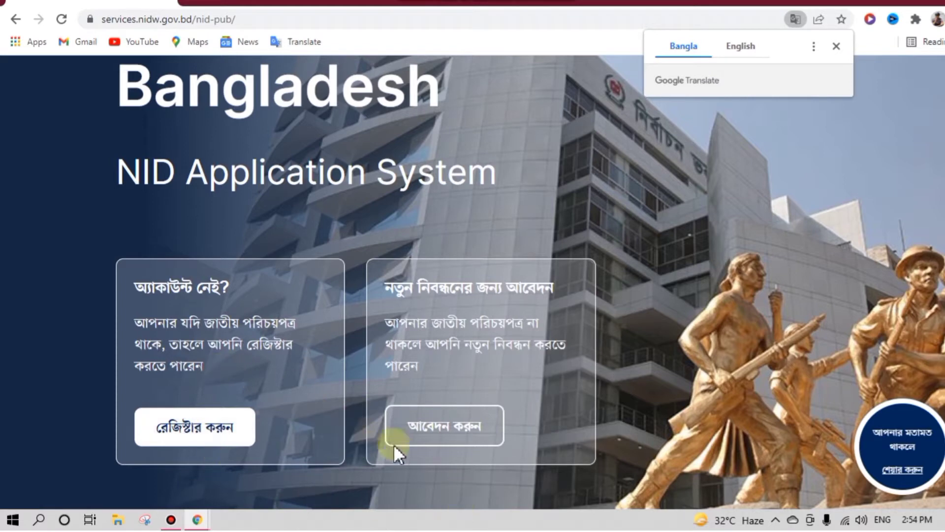
{"action": "left_click", "coordinate": [435, 430]}
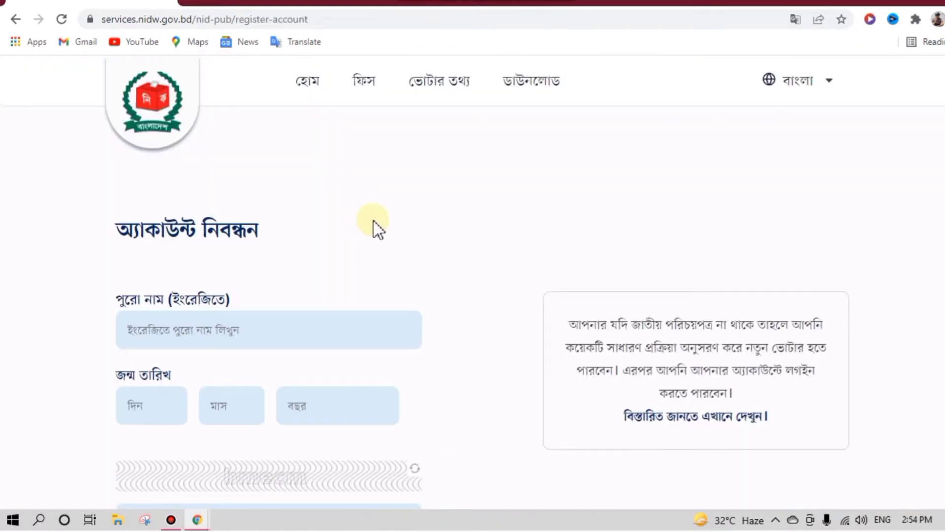
Enter the applicant's full name, date of birth and the captcha code in the registration form
{"action": "scroll", "coordinate": [374, 227], "scroll_direction": "down", "scroll_amount": 3}
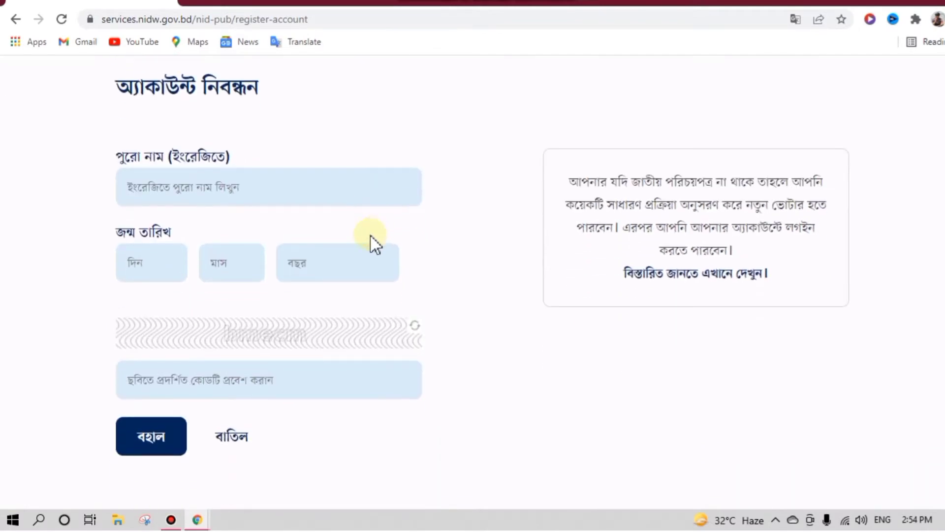
{"action": "scroll", "coordinate": [367, 239], "scroll_direction": "up", "scroll_amount": 3}
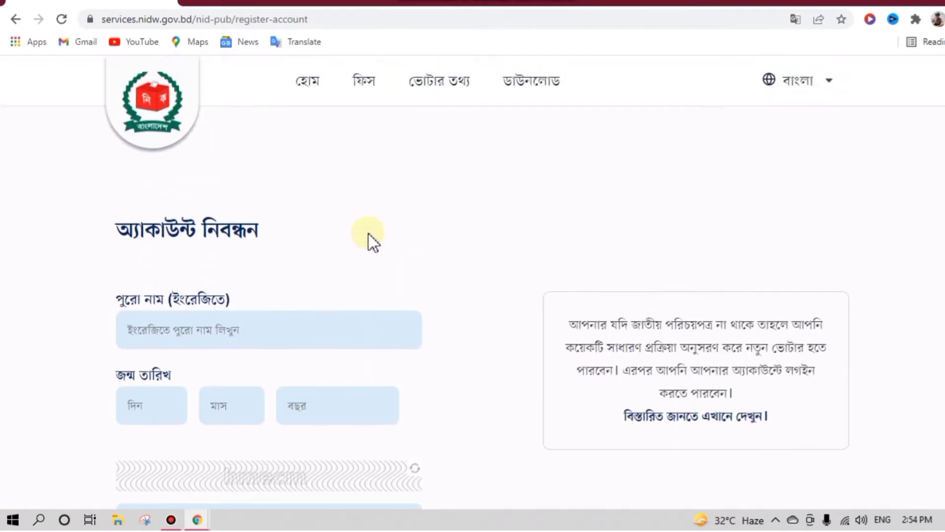
{"action": "scroll", "coordinate": [354, 222], "scroll_direction": "down", "scroll_amount": 2}
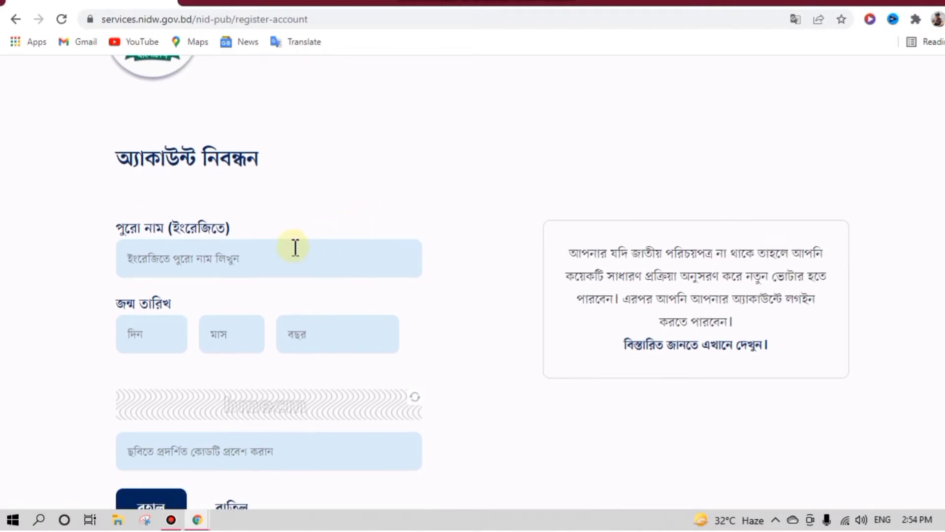
{"action": "left_click", "coordinate": [246, 260]}
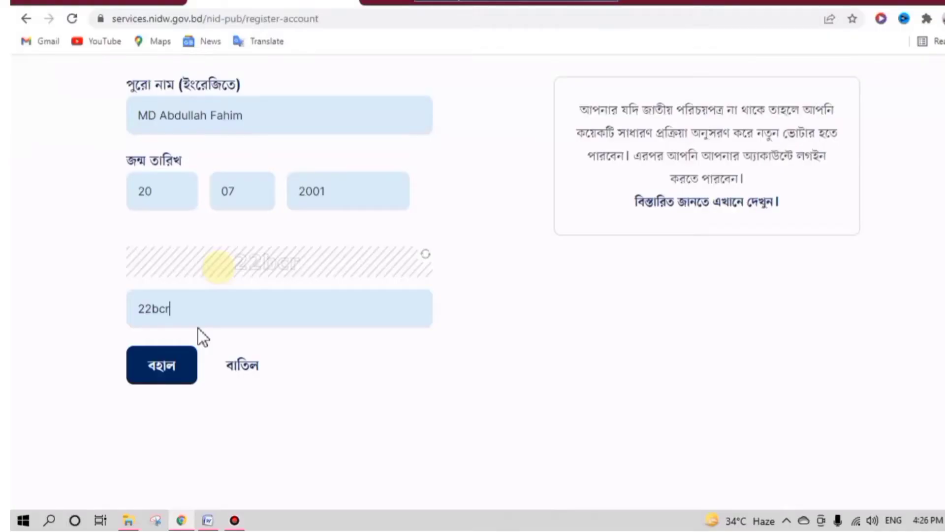
{"action": "left_click", "coordinate": [202, 319]}
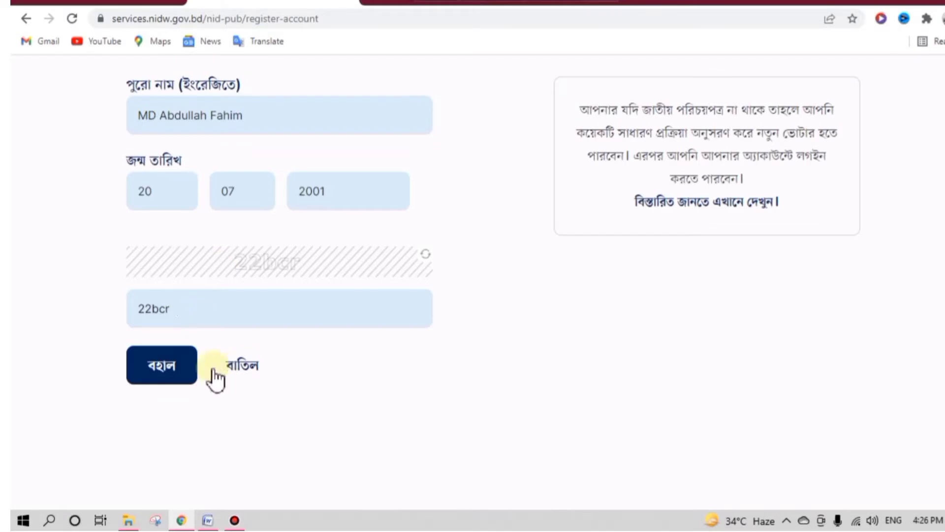
Submit name, birth date and captcha, enter the mobile number, and request the SMS code
{"action": "left_click", "coordinate": [171, 360]}
{"action": "left_click", "coordinate": [191, 331]}
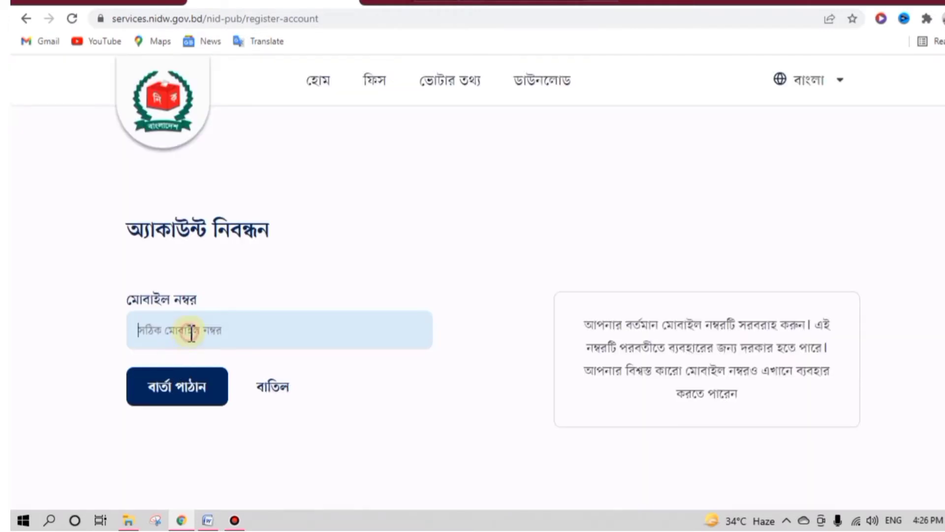
{"action": "left_click", "coordinate": [192, 333]}
{"action": "type", "text": "0"}
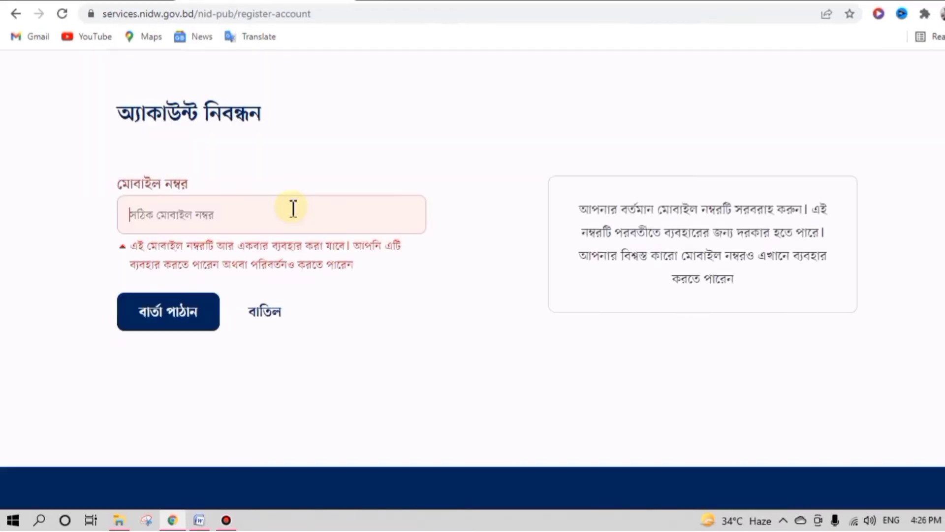
{"action": "type", "text": "01"}
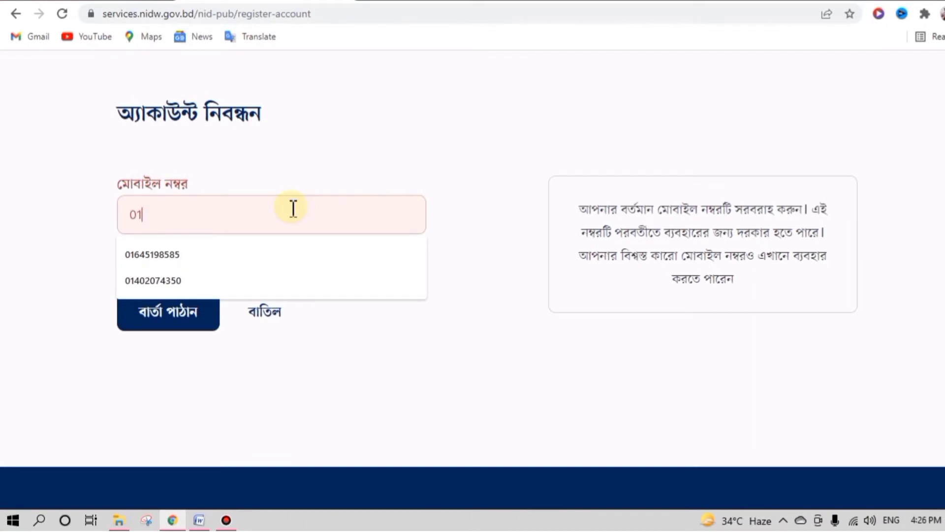
{"action": "type", "text": "402"}
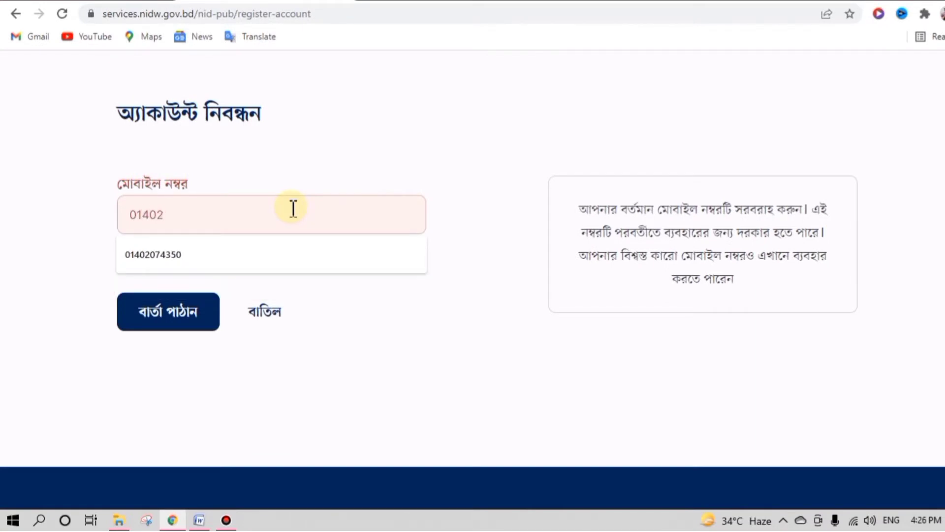
{"action": "type", "text": "03"}
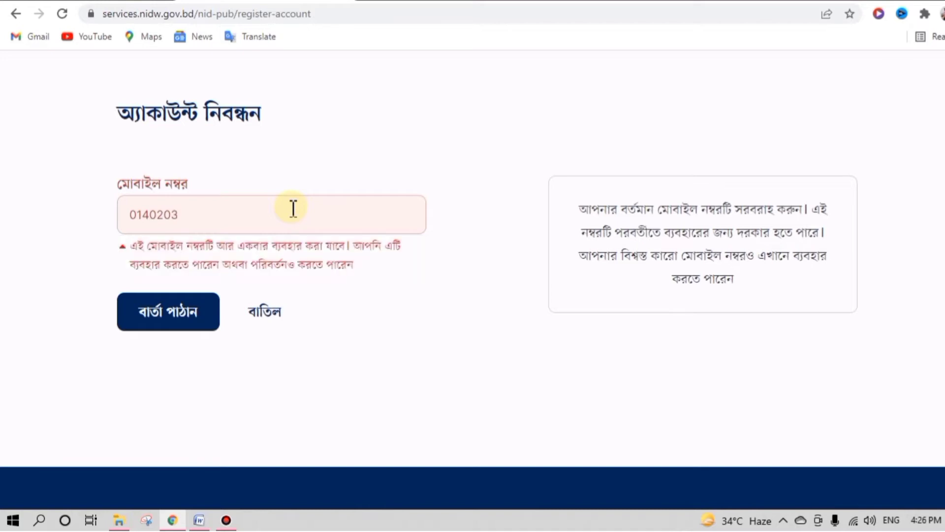
{"action": "key", "text": "BackSpace"}
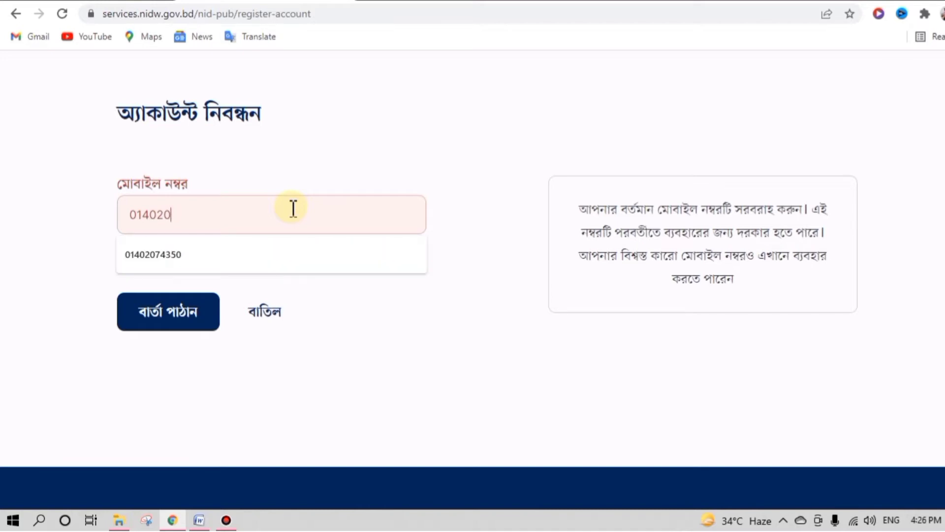
{"action": "left_click", "coordinate": [287, 260]}
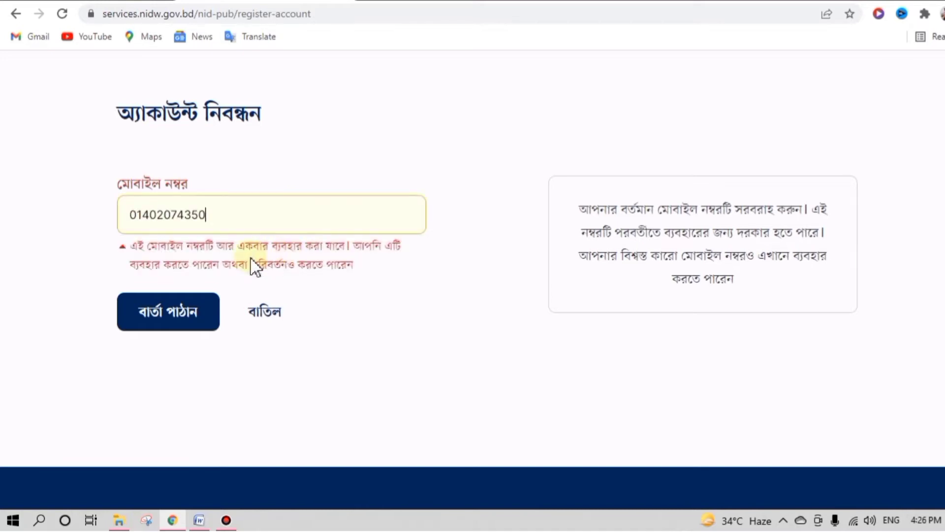
{"action": "left_click", "coordinate": [171, 302]}
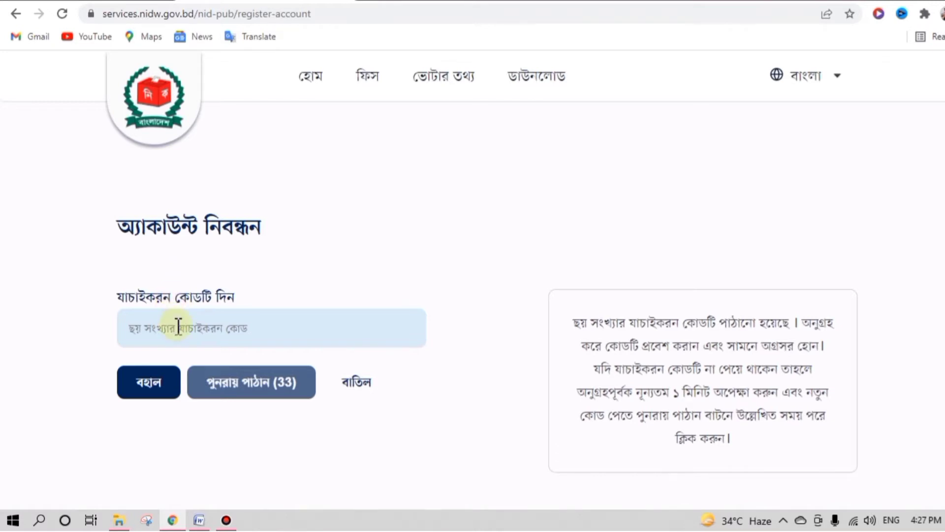
Type the six-digit SMS verification code into the code field
{"action": "left_click", "coordinate": [178, 327]}
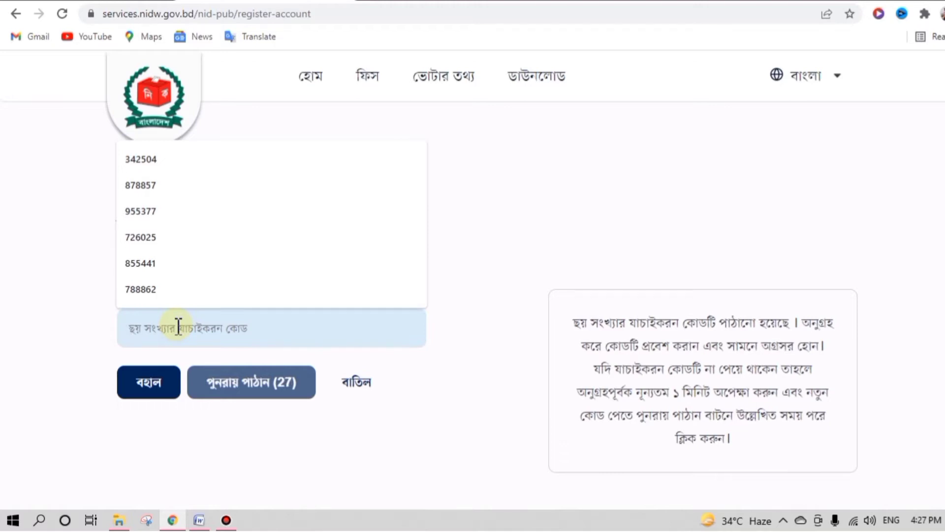
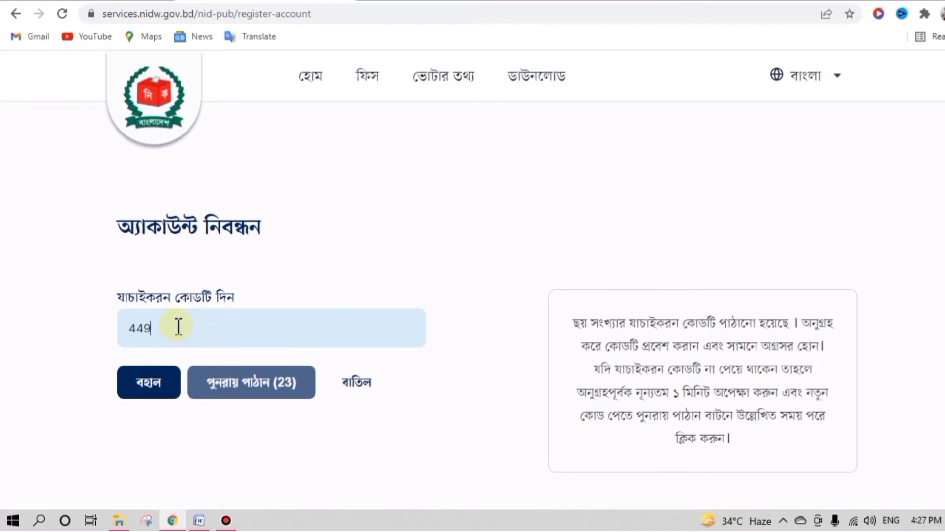
Submit the verification code and enter an initial account username
{"action": "left_click", "coordinate": [155, 392]}
{"action": "scroll", "coordinate": [423, 251], "scroll_direction": "down", "scroll_amount": 3}
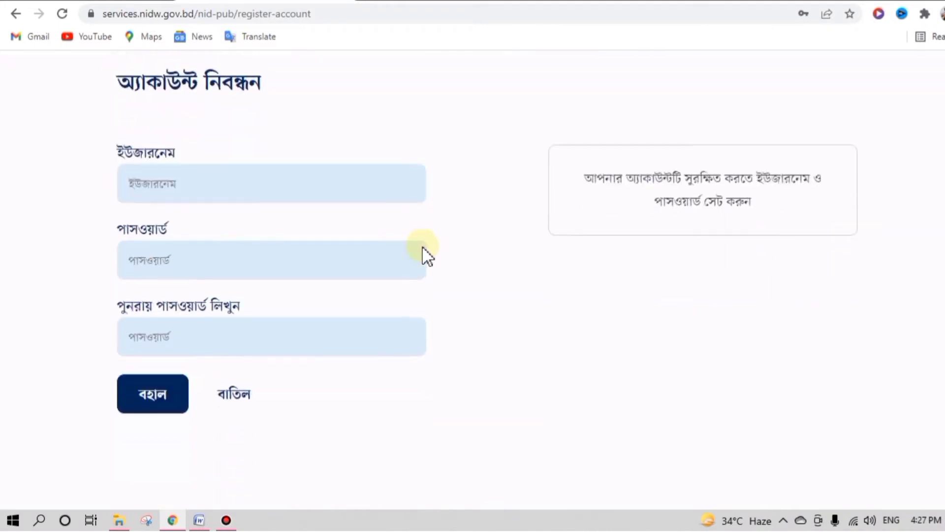
{"action": "left_click", "coordinate": [341, 189]}
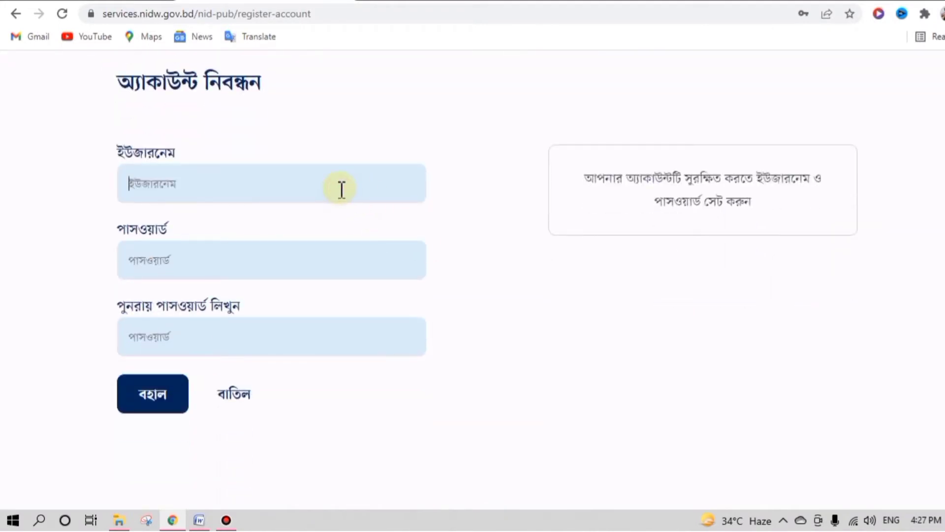
{"action": "type", "text": "Fahim lk,lk"}
{"action": "scroll", "coordinate": [341, 189], "scroll_direction": "down", "scroll_amount": 1}
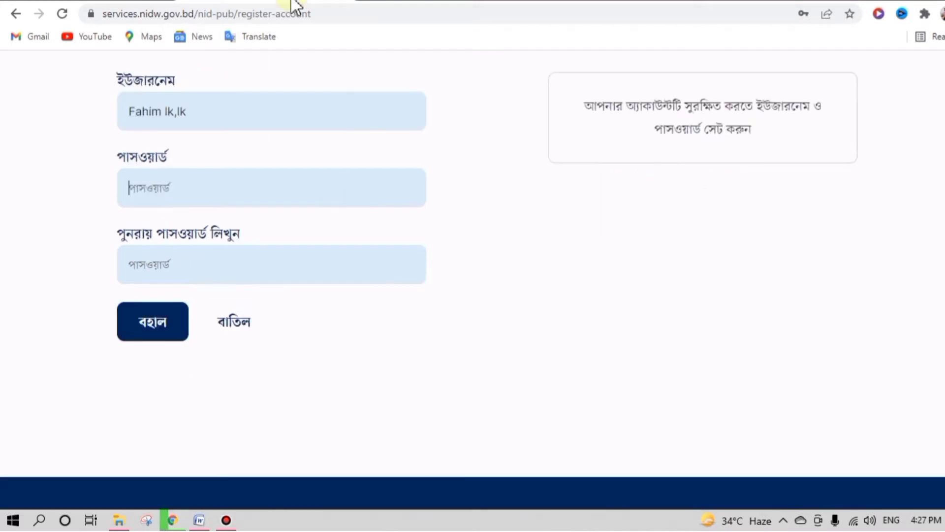
Set the account password, confirm it, and submit the account details
{"action": "left_click", "coordinate": [216, 187]}
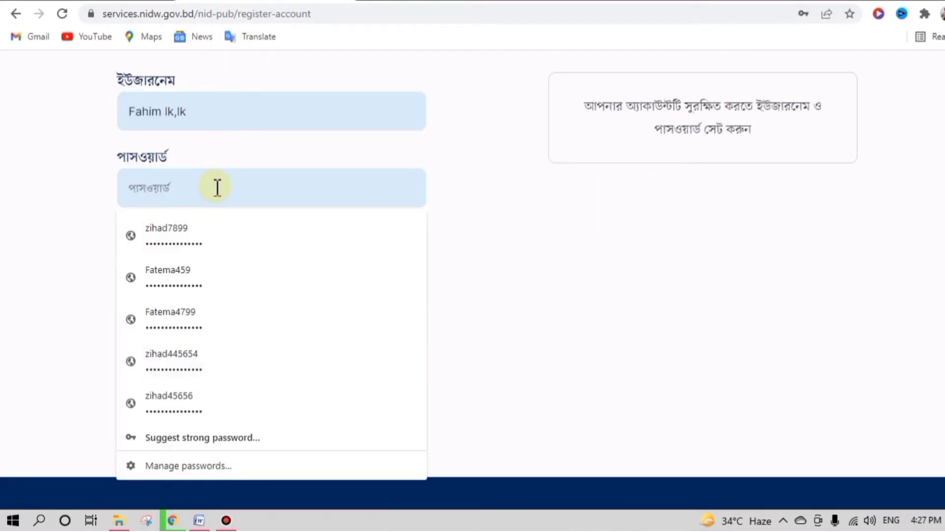
{"action": "type", "text": "••••••••"}
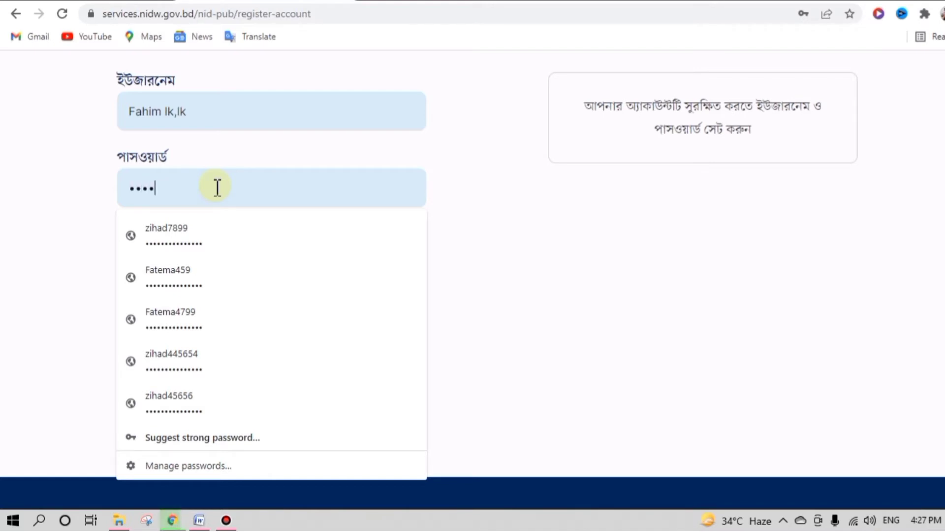
{"action": "type", "text": "•"}
{"action": "left_click", "coordinate": [573, 224]}
{"action": "left_click", "coordinate": [293, 260]}
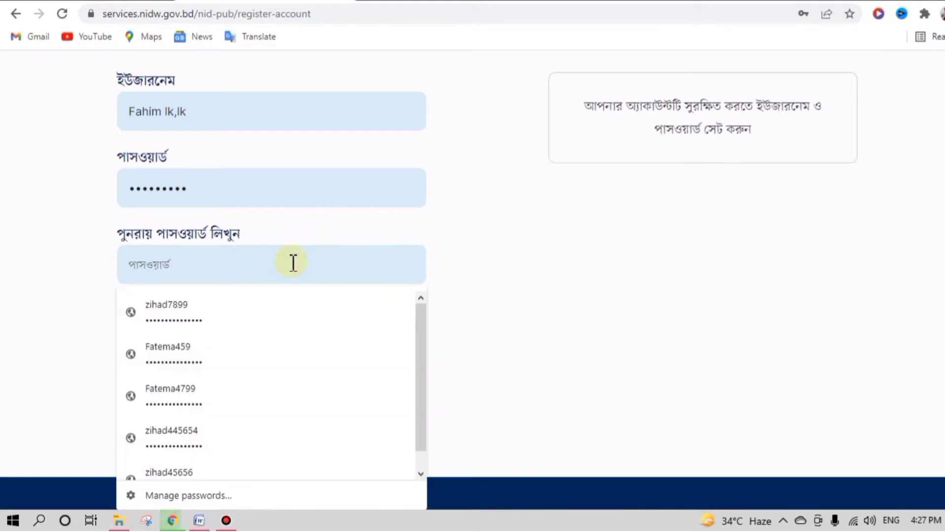
{"action": "type", "text": "•••••••••"}
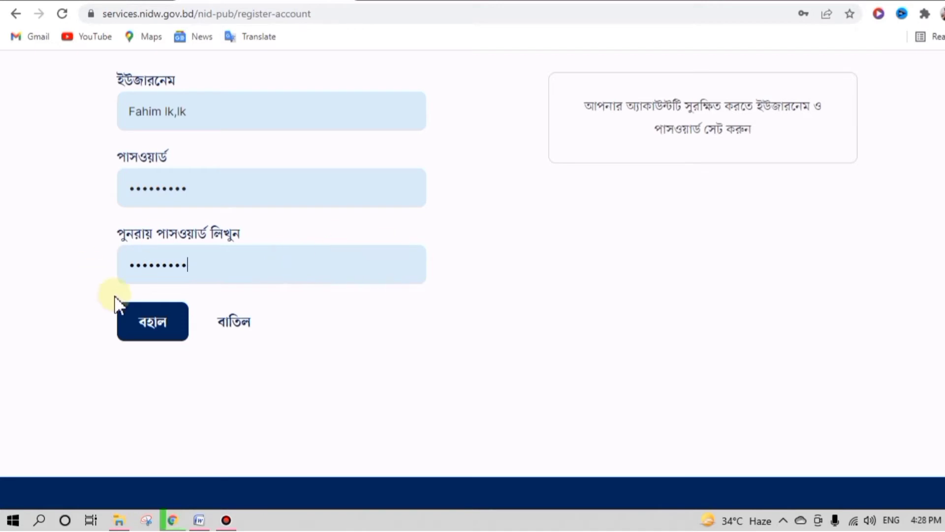
{"action": "left_click", "coordinate": [162, 326]}
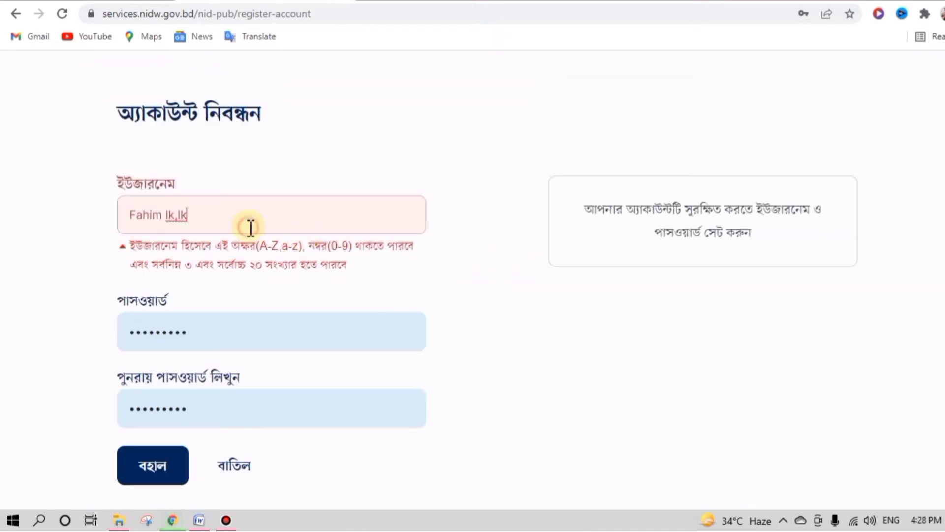
Change the username to letters and digits until it is unused, then complete registration
{"action": "key", "text": "BackSpace"}
{"action": "key", "text": "BackSpace"}
{"action": "key", "text": "BackSpace"}
{"action": "key", "text": "BackSpace"}
{"action": "key", "text": "BackSpace"}
{"action": "key", "text": "BackSpace"}
{"action": "type", "text": "656+5"}
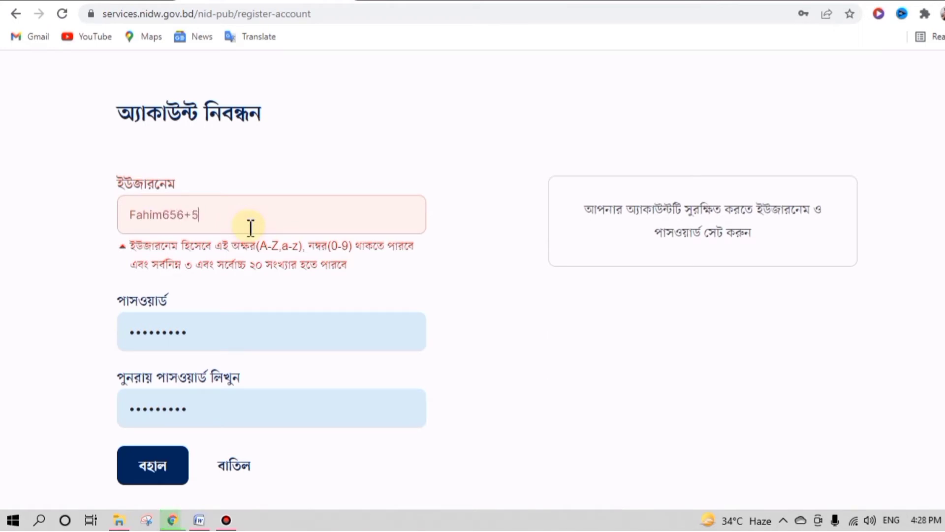
{"action": "key", "text": "BackSpace"}
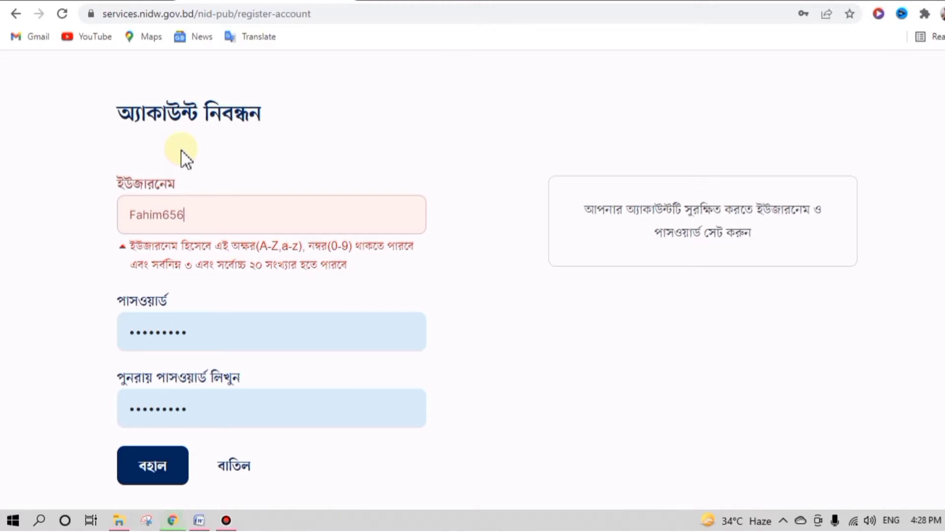
{"action": "left_click", "coordinate": [163, 465]}
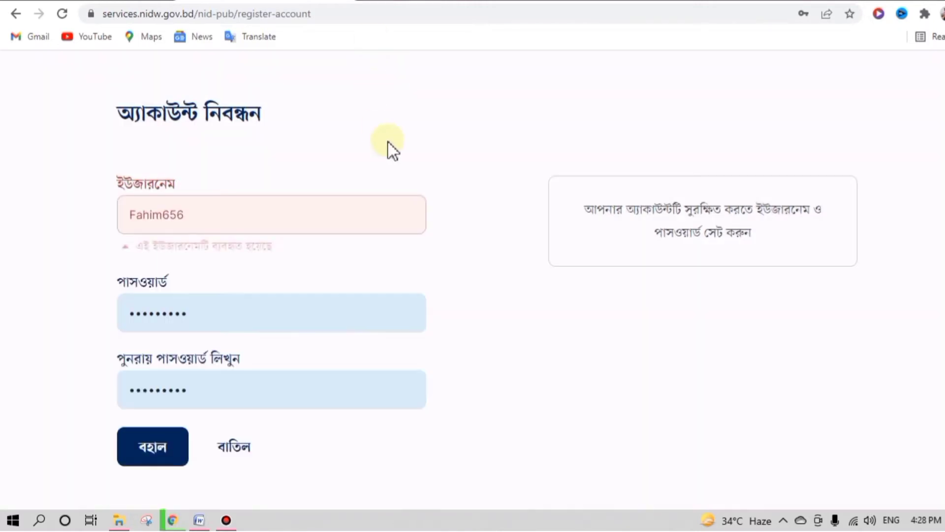
{"action": "left_click", "coordinate": [316, 202]}
{"action": "type", "text": "89"}
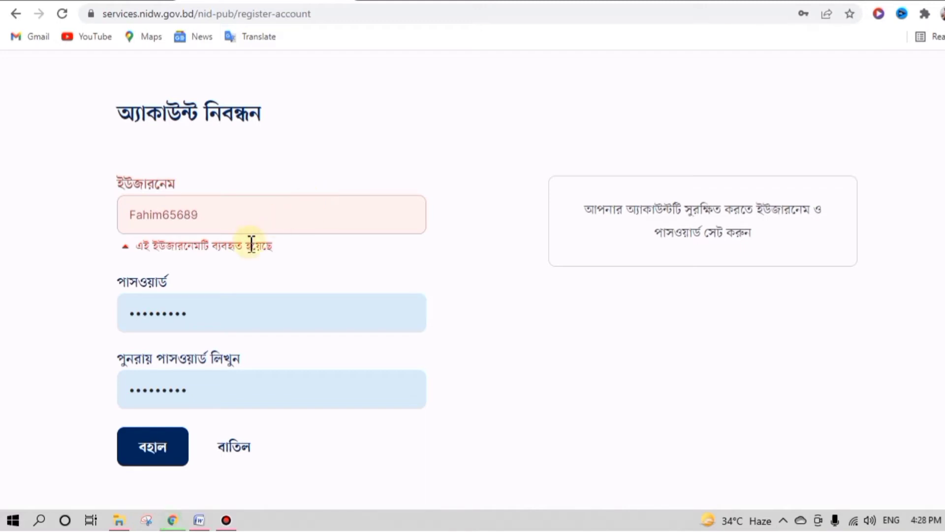
{"action": "left_click", "coordinate": [155, 442]}
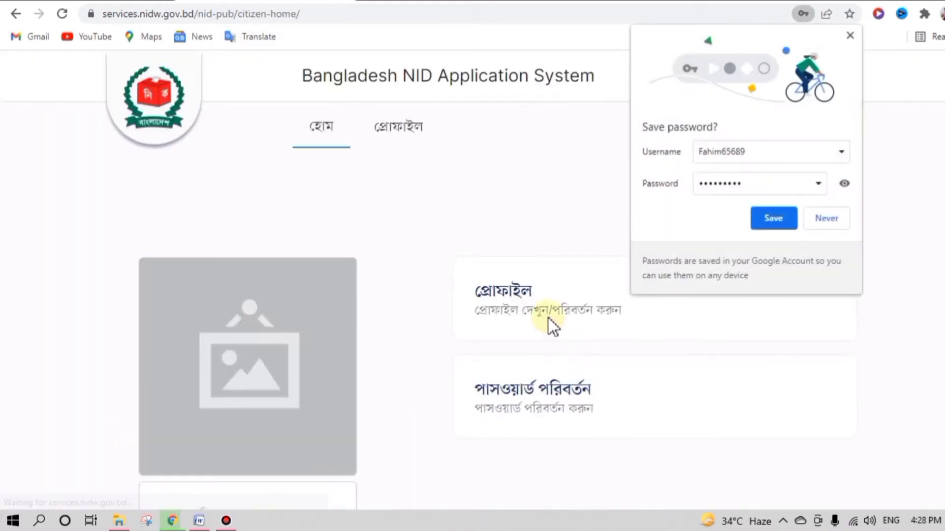
Save the new login in Chrome and open the বিস্তারিত প্রোফাইল page from the citizen home
{"action": "left_click", "coordinate": [774, 217]}
{"action": "scroll", "coordinate": [531, 222], "scroll_direction": "down", "scroll_amount": 3}
{"action": "scroll", "coordinate": [538, 219], "scroll_direction": "down", "scroll_amount": 1}
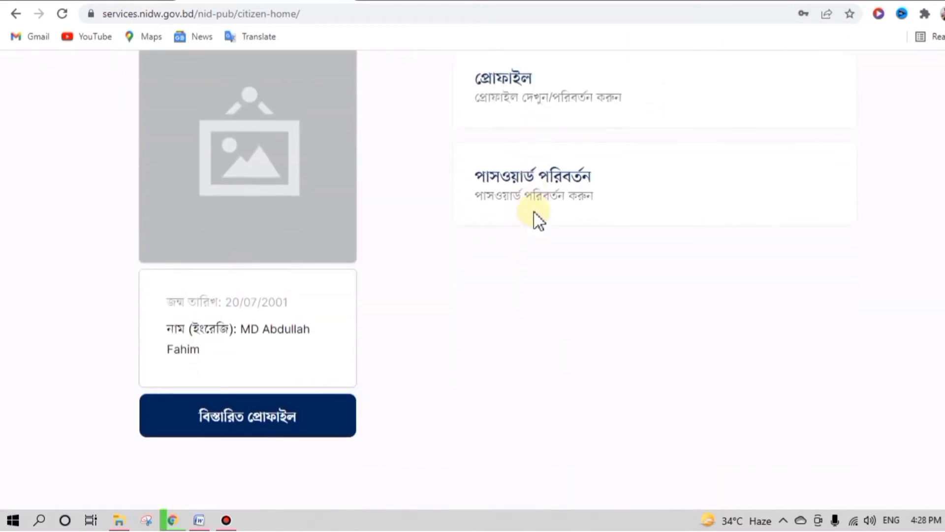
{"action": "scroll", "coordinate": [538, 217], "scroll_direction": "up", "scroll_amount": 4}
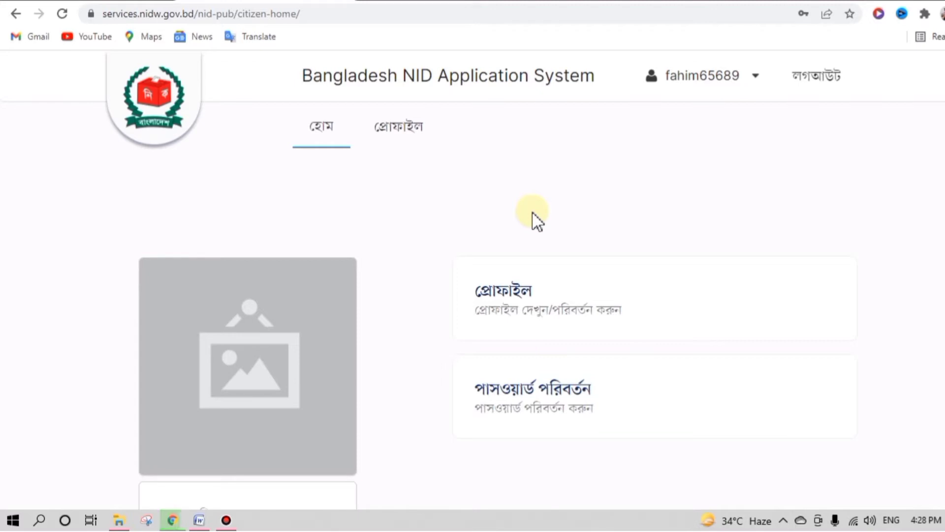
{"action": "scroll", "coordinate": [691, 364], "scroll_direction": "down", "scroll_amount": 3}
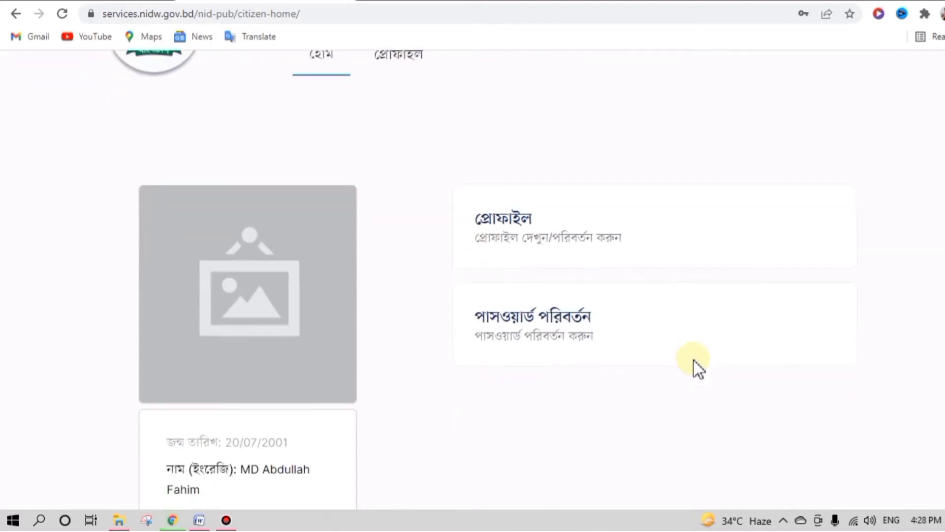
{"action": "scroll", "coordinate": [520, 171], "scroll_direction": "up", "scroll_amount": 3}
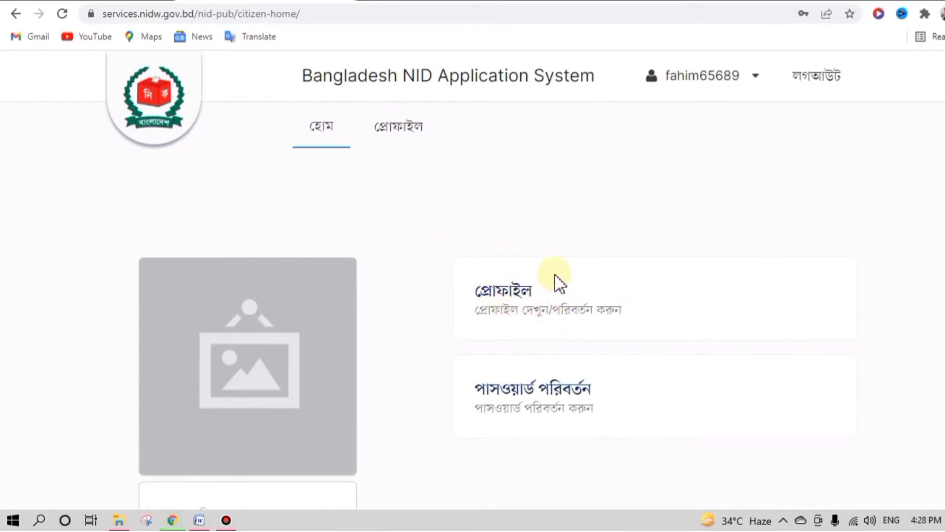
{"action": "scroll", "coordinate": [555, 266], "scroll_direction": "down", "scroll_amount": 3}
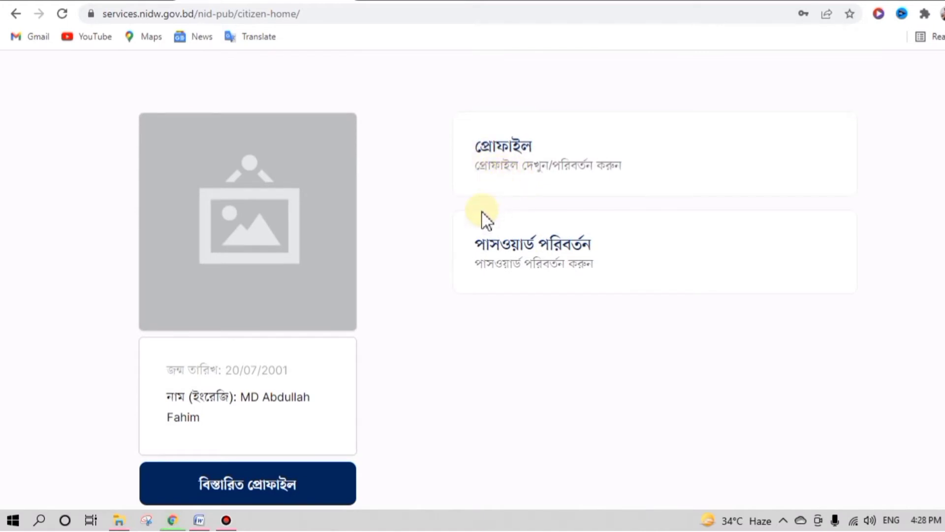
{"action": "scroll", "coordinate": [480, 222], "scroll_direction": "down", "scroll_amount": 5}
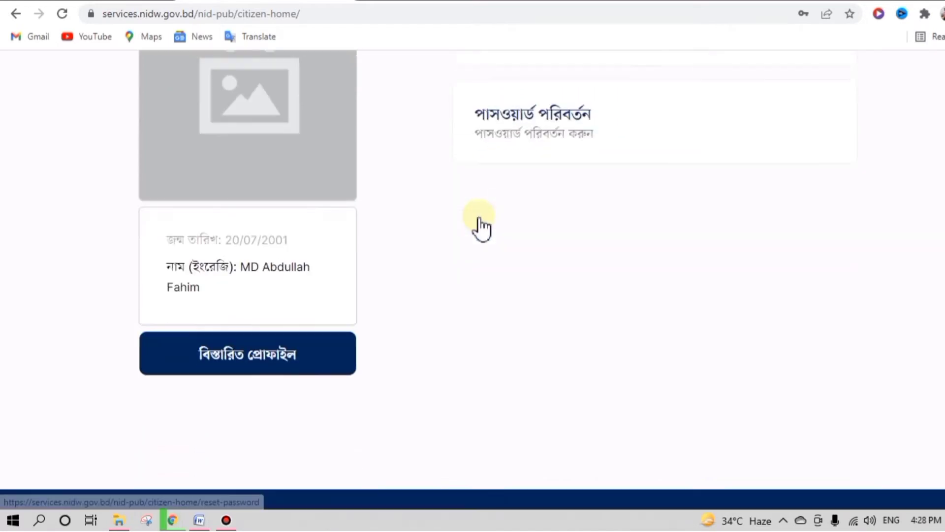
{"action": "scroll", "coordinate": [481, 225], "scroll_direction": "up", "scroll_amount": 3}
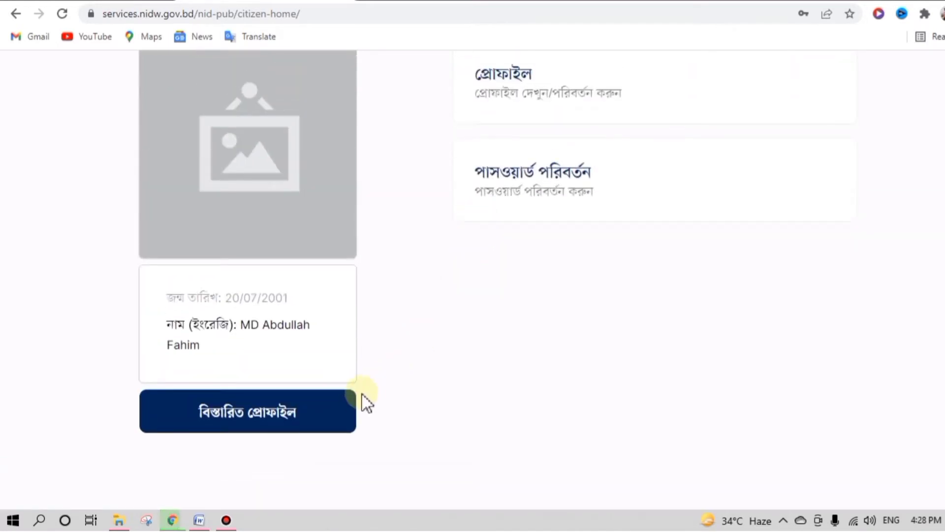
{"action": "left_click", "coordinate": [331, 421]}
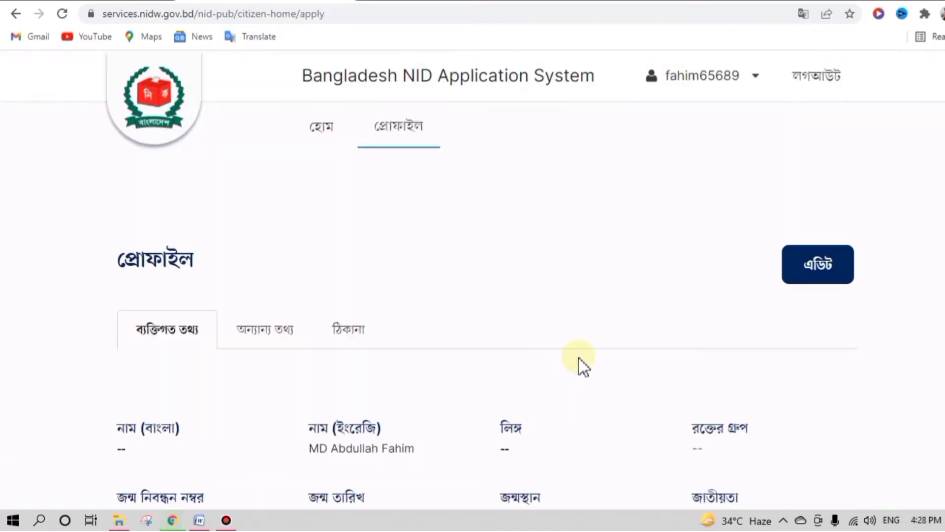
{"action": "scroll", "coordinate": [520, 235], "scroll_direction": "down", "scroll_amount": 6}
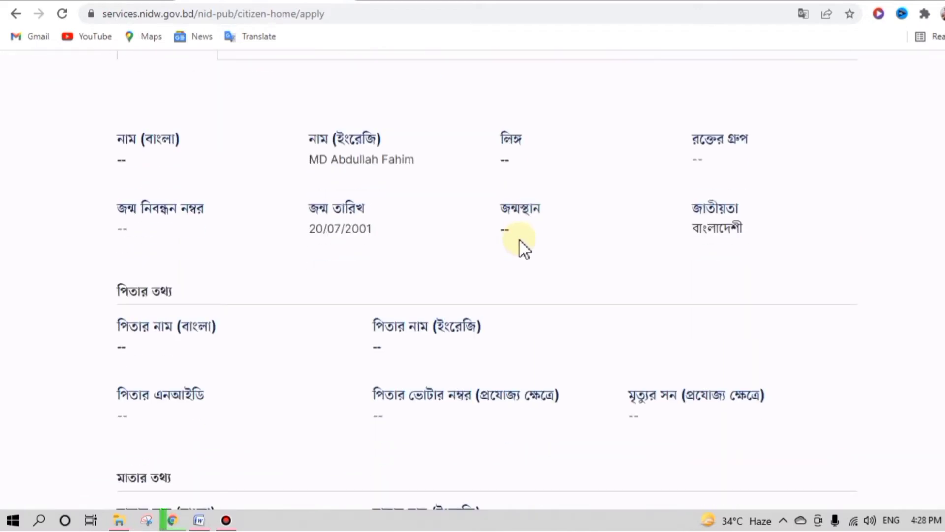
{"action": "scroll", "coordinate": [521, 246], "scroll_direction": "up", "scroll_amount": 3}
{"action": "scroll", "coordinate": [520, 247], "scroll_direction": "down", "scroll_amount": 6}
{"action": "scroll", "coordinate": [521, 251], "scroll_direction": "up", "scroll_amount": 6}
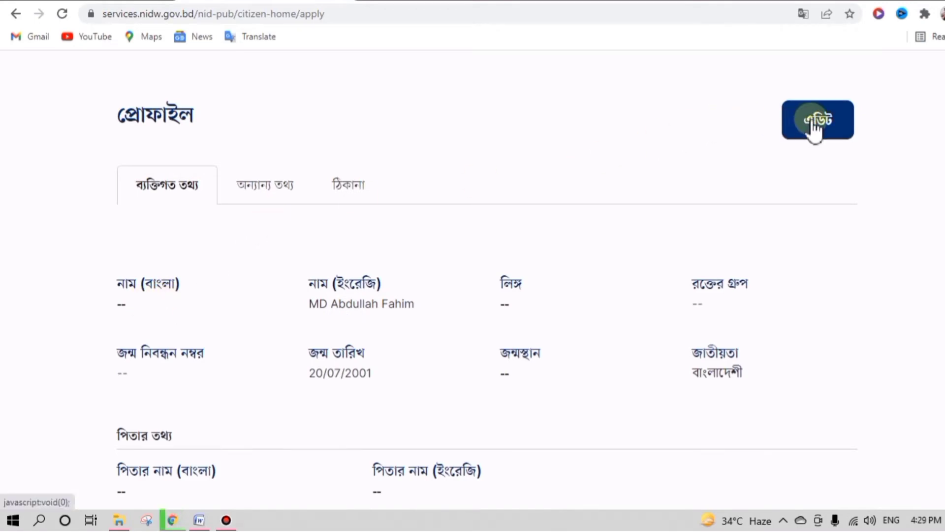
{"action": "scroll", "coordinate": [685, 219], "scroll_direction": "up", "scroll_amount": 3}
{"action": "scroll", "coordinate": [677, 221], "scroll_direction": "down", "scroll_amount": 10}
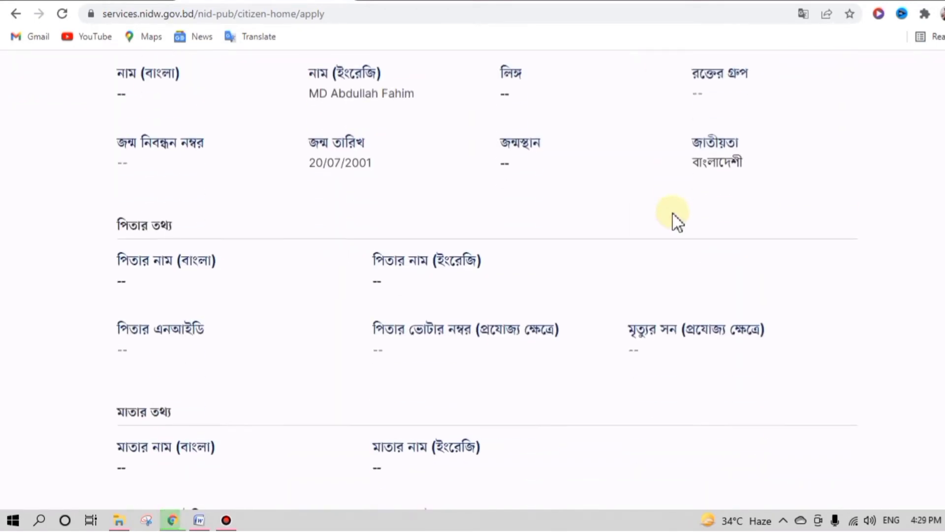
{"action": "scroll", "coordinate": [677, 222], "scroll_direction": "down", "scroll_amount": 8}
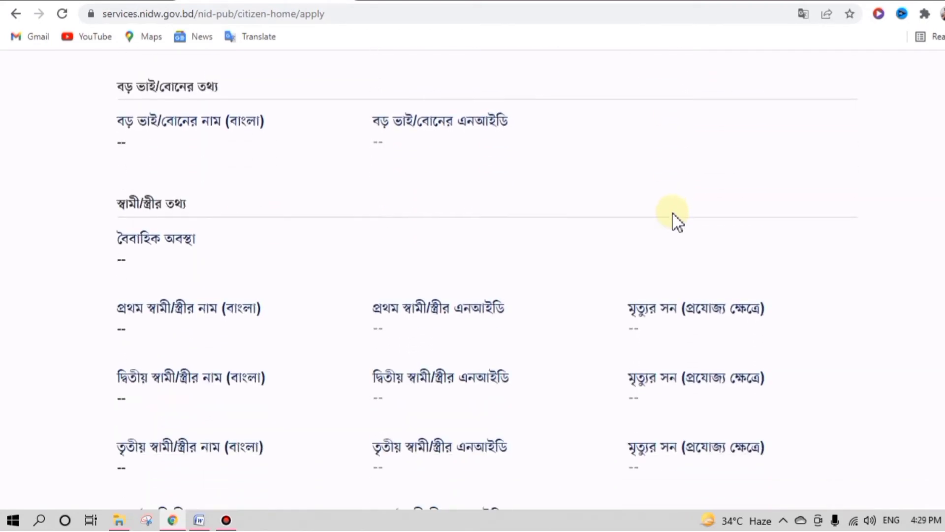
{"action": "scroll", "coordinate": [675, 220], "scroll_direction": "up", "scroll_amount": 15}
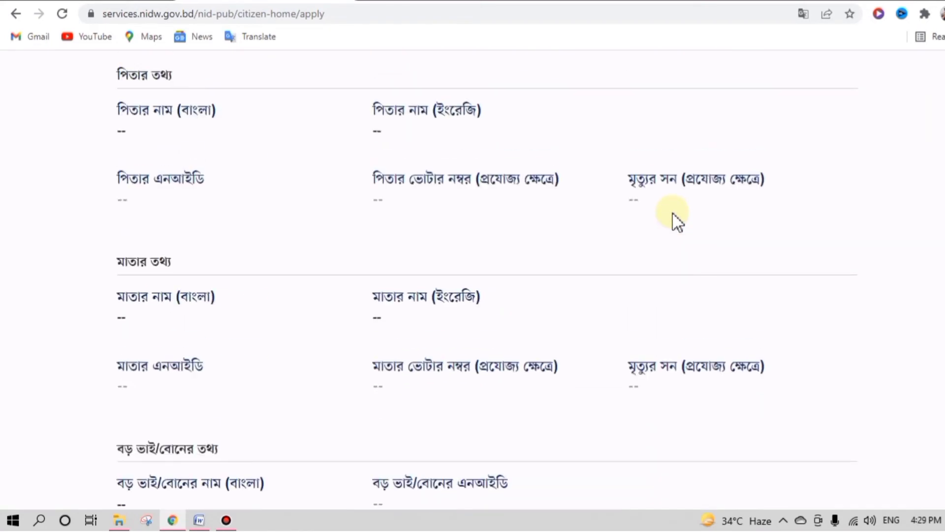
{"action": "left_click", "coordinate": [271, 334]}
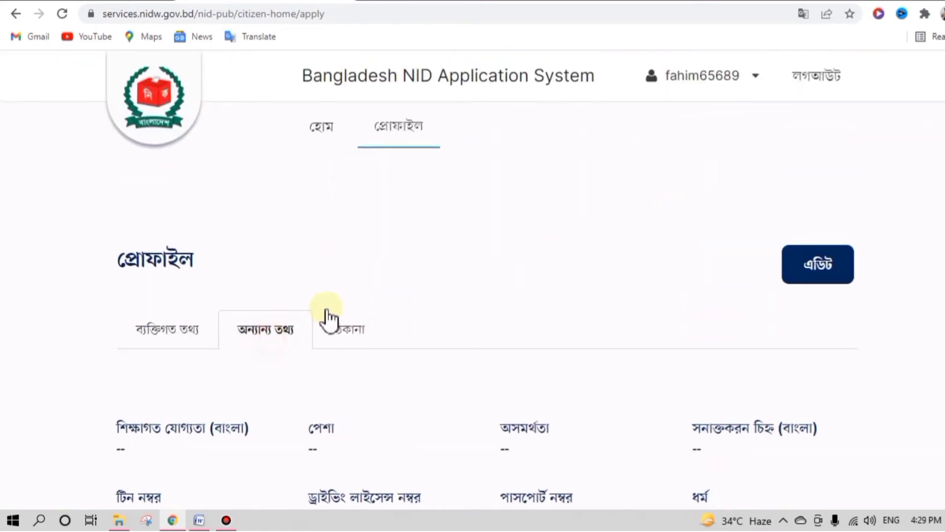
{"action": "scroll", "coordinate": [330, 319], "scroll_direction": "down", "scroll_amount": 4}
{"action": "left_click", "coordinate": [351, 119]}
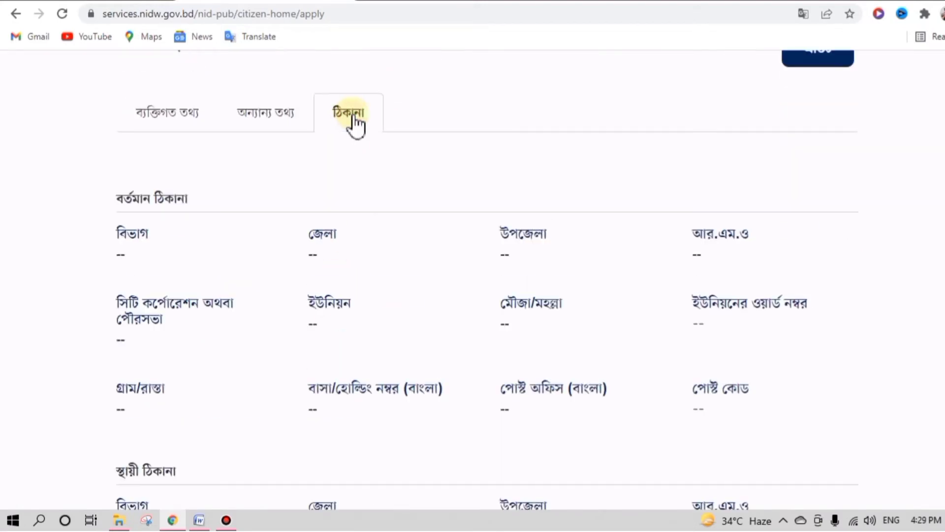
{"action": "left_click", "coordinate": [280, 119]}
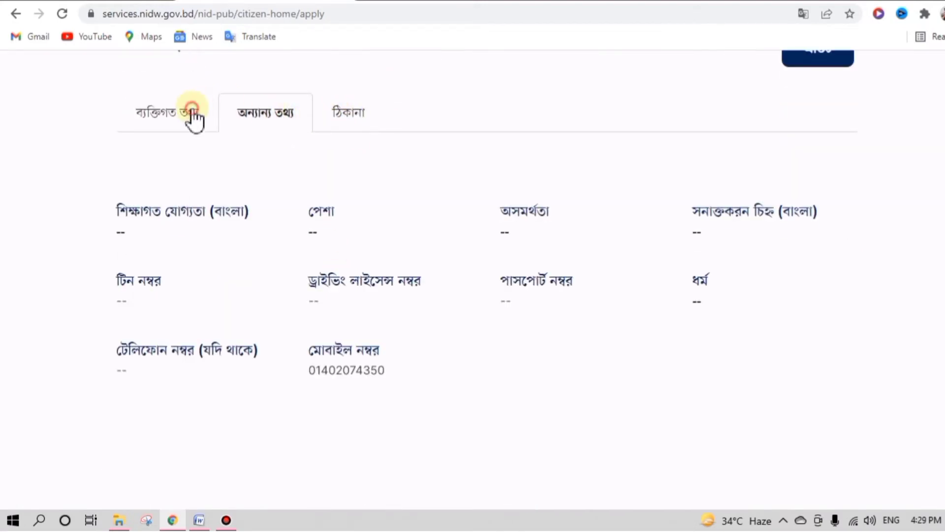
{"action": "left_click", "coordinate": [195, 118]}
{"action": "scroll", "coordinate": [428, 135], "scroll_direction": "up", "scroll_amount": 3}
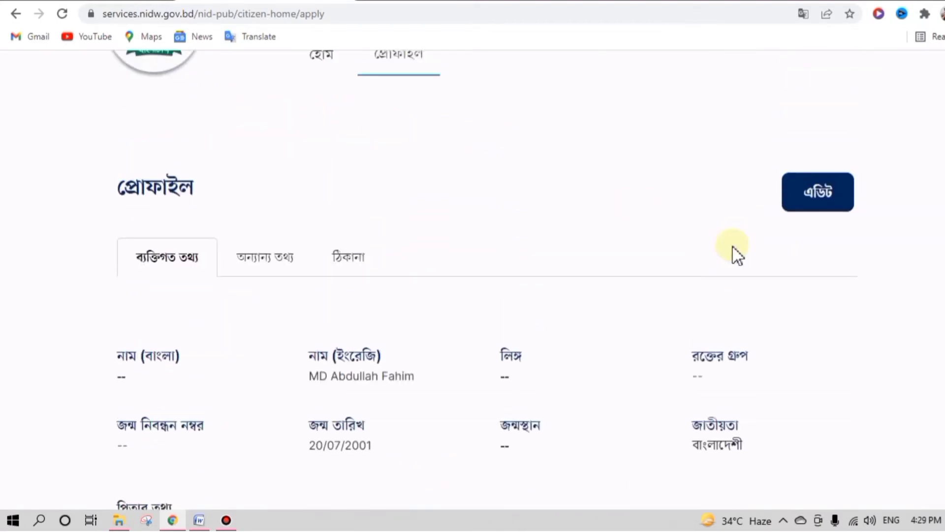
{"action": "left_click", "coordinate": [827, 200]}
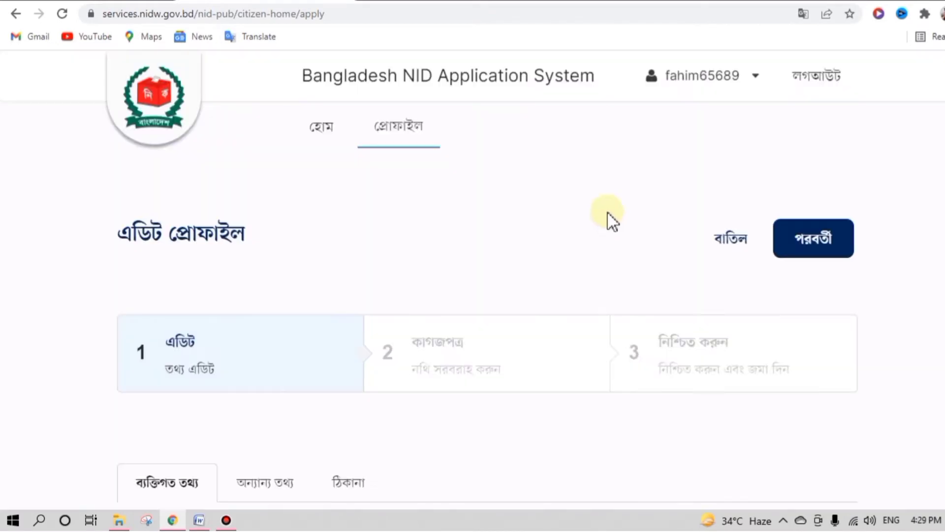
{"action": "scroll", "coordinate": [612, 221], "scroll_direction": "down", "scroll_amount": 9}
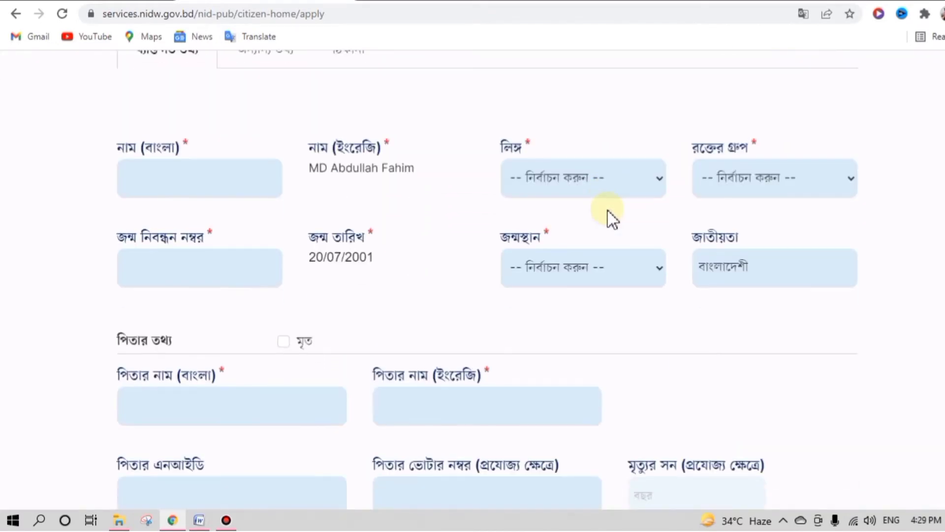
{"action": "scroll", "coordinate": [612, 221], "scroll_direction": "down", "scroll_amount": 10}
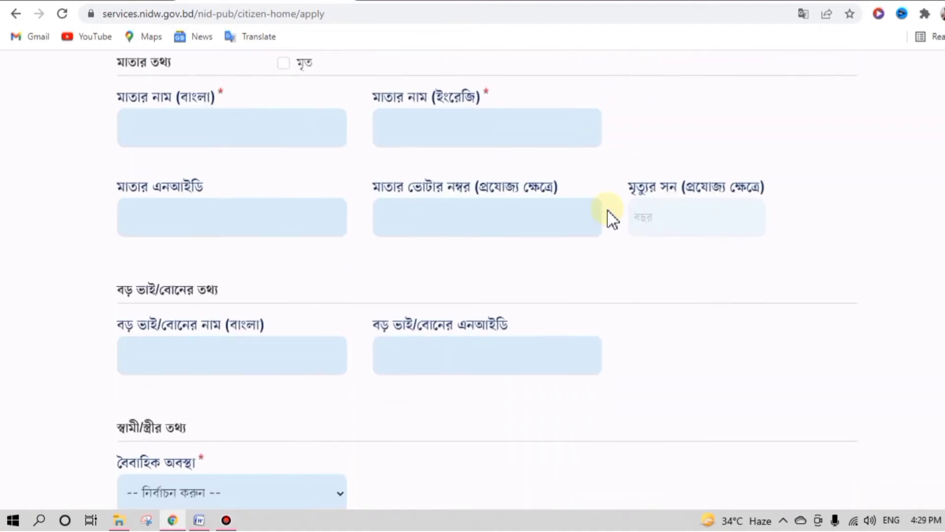
{"action": "scroll", "coordinate": [612, 221], "scroll_direction": "down", "scroll_amount": 7}
{"action": "scroll", "coordinate": [612, 221], "scroll_direction": "up", "scroll_amount": 6}
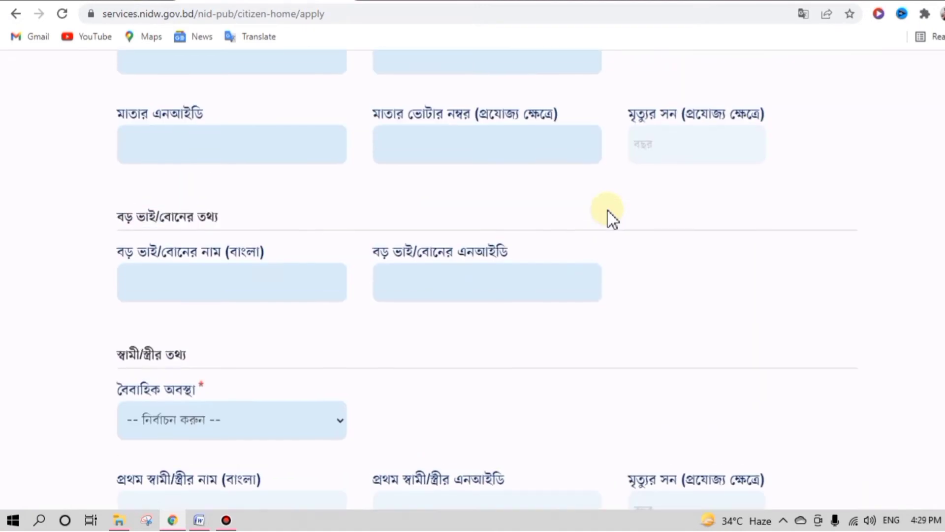
{"action": "scroll", "coordinate": [612, 220], "scroll_direction": "up", "scroll_amount": 10}
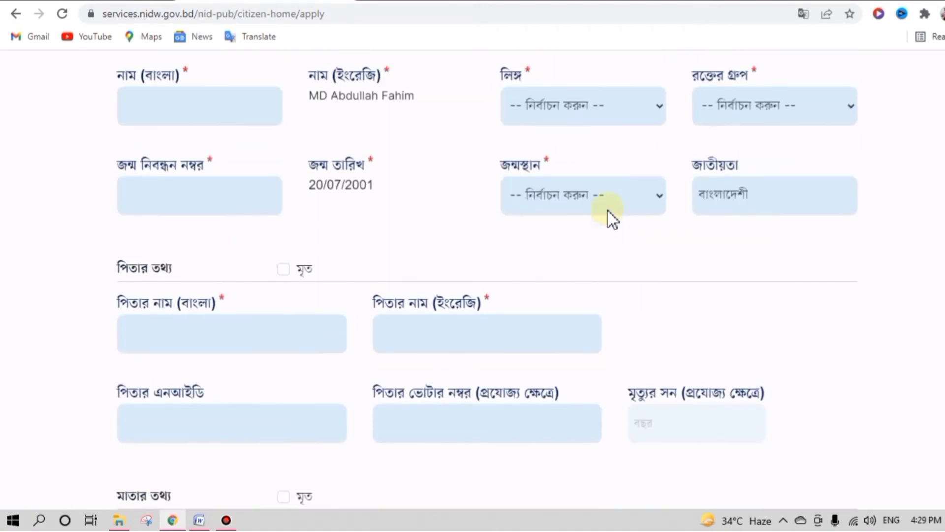
{"action": "scroll", "coordinate": [612, 220], "scroll_direction": "up", "scroll_amount": 6}
{"action": "scroll", "coordinate": [612, 220], "scroll_direction": "down", "scroll_amount": 2}
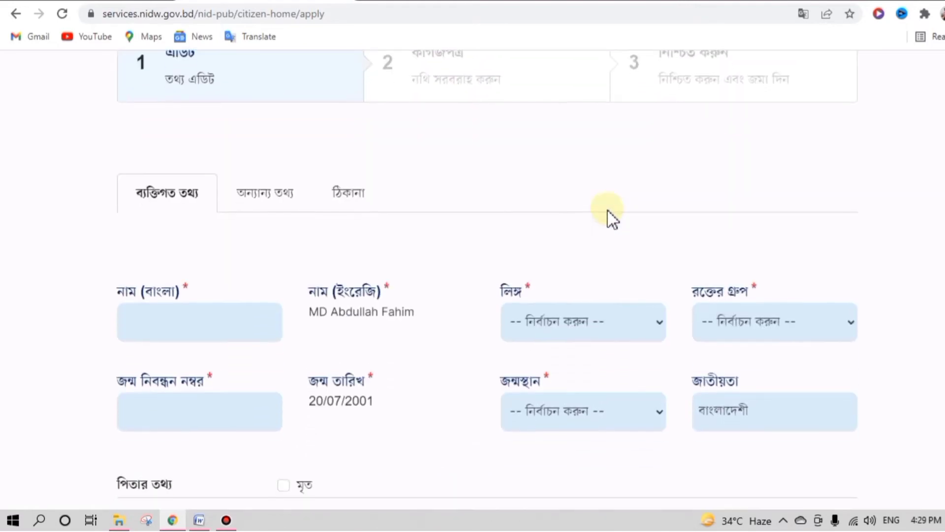
{"action": "scroll", "coordinate": [611, 221], "scroll_direction": "down", "scroll_amount": 18}
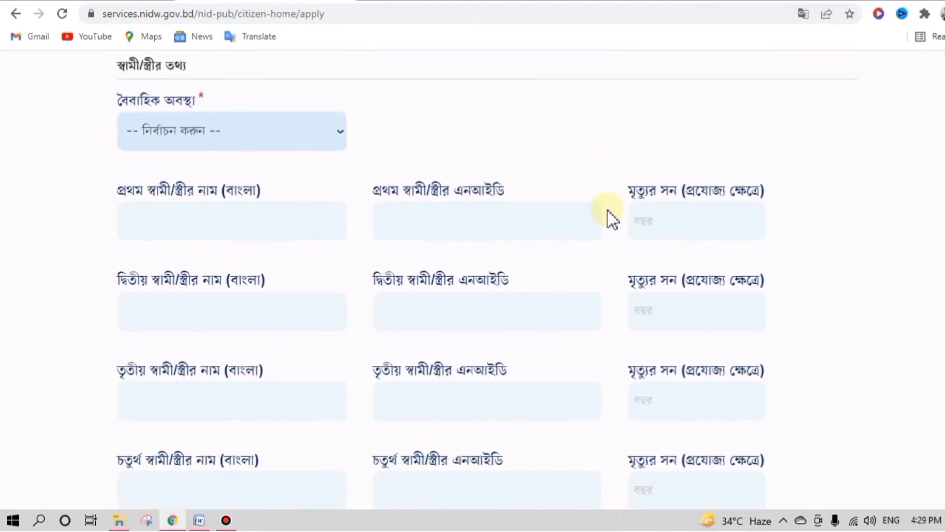
{"action": "scroll", "coordinate": [612, 221], "scroll_direction": "down", "scroll_amount": 5}
{"action": "scroll", "coordinate": [612, 220], "scroll_direction": "up", "scroll_amount": 18}
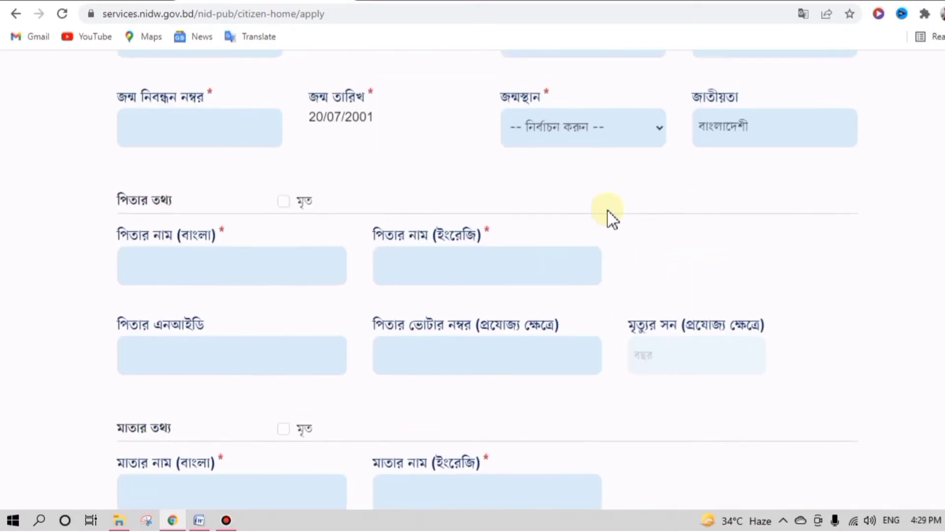
{"action": "scroll", "coordinate": [612, 221], "scroll_direction": "up", "scroll_amount": 7}
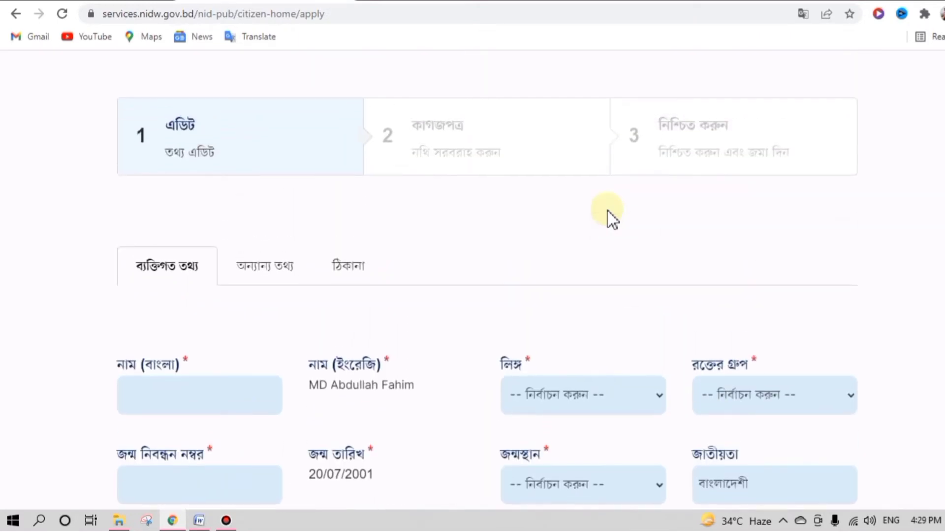
{"action": "scroll", "coordinate": [532, 130], "scroll_direction": "up", "scroll_amount": 2}
{"action": "scroll", "coordinate": [270, 291], "scroll_direction": "down", "scroll_amount": 4}
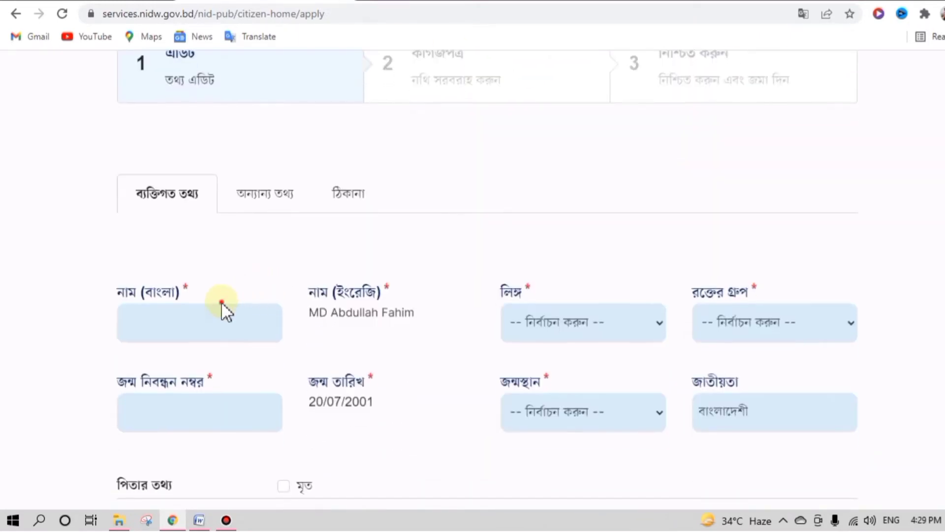
Paste the applicant's Bangla name and set gender to পুরুষ and blood group to B+
{"action": "right_click", "coordinate": [220, 305]}
{"action": "left_click", "coordinate": [258, 192]}
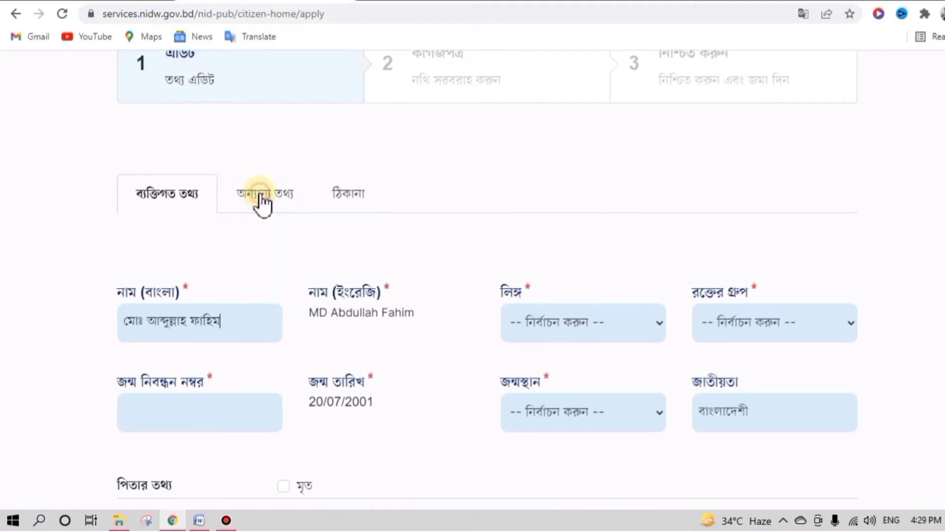
{"action": "left_click", "coordinate": [586, 318]}
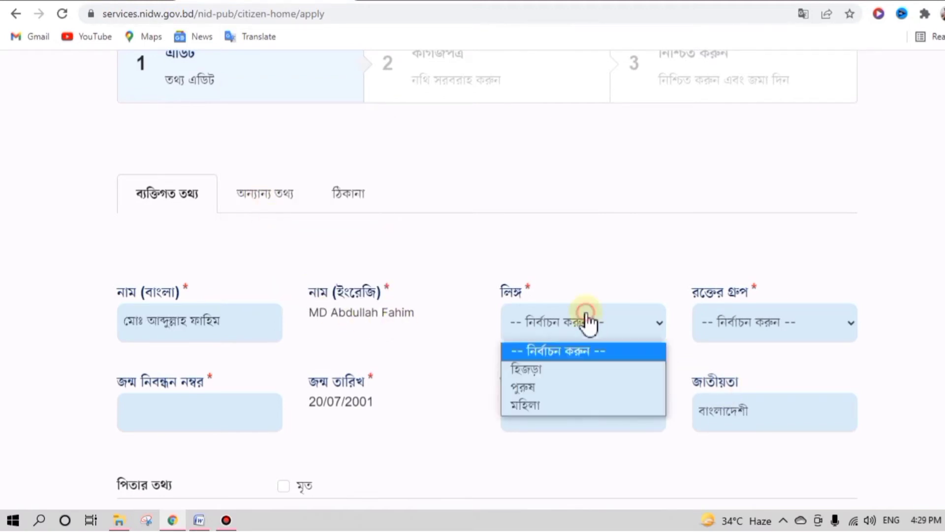
{"action": "left_click", "coordinate": [583, 391]}
{"action": "left_click", "coordinate": [766, 323]}
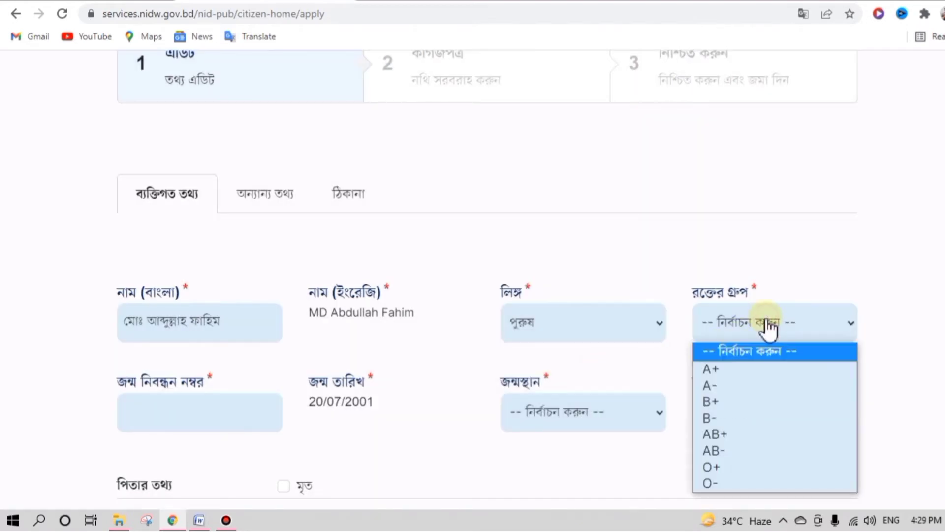
{"action": "left_click", "coordinate": [744, 401]}
Paste the birth registration number into its field as plain text
{"action": "scroll", "coordinate": [271, 338], "scroll_direction": "down", "scroll_amount": 1}
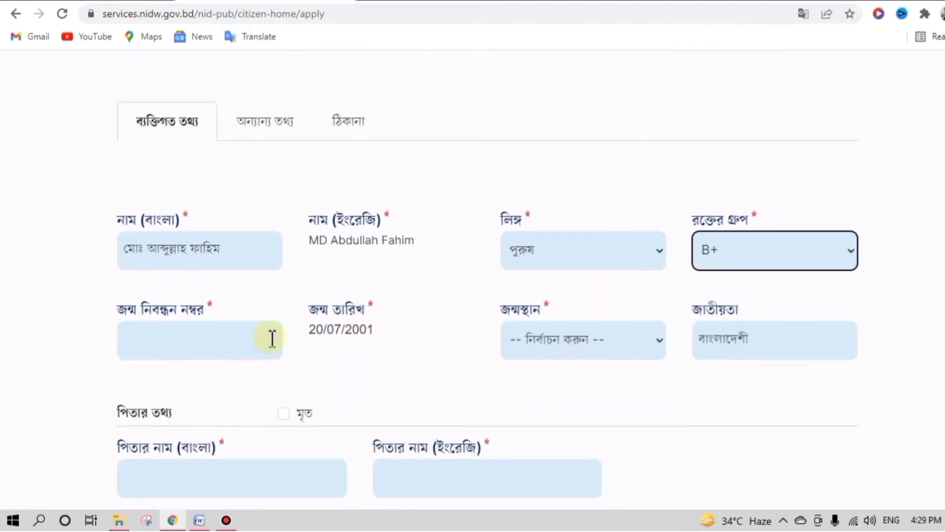
{"action": "left_click", "coordinate": [249, 339]}
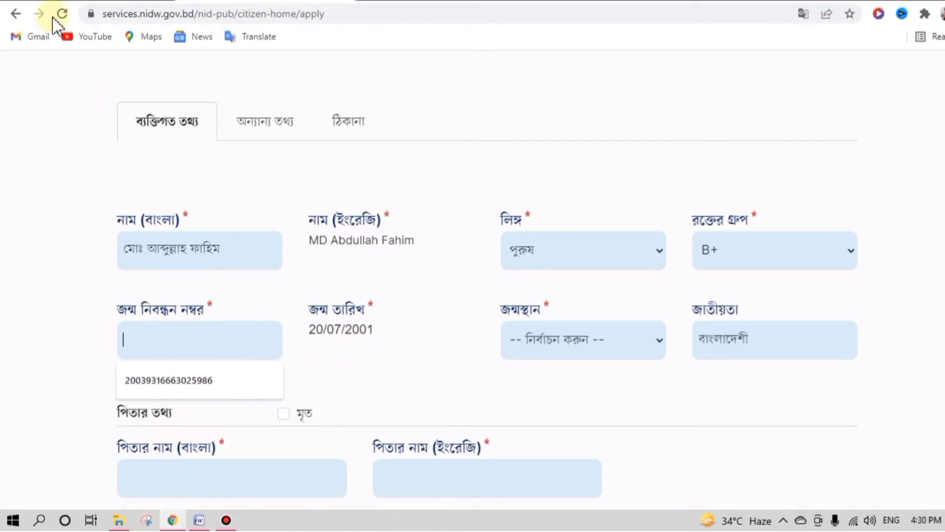
{"action": "left_click", "coordinate": [339, 246]}
{"action": "left_click", "coordinate": [206, 327]}
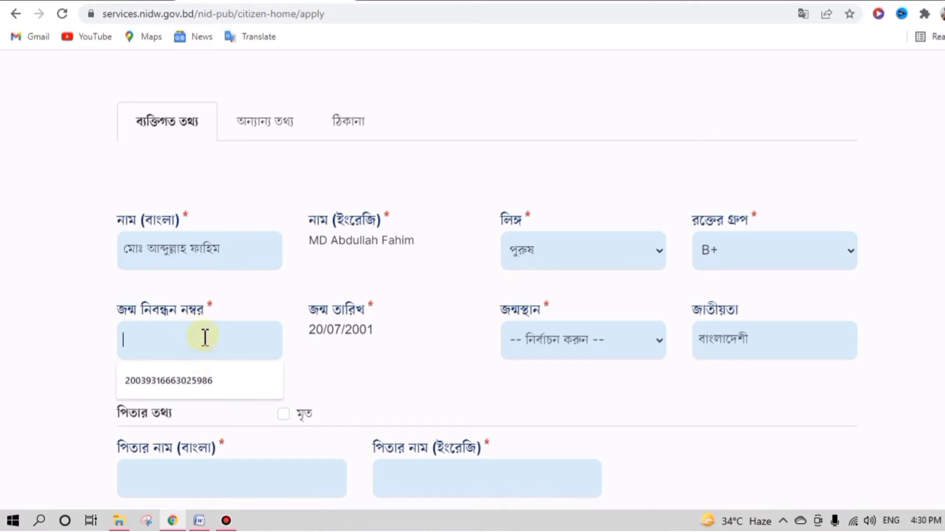
{"action": "right_click", "coordinate": [207, 344]}
{"action": "left_click", "coordinate": [241, 240]}
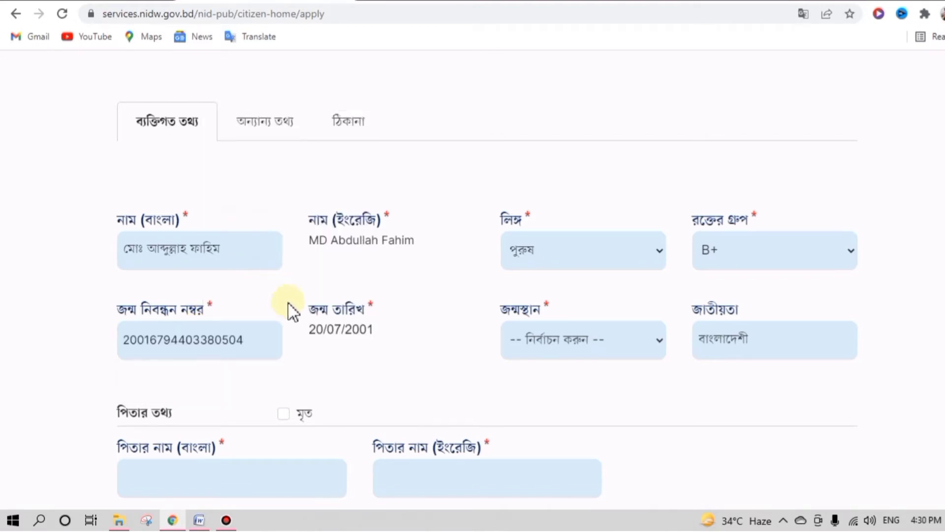
{"action": "left_click", "coordinate": [561, 345]}
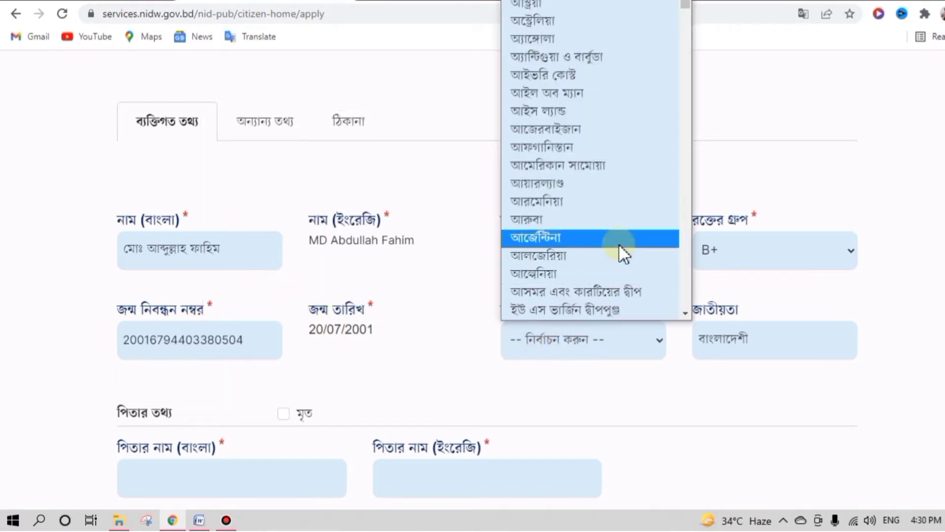
Set the birthplace to নারায়ণগঞ্জ and mark the father as deceased (মৃত)
{"action": "scroll", "coordinate": [633, 176], "scroll_direction": "down", "scroll_amount": 10}
{"action": "scroll", "coordinate": [634, 177], "scroll_direction": "down", "scroll_amount": 15}
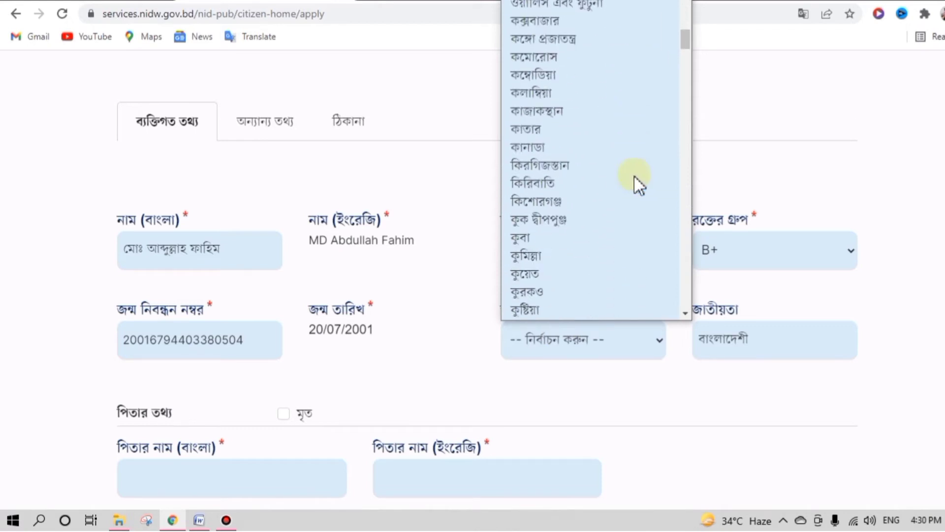
{"action": "scroll", "coordinate": [633, 181], "scroll_direction": "down", "scroll_amount": 3}
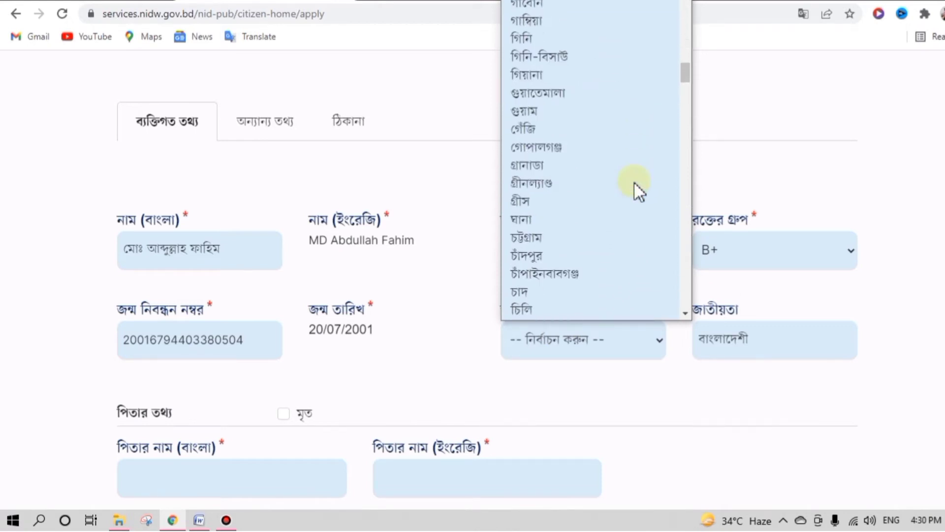
{"action": "scroll", "coordinate": [634, 181], "scroll_direction": "up", "scroll_amount": 3}
{"action": "scroll", "coordinate": [634, 181], "scroll_direction": "down", "scroll_amount": 3}
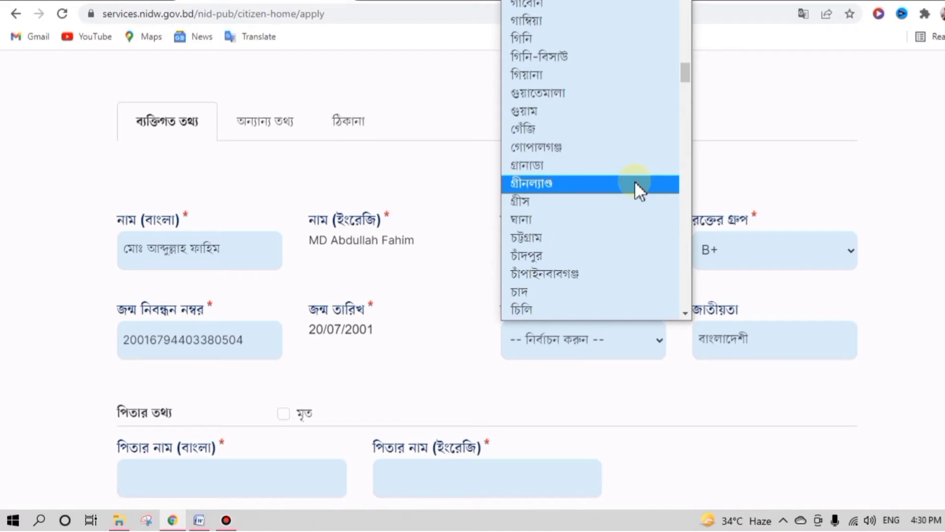
{"action": "scroll", "coordinate": [634, 181], "scroll_direction": "down", "scroll_amount": 5}
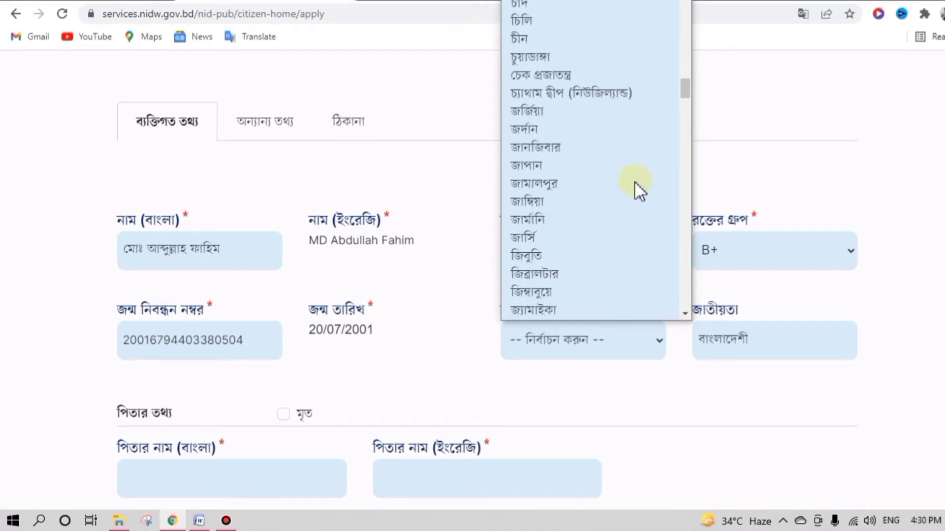
{"action": "scroll", "coordinate": [634, 181], "scroll_direction": "up", "scroll_amount": 6}
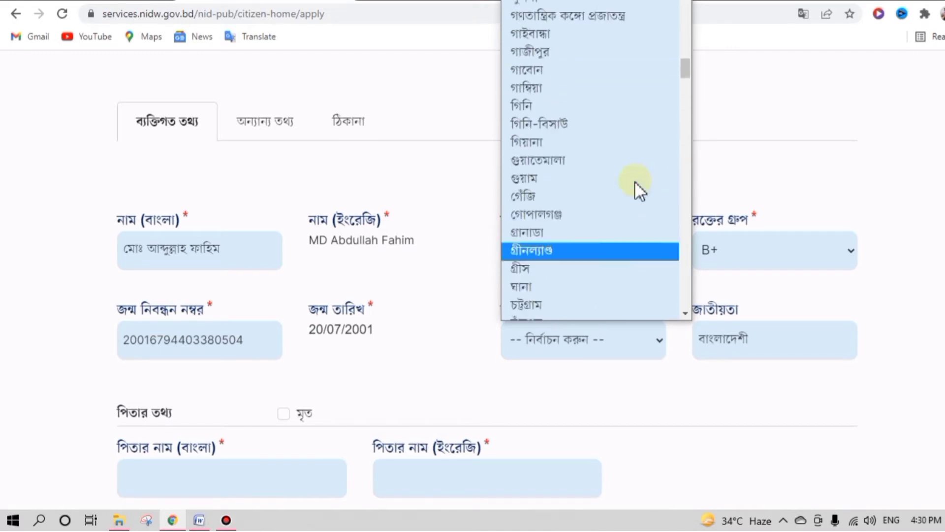
{"action": "scroll", "coordinate": [633, 181], "scroll_direction": "up", "scroll_amount": 15}
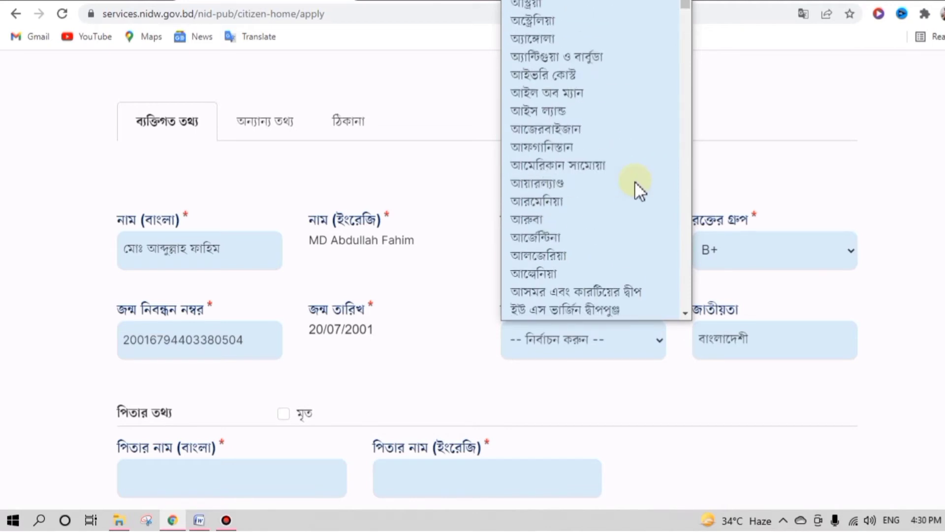
{"action": "scroll", "coordinate": [635, 183], "scroll_direction": "down", "scroll_amount": 10}
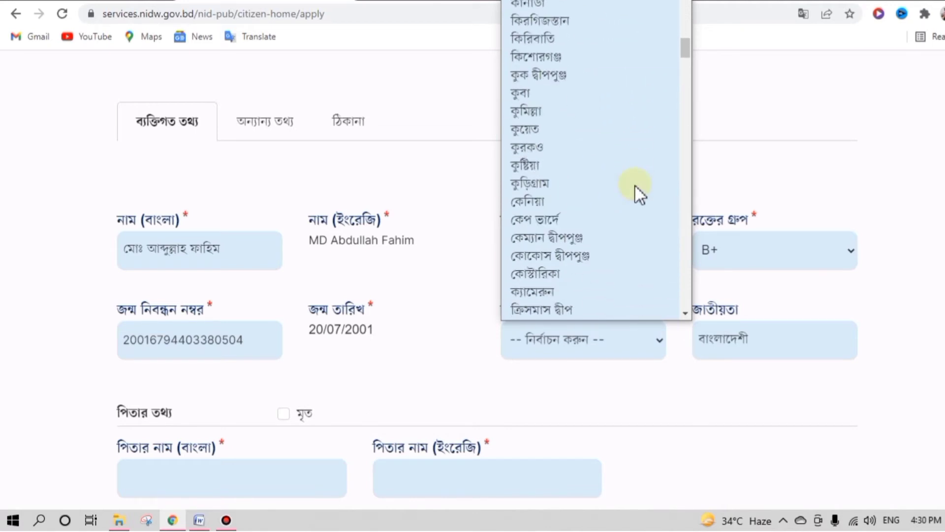
{"action": "scroll", "coordinate": [632, 216], "scroll_direction": "down", "scroll_amount": 3}
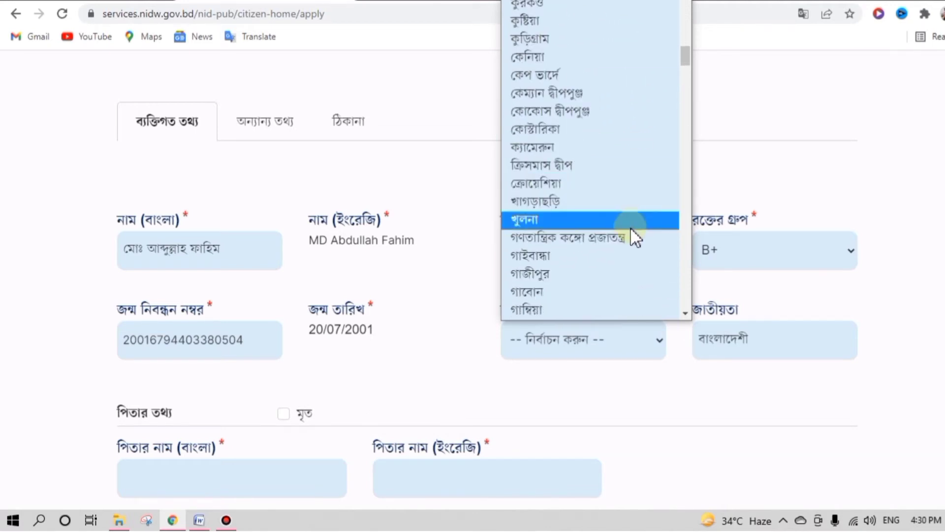
{"action": "scroll", "coordinate": [631, 229], "scroll_direction": "down", "scroll_amount": 9}
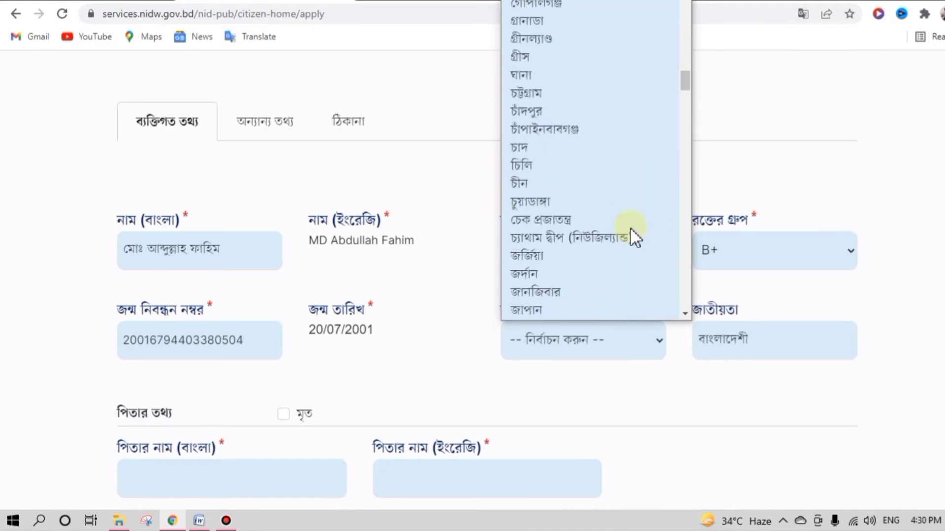
{"action": "scroll", "coordinate": [632, 230], "scroll_direction": "down", "scroll_amount": 12}
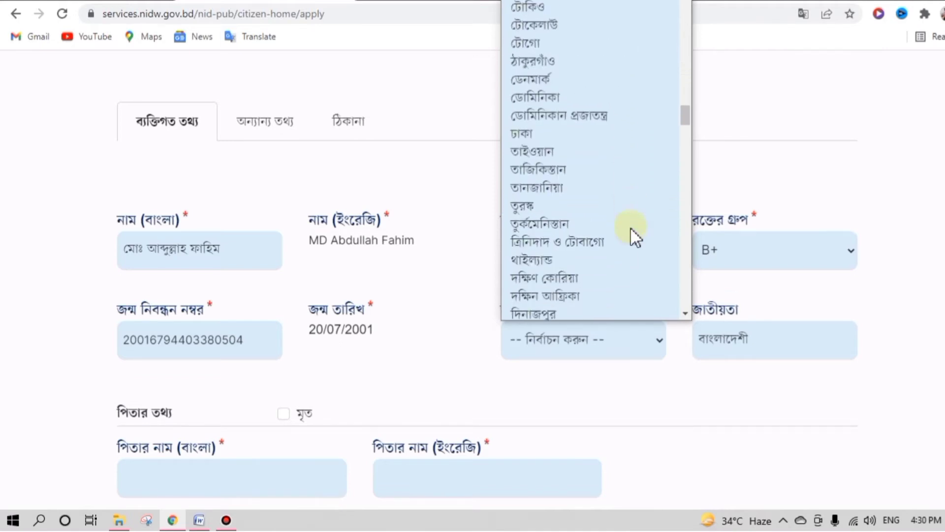
{"action": "scroll", "coordinate": [630, 226], "scroll_direction": "down", "scroll_amount": 2}
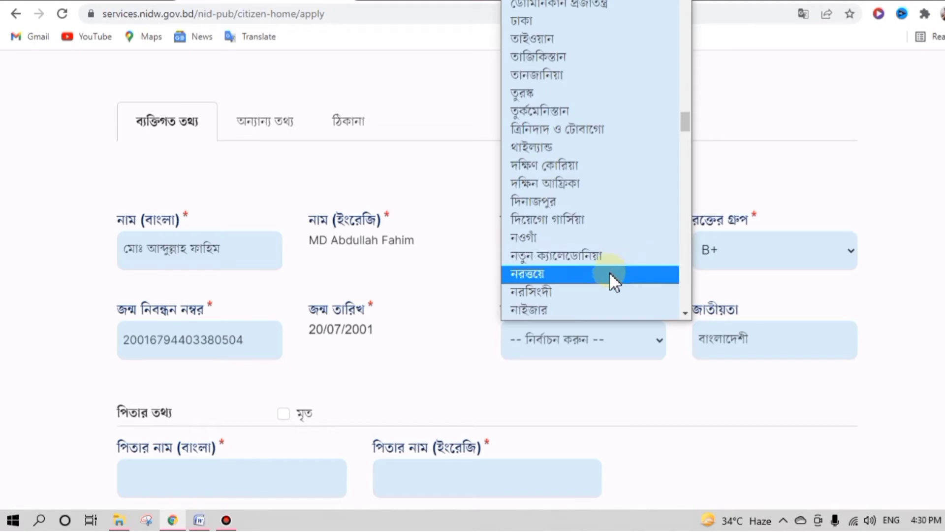
{"action": "scroll", "coordinate": [610, 271], "scroll_direction": "down", "scroll_amount": 3}
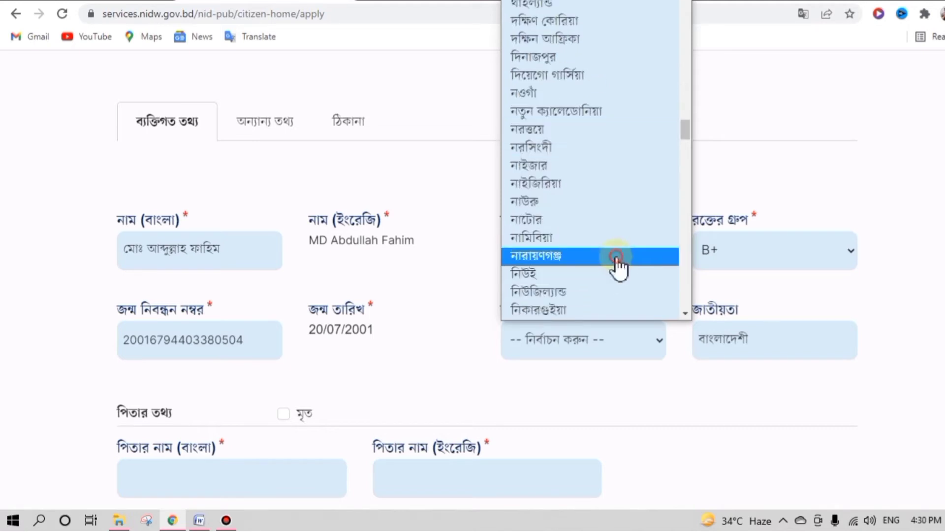
{"action": "left_click", "coordinate": [615, 255]}
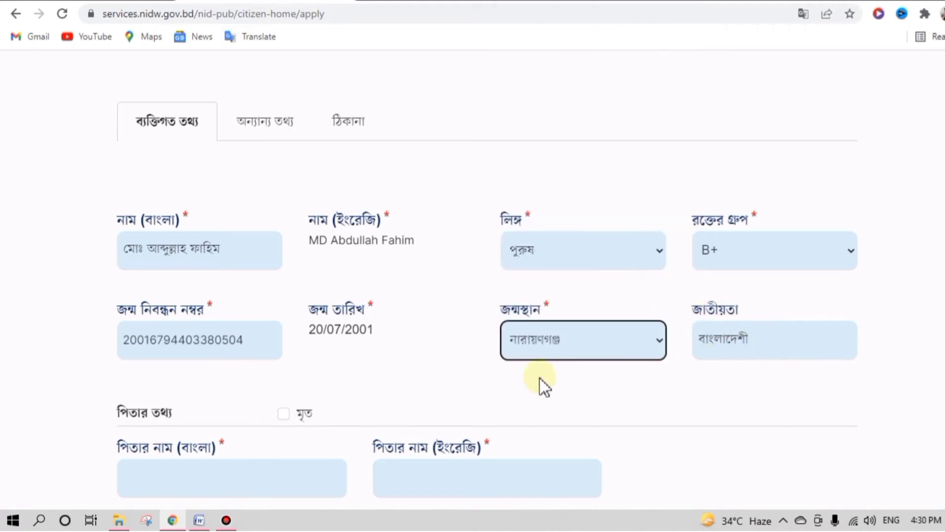
{"action": "scroll", "coordinate": [539, 377], "scroll_direction": "down", "scroll_amount": 3}
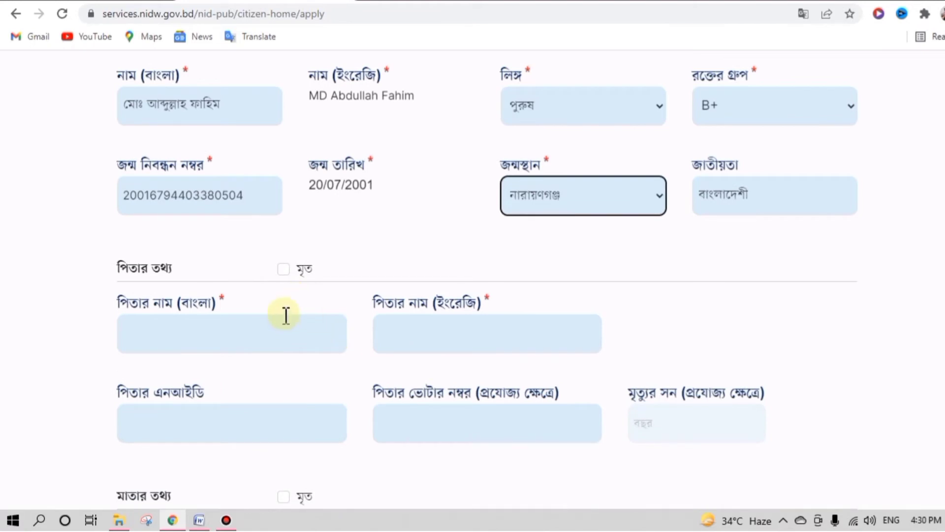
{"action": "left_click", "coordinate": [284, 269]}
{"action": "scroll", "coordinate": [289, 294], "scroll_direction": "down", "scroll_amount": 3}
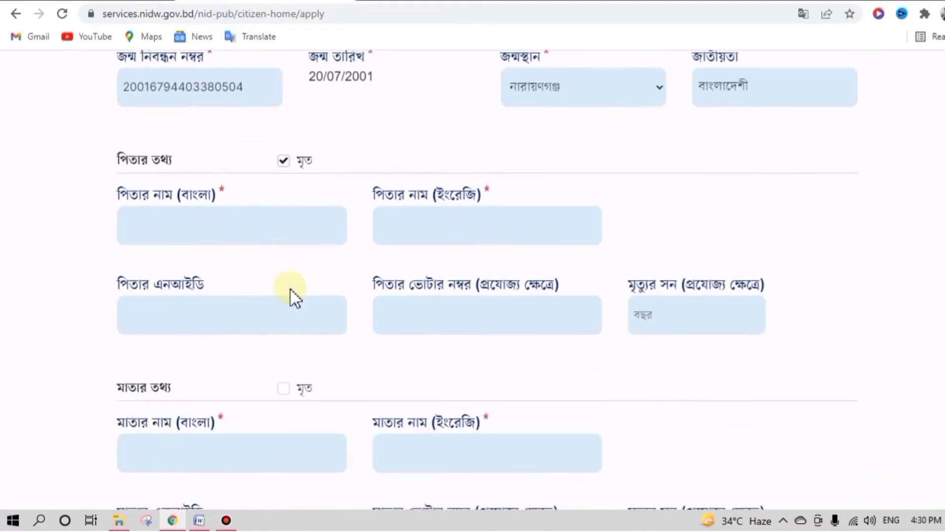
Copy the father's Bangla name from the Word notes document
{"action": "key", "text": "alt+Tab"}
{"action": "right_click", "coordinate": [137, 268]}
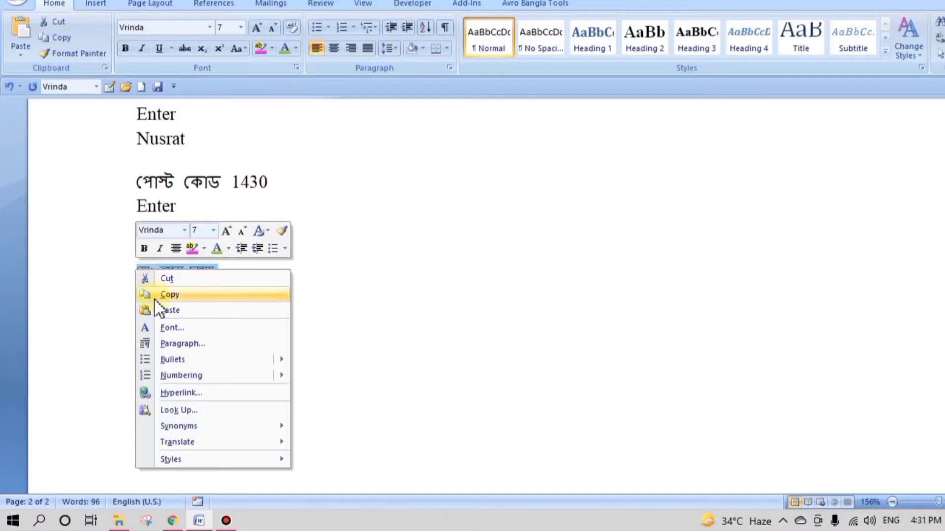
{"action": "left_click", "coordinate": [168, 295]}
{"action": "left_click", "coordinate": [172, 519]}
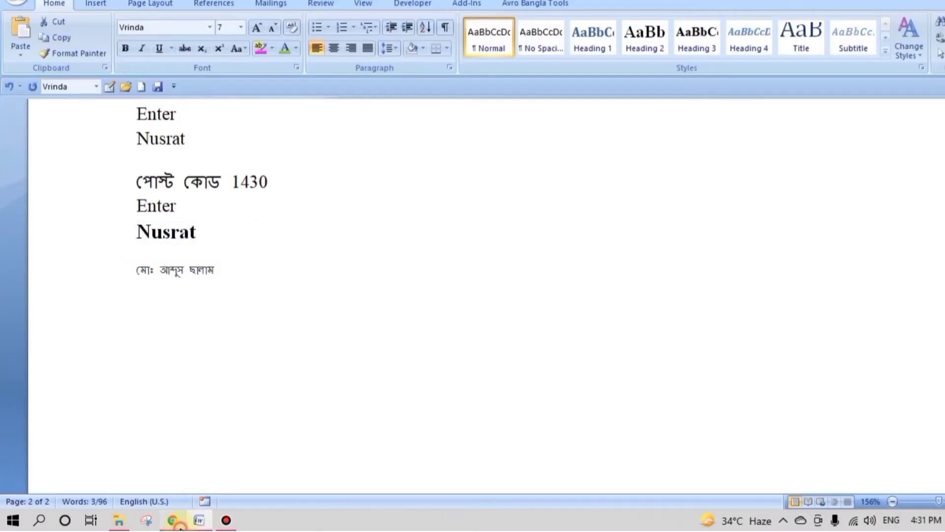
Paste the father's Bangla name and type his English name, correcting the surname capitalisation
{"action": "left_click", "coordinate": [209, 186]}
{"action": "right_click", "coordinate": [210, 187]}
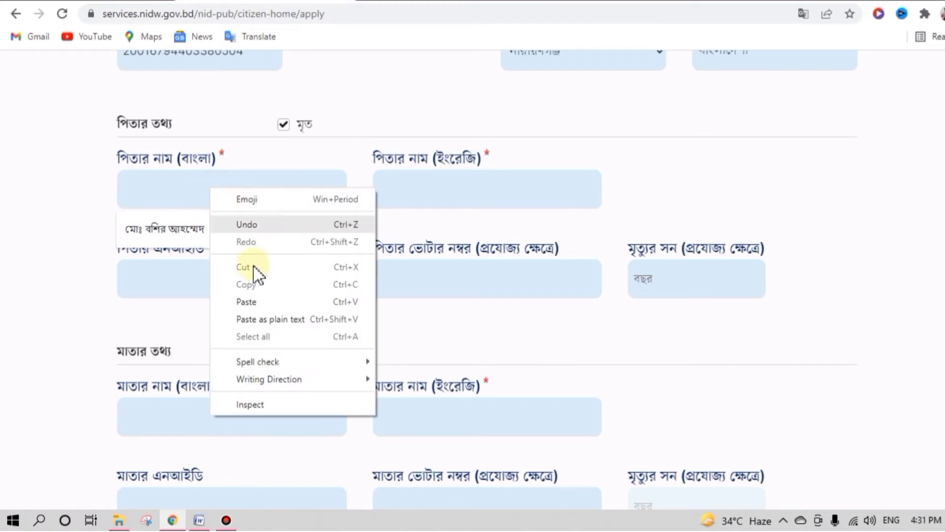
{"action": "left_click", "coordinate": [255, 302]}
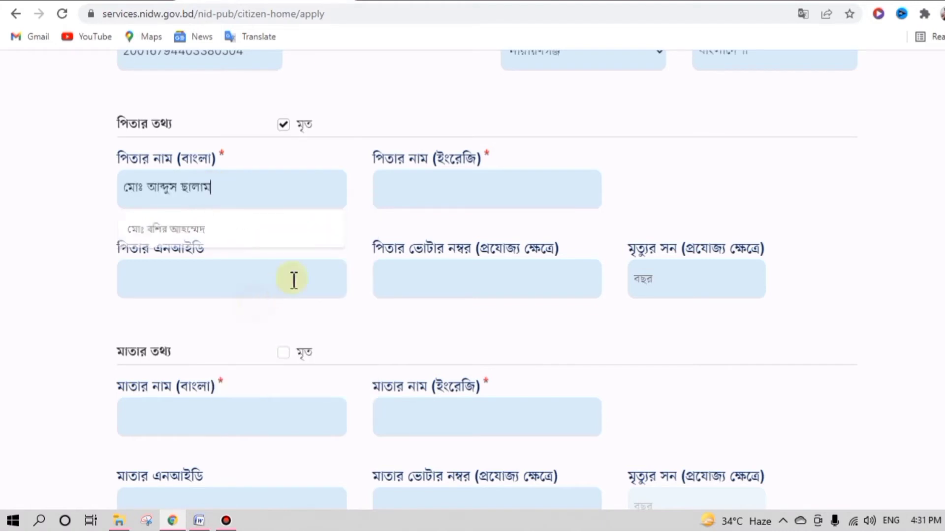
{"action": "left_click", "coordinate": [472, 190]}
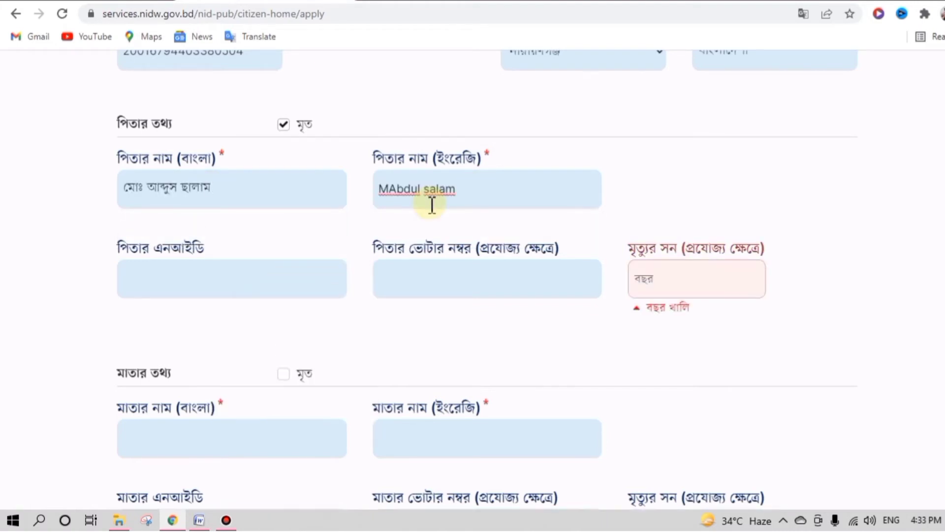
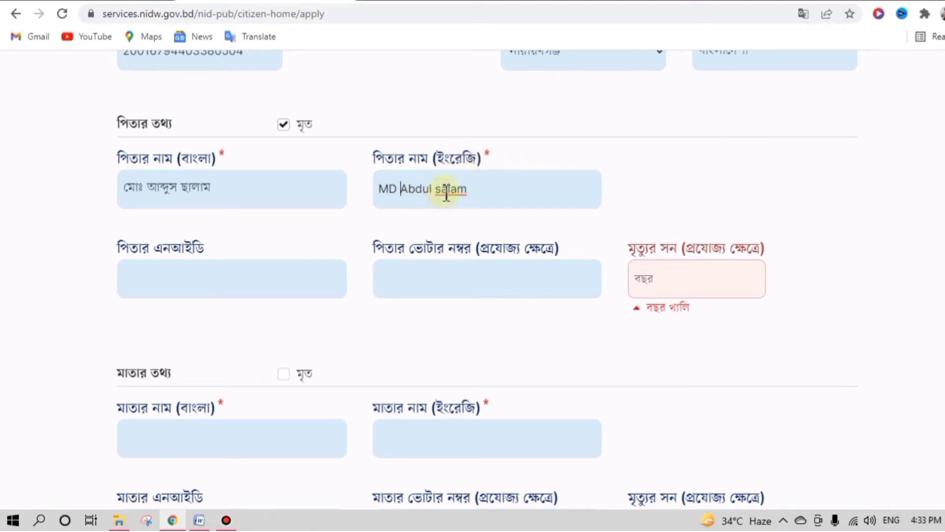
{"action": "left_click", "coordinate": [444, 192]}
{"action": "key", "text": "BackSpace"}
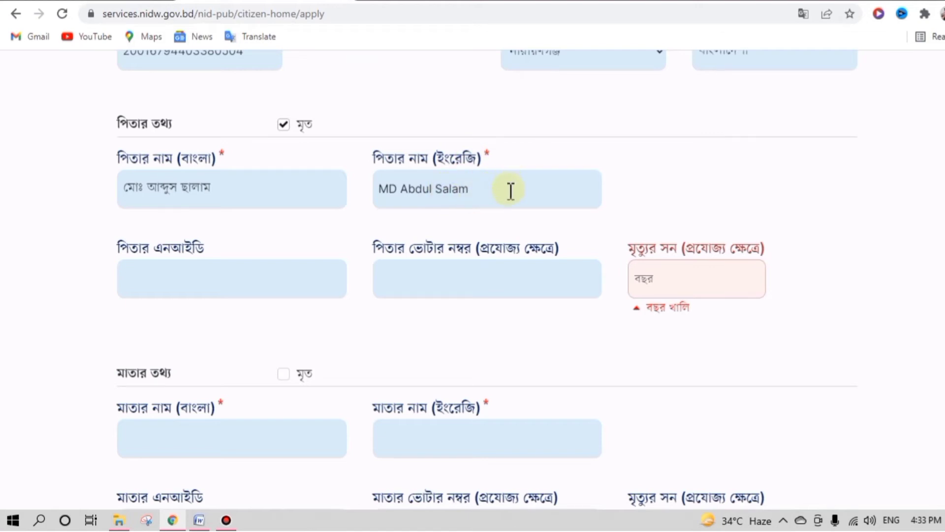
Type the mother's English name in the mother's section
{"action": "scroll", "coordinate": [489, 238], "scroll_direction": "up", "scroll_amount": 10}
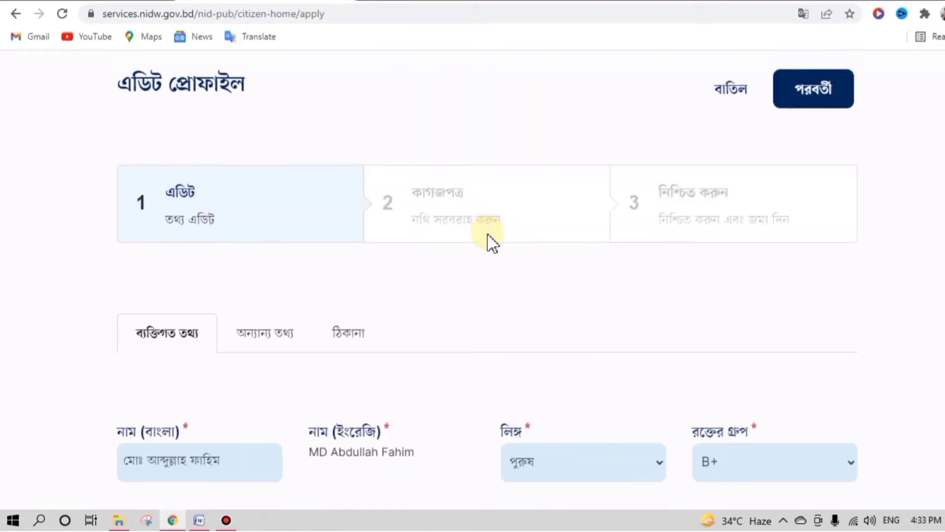
{"action": "scroll", "coordinate": [489, 239], "scroll_direction": "down", "scroll_amount": 8}
{"action": "scroll", "coordinate": [491, 241], "scroll_direction": "down", "scroll_amount": 3}
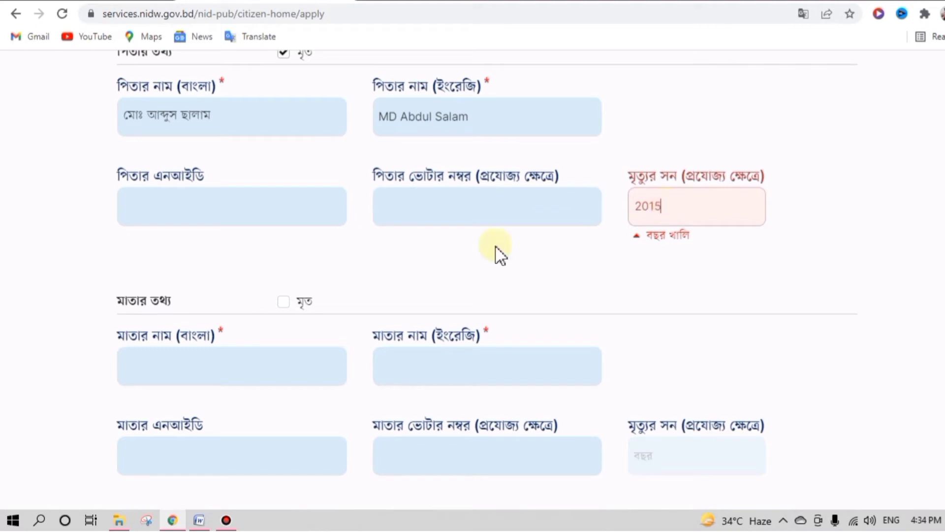
{"action": "left_click", "coordinate": [295, 355]}
{"action": "scroll", "coordinate": [472, 295], "scroll_direction": "down", "scroll_amount": 1}
{"action": "left_click", "coordinate": [471, 295]}
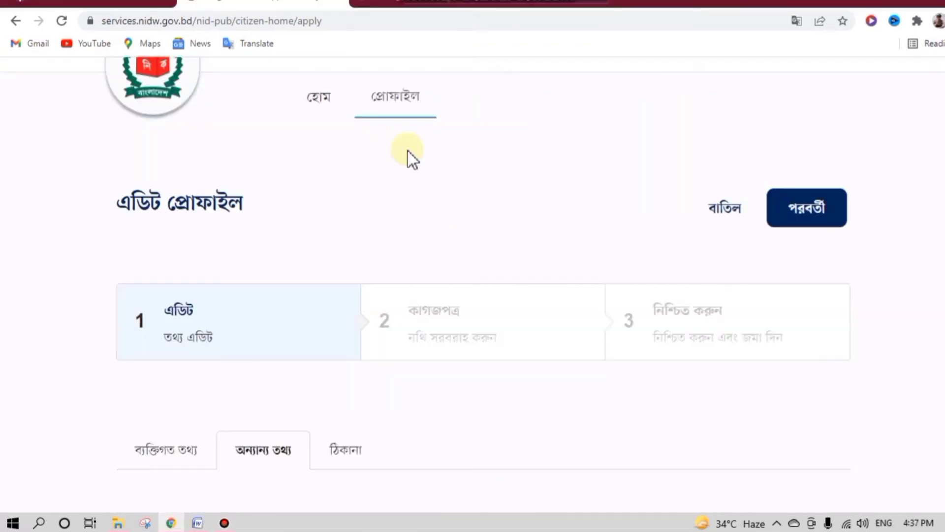
{"action": "scroll", "coordinate": [409, 152], "scroll_direction": "down", "scroll_amount": 5}
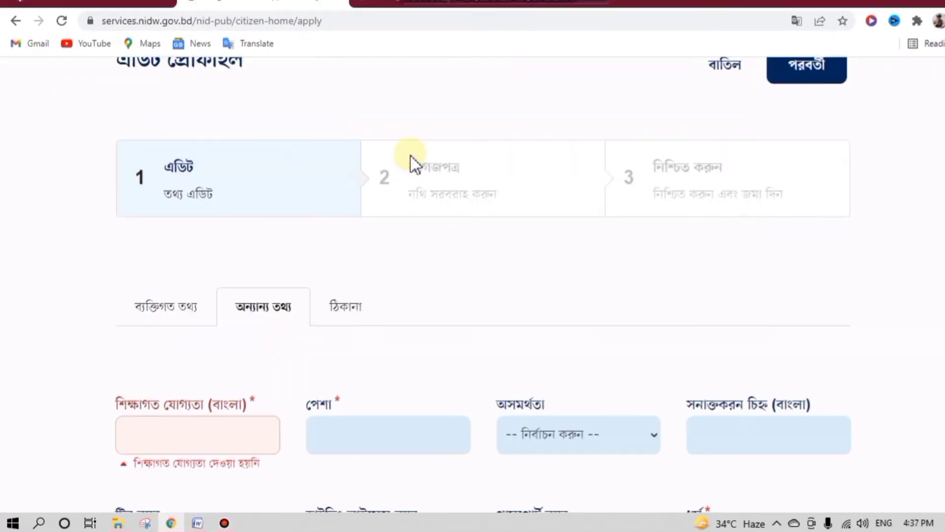
Set educational qualification to উচ্চ মাধ্যমিক বা সমতুল্য
{"action": "left_click", "coordinate": [243, 278]}
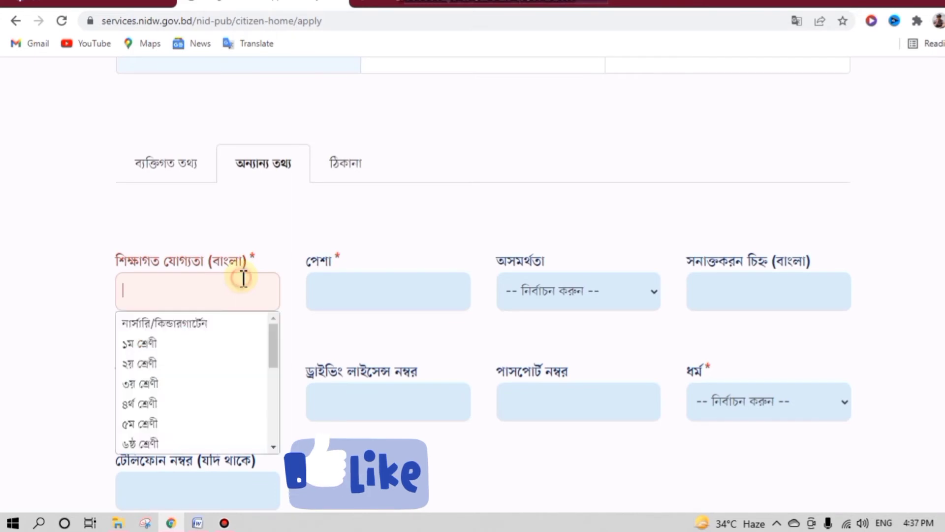
{"action": "left_click_drag", "start_coordinate": [277, 338], "coordinate": [266, 418]}
{"action": "scroll", "coordinate": [223, 398], "scroll_direction": "up", "scroll_amount": 2}
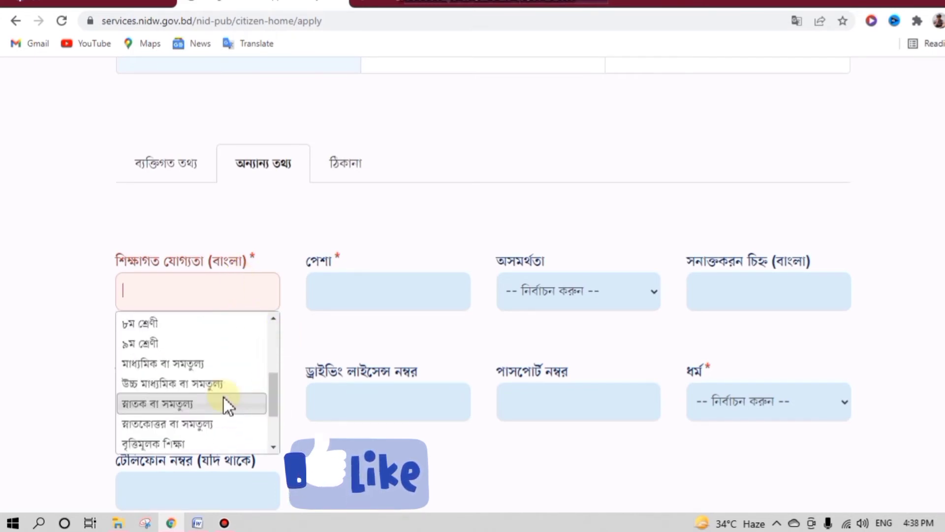
{"action": "left_click", "coordinate": [224, 397]}
Set occupation to ছাত্র/ছাত্রী
{"action": "left_click", "coordinate": [363, 297]}
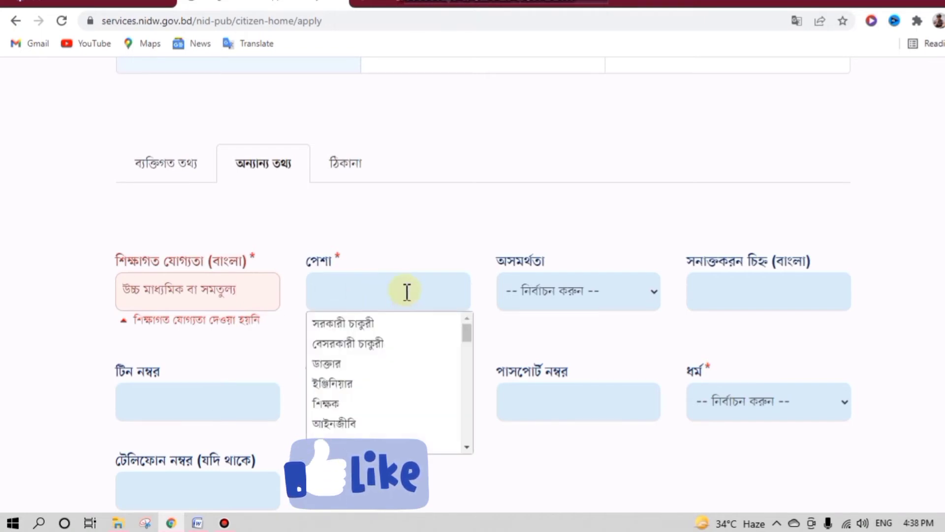
{"action": "scroll", "coordinate": [407, 292], "scroll_direction": "down", "scroll_amount": 1}
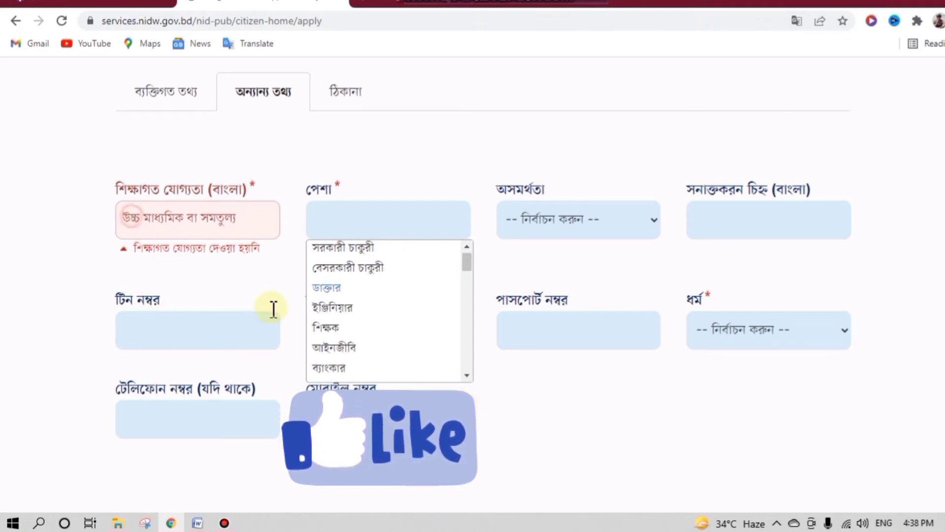
{"action": "scroll", "coordinate": [389, 259], "scroll_direction": "up", "scroll_amount": 1}
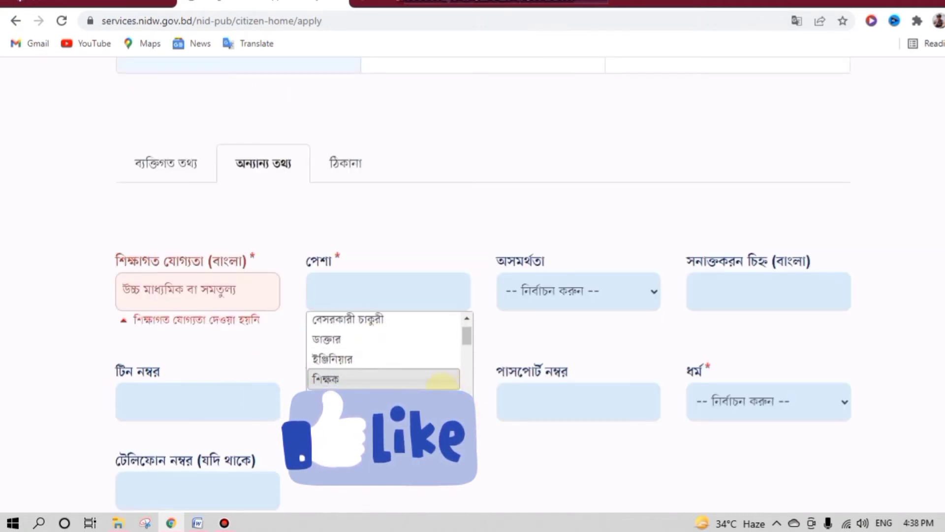
{"action": "scroll", "coordinate": [438, 382], "scroll_direction": "down", "scroll_amount": 1}
{"action": "left_click", "coordinate": [345, 393]}
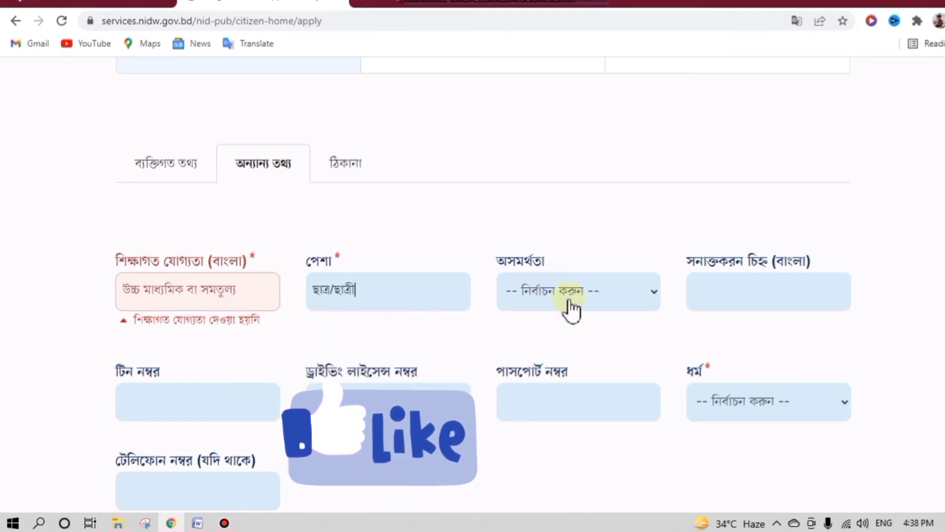
Leave disability unchanged, set religion to ইসলাম, and recheck the education entry
{"action": "left_click", "coordinate": [574, 294]}
{"action": "left_click", "coordinate": [574, 294]}
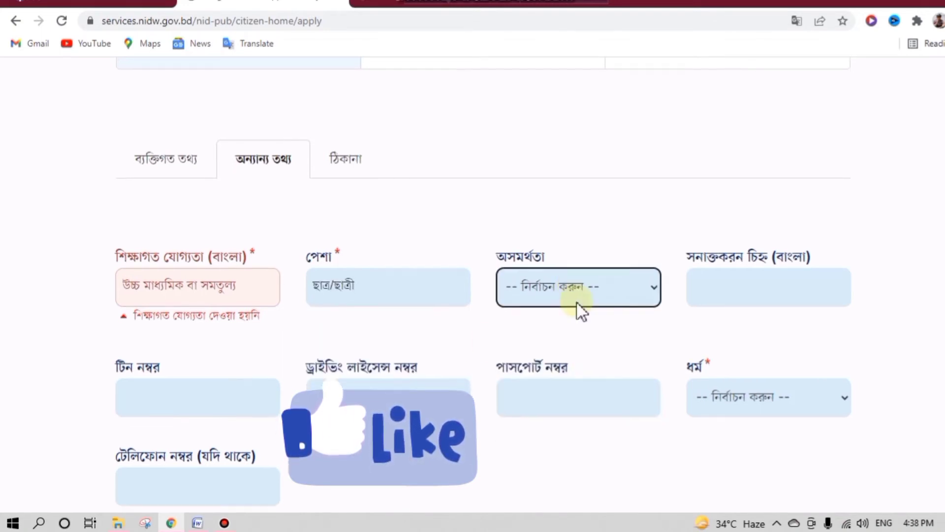
{"action": "scroll", "coordinate": [583, 295], "scroll_direction": "down", "scroll_amount": 1}
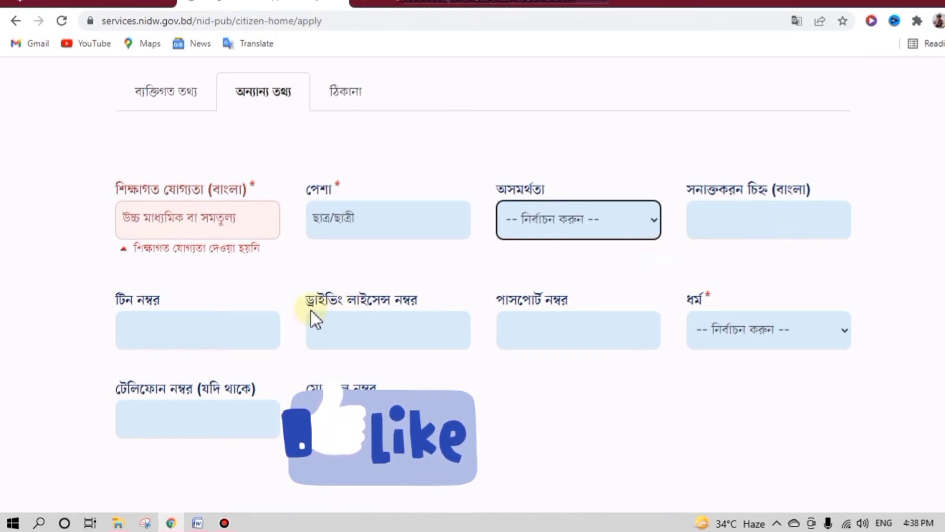
{"action": "scroll", "coordinate": [283, 313], "scroll_direction": "down", "scroll_amount": 1}
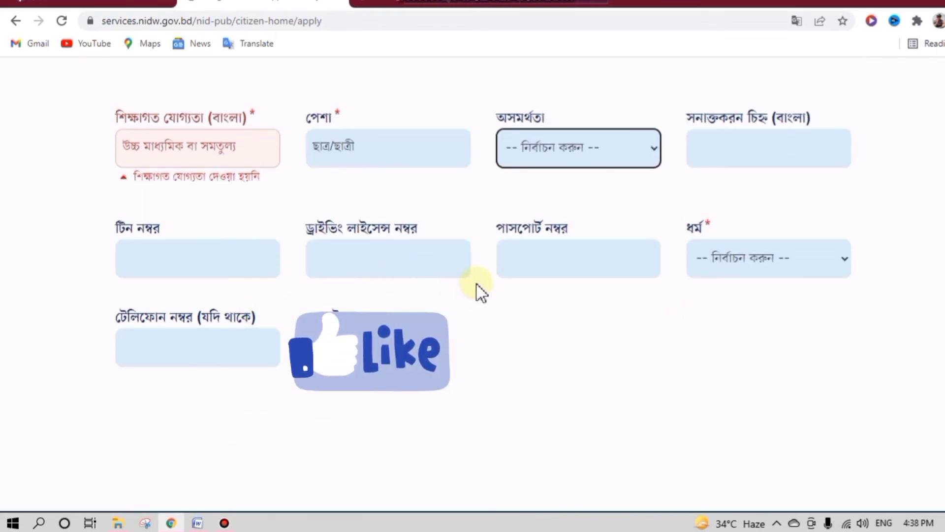
{"action": "left_click", "coordinate": [815, 258]}
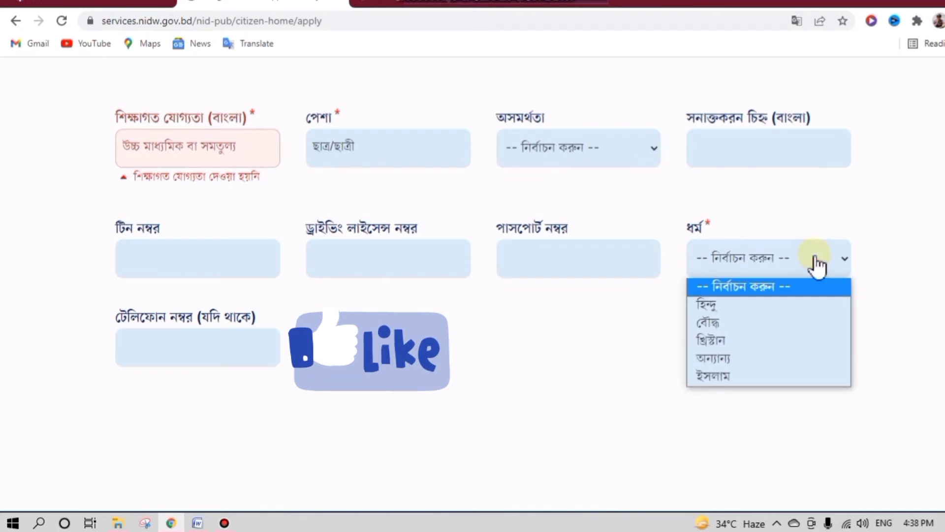
{"action": "left_click", "coordinate": [796, 378]}
{"action": "scroll", "coordinate": [572, 376], "scroll_direction": "down", "scroll_amount": 2}
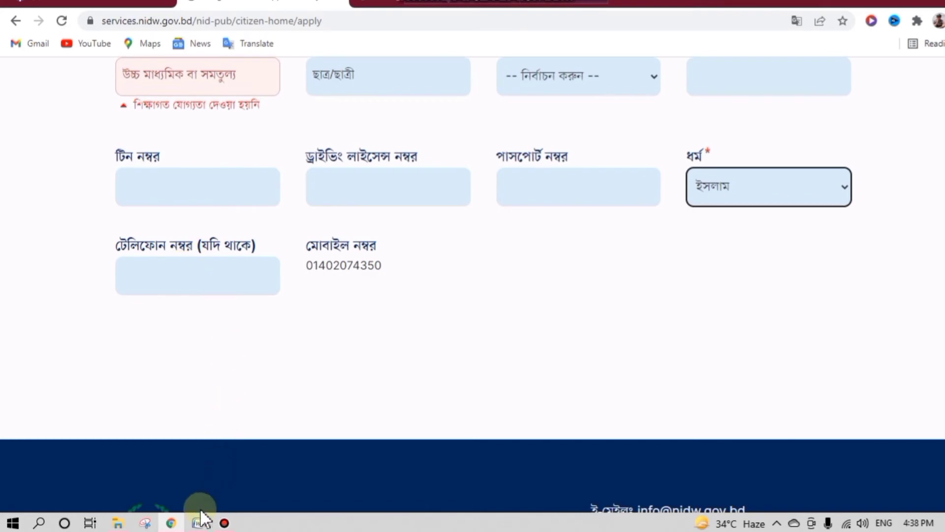
{"action": "scroll", "coordinate": [601, 252], "scroll_direction": "up", "scroll_amount": 2}
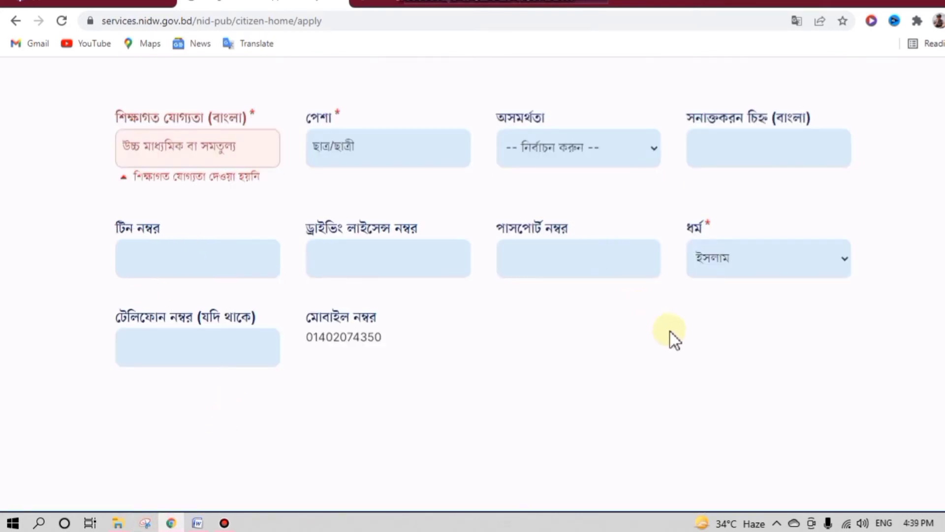
{"action": "scroll", "coordinate": [710, 350], "scroll_direction": "up", "scroll_amount": 10}
{"action": "scroll", "coordinate": [693, 345], "scroll_direction": "down", "scroll_amount": 5}
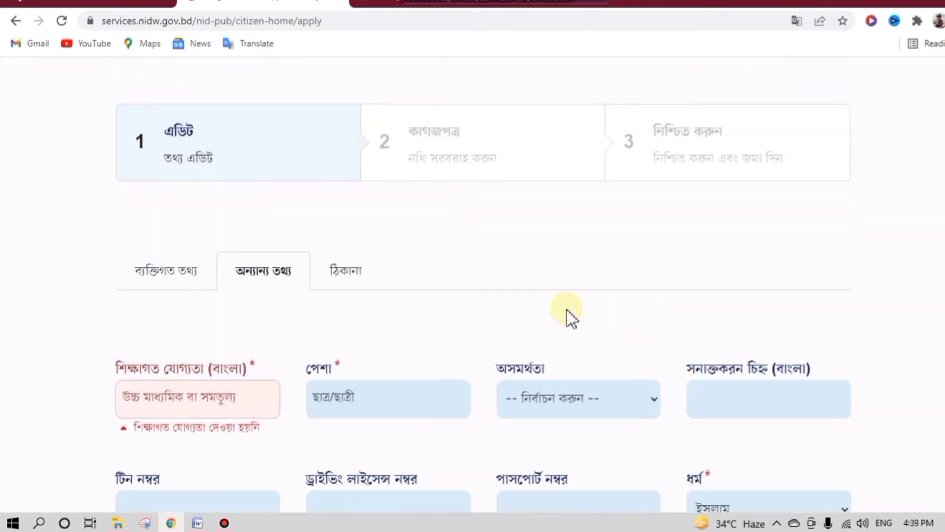
{"action": "scroll", "coordinate": [315, 295], "scroll_direction": "down", "scroll_amount": 2}
{"action": "left_click", "coordinate": [264, 322]}
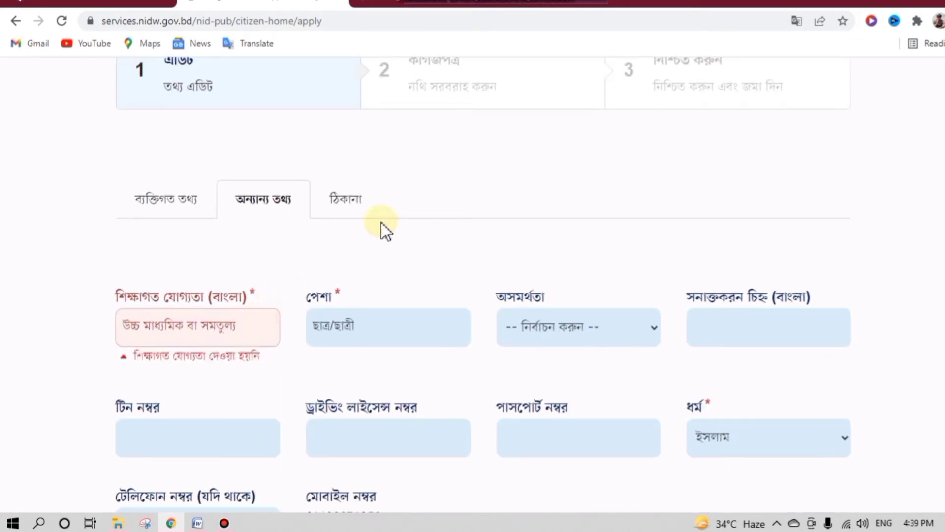
Set the country of residence to Bangladesh and make the present address the voter address
{"action": "left_click", "coordinate": [357, 197]}
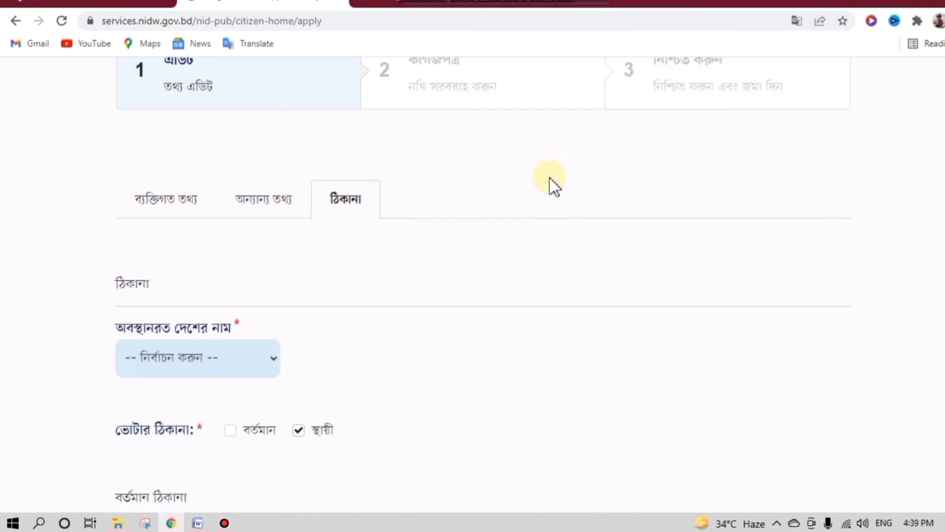
{"action": "scroll", "coordinate": [536, 187], "scroll_direction": "down", "scroll_amount": 4}
{"action": "scroll", "coordinate": [523, 187], "scroll_direction": "down", "scroll_amount": 1}
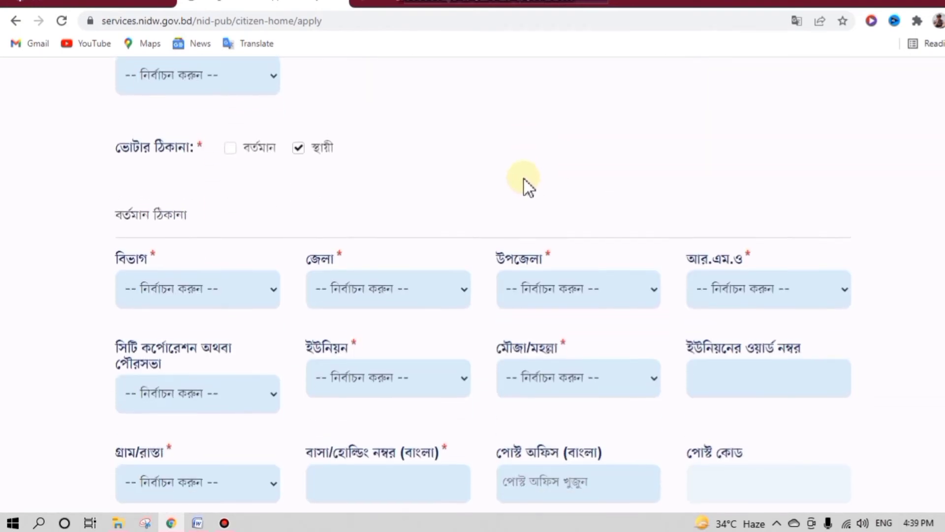
{"action": "scroll", "coordinate": [428, 178], "scroll_direction": "up", "scroll_amount": 1}
{"action": "left_click", "coordinate": [265, 147]}
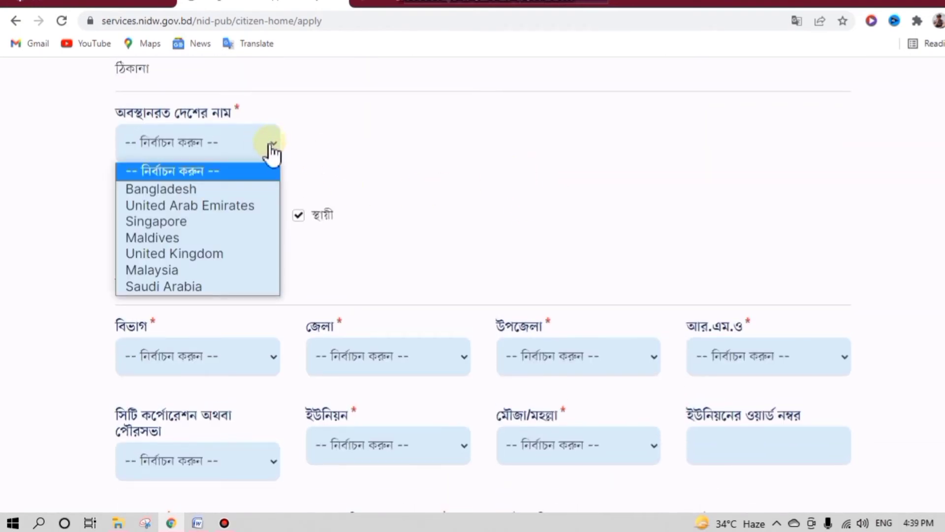
{"action": "left_click", "coordinate": [263, 188]}
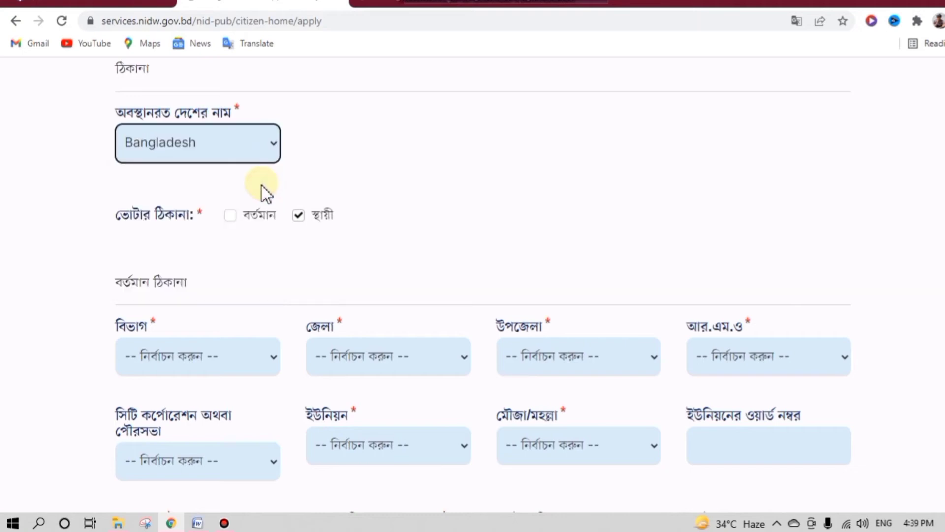
{"action": "left_click", "coordinate": [232, 215]}
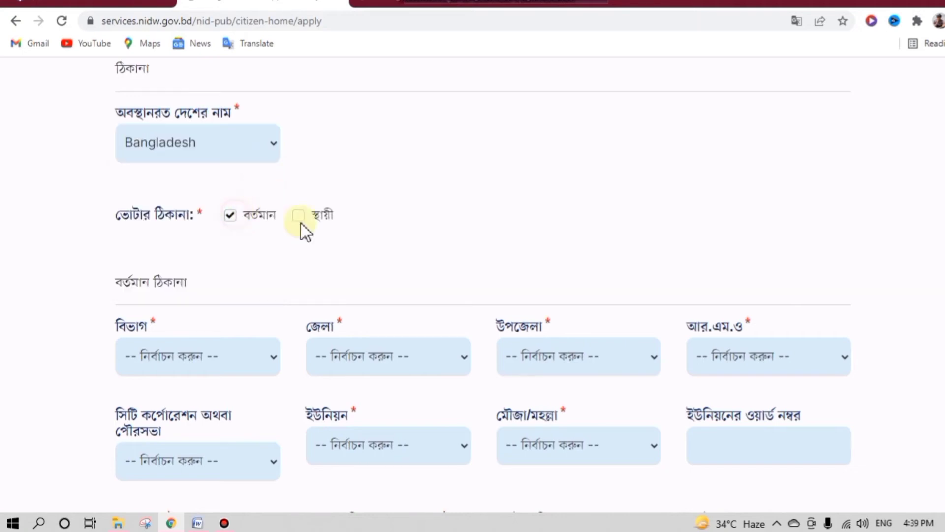
Choose ঢাকা as the present-address division and নারায়ণগঞ্জ as the district
{"action": "scroll", "coordinate": [345, 226], "scroll_direction": "down", "scroll_amount": 3}
{"action": "scroll", "coordinate": [391, 228], "scroll_direction": "up", "scroll_amount": 3}
{"action": "scroll", "coordinate": [391, 226], "scroll_direction": "down", "scroll_amount": 1}
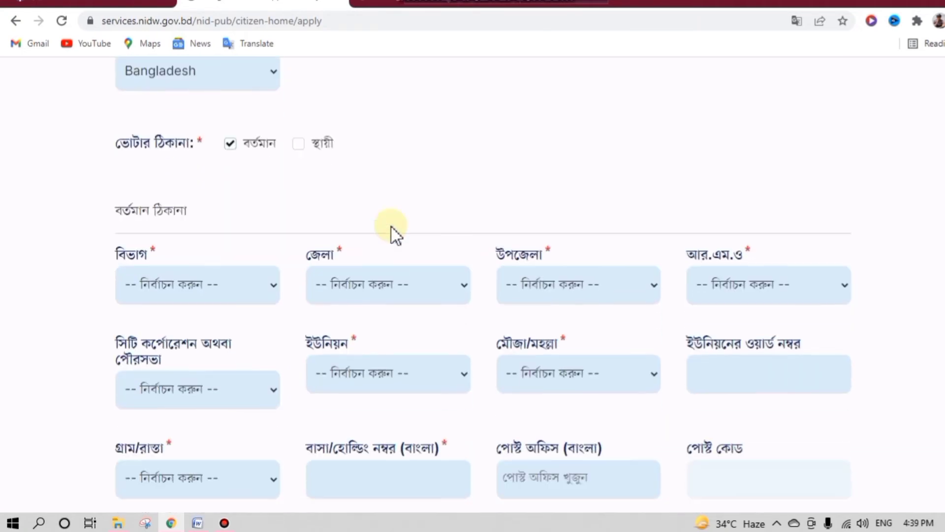
{"action": "scroll", "coordinate": [391, 224], "scroll_direction": "down", "scroll_amount": 1}
{"action": "scroll", "coordinate": [392, 220], "scroll_direction": "down", "scroll_amount": 4}
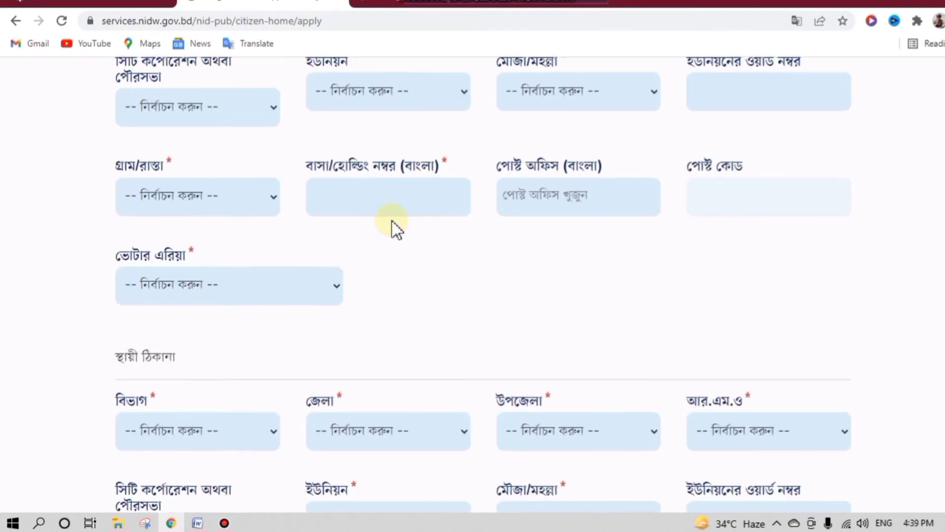
{"action": "scroll", "coordinate": [392, 221], "scroll_direction": "up", "scroll_amount": 6}
{"action": "scroll", "coordinate": [380, 226], "scroll_direction": "down", "scroll_amount": 1}
{"action": "left_click", "coordinate": [270, 281]}
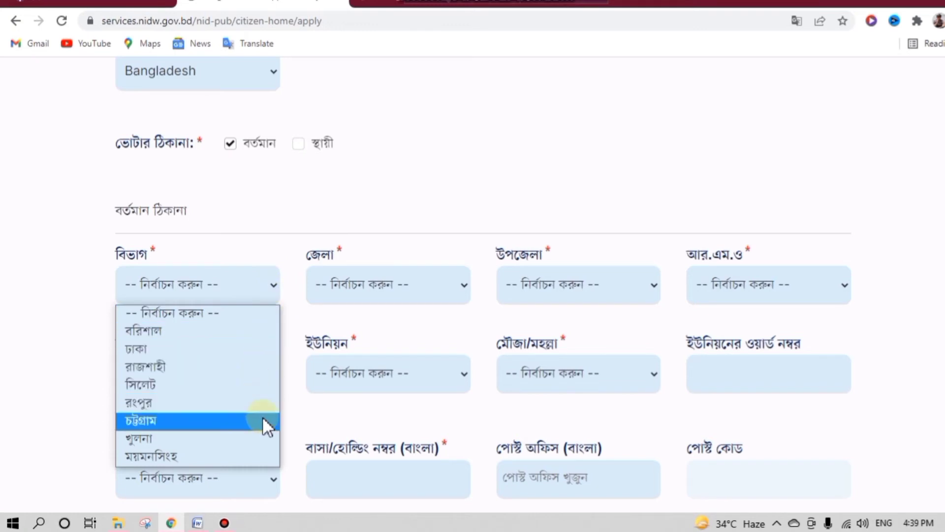
{"action": "left_click", "coordinate": [265, 350]}
{"action": "left_click", "coordinate": [195, 287]}
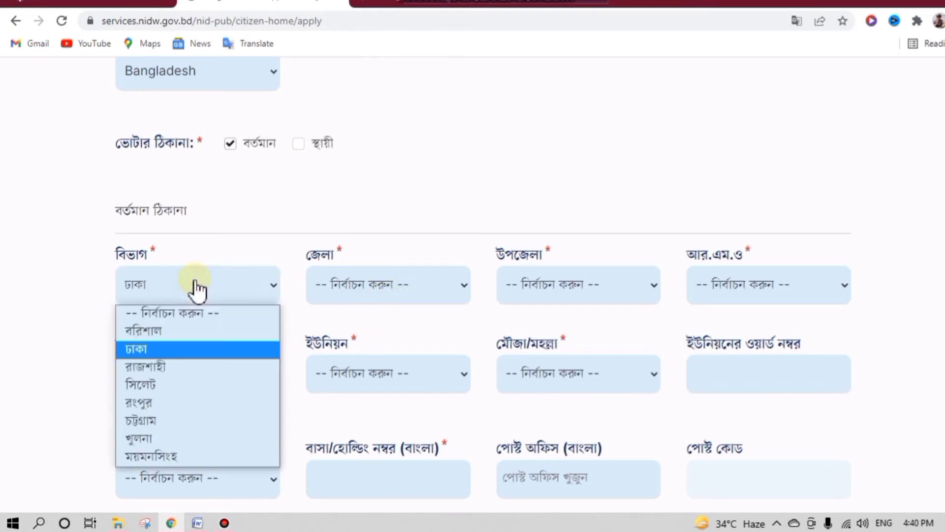
{"action": "left_click", "coordinate": [260, 349]}
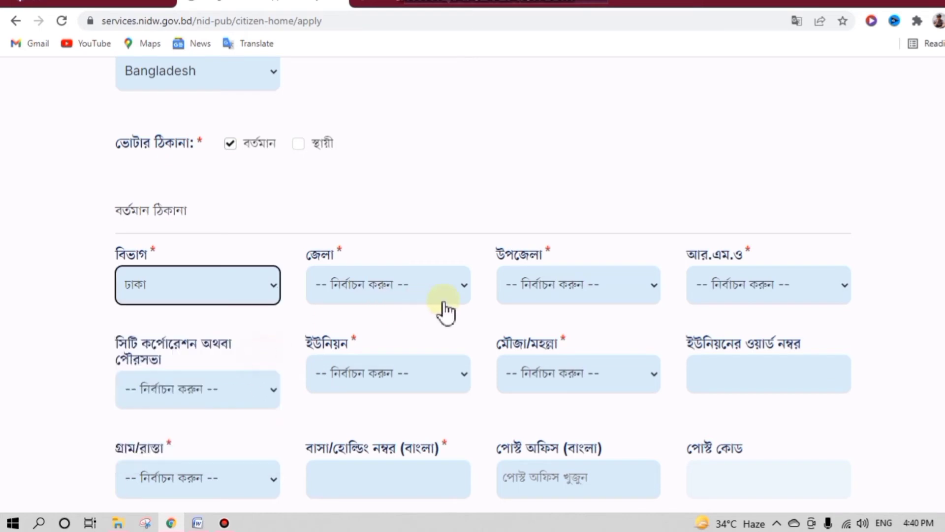
{"action": "left_click", "coordinate": [446, 309]}
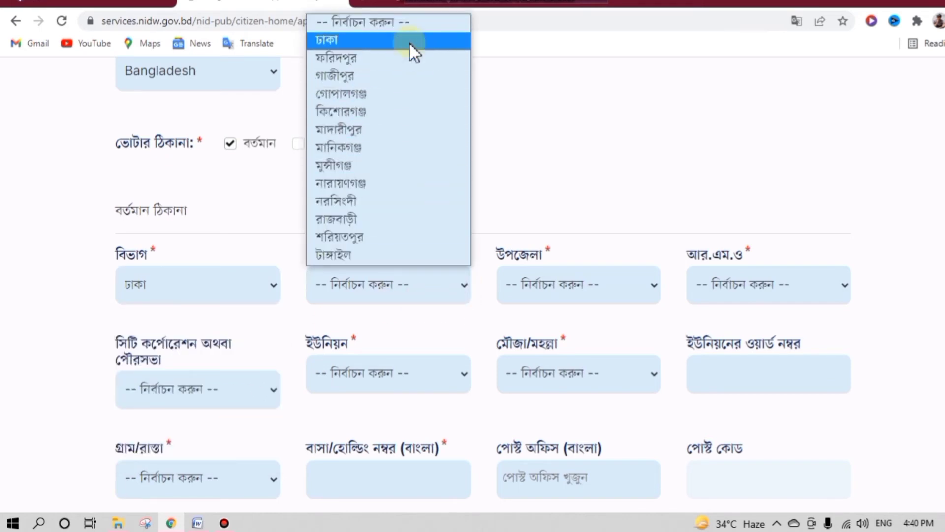
{"action": "left_click", "coordinate": [418, 64]}
{"action": "left_click", "coordinate": [274, 286]}
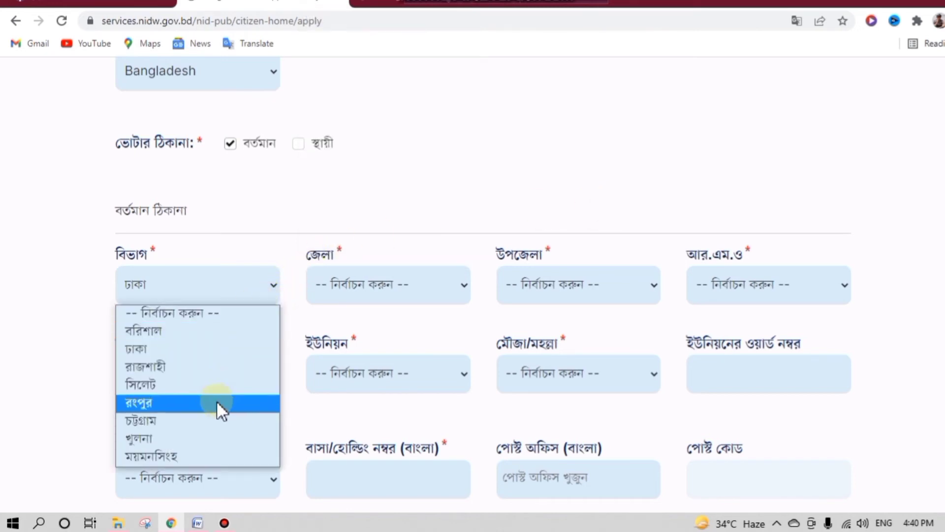
{"action": "left_click", "coordinate": [241, 349]}
{"action": "left_click", "coordinate": [433, 294]}
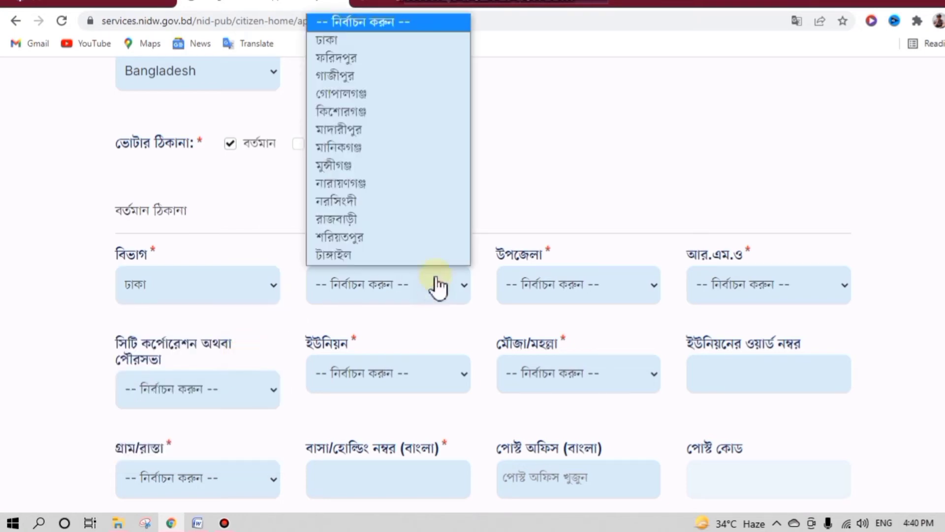
{"action": "left_click", "coordinate": [448, 183]}
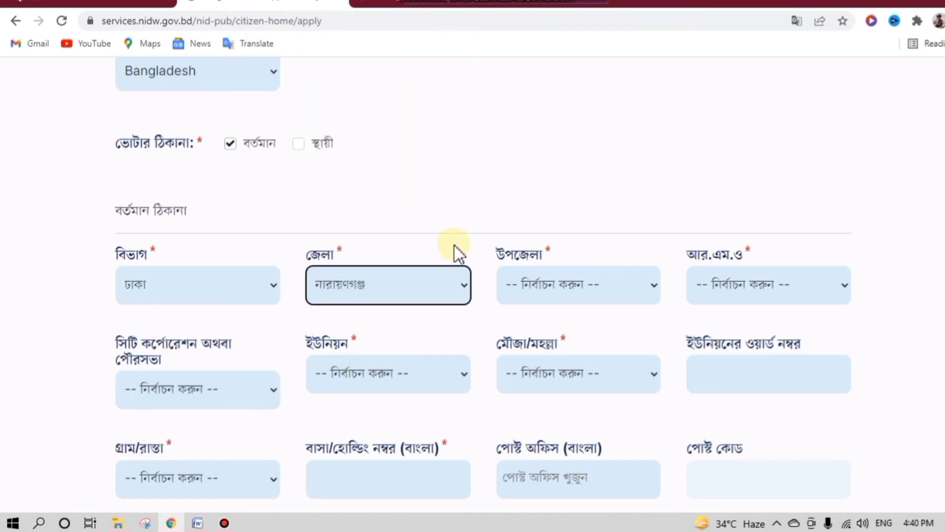
Set upazila নারায়ণগঞ্জ সদর, আর.এম.ও সিটি কর্পোরেশন, and নারায়ণগঞ্জ সিটি কর্পোরেশন
{"action": "left_click", "coordinate": [271, 299]}
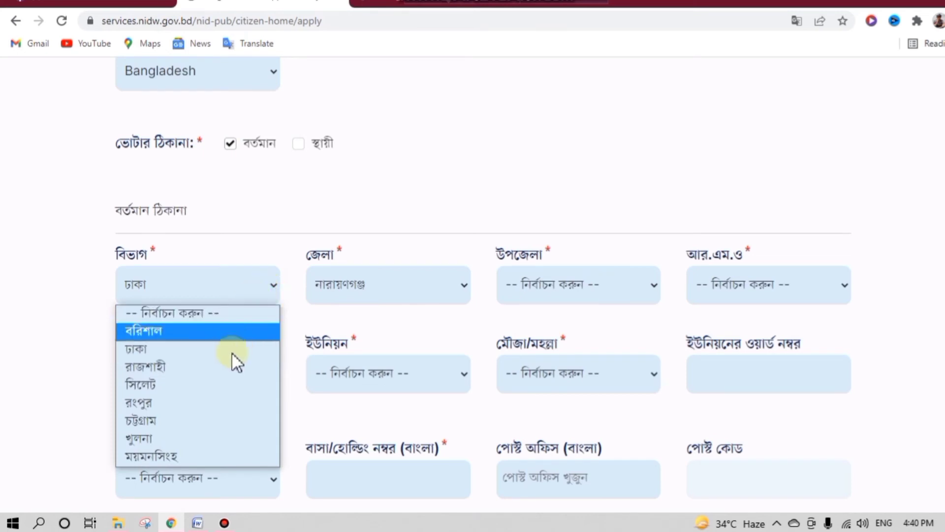
{"action": "left_click", "coordinate": [597, 275]}
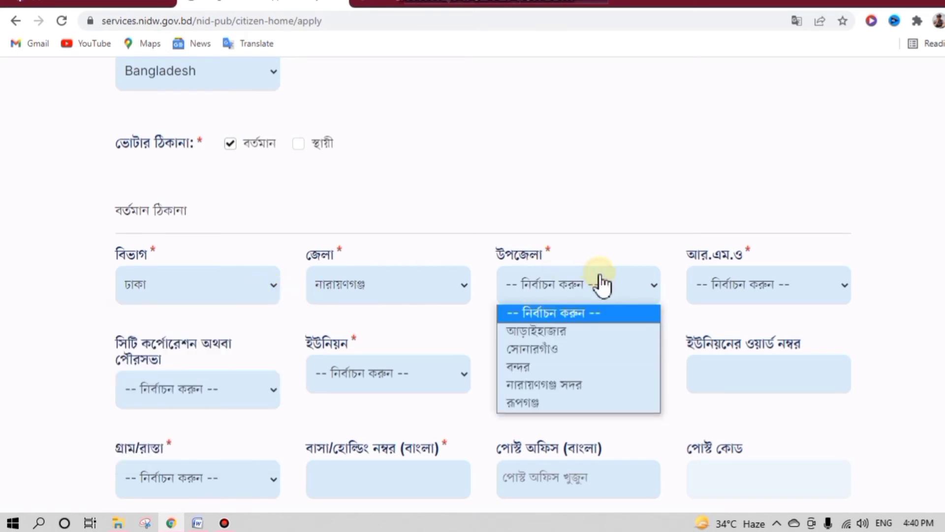
{"action": "left_click", "coordinate": [621, 383]}
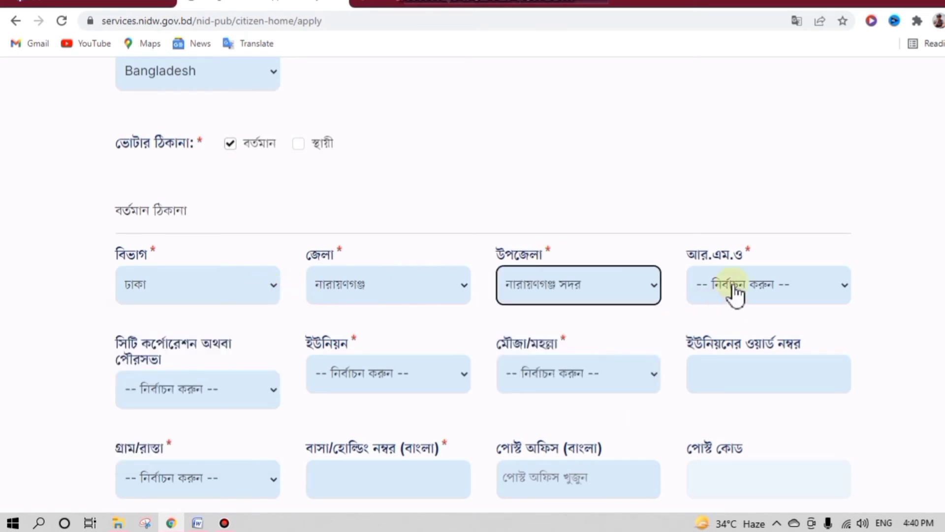
{"action": "left_click", "coordinate": [735, 292]}
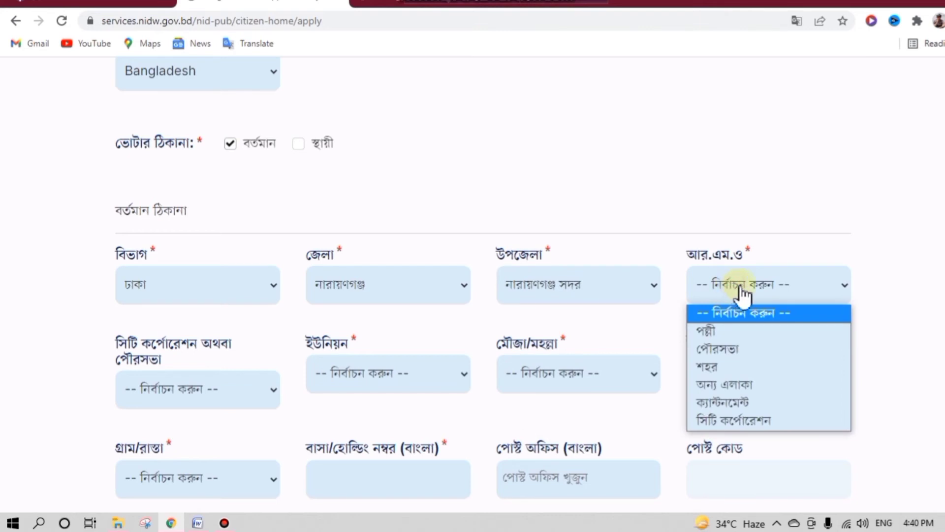
{"action": "left_click", "coordinate": [732, 420]}
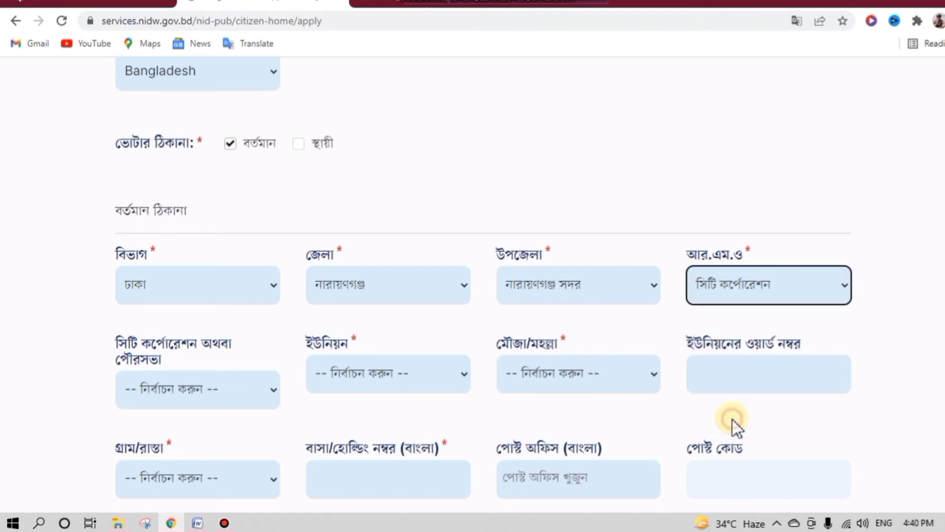
{"action": "left_click", "coordinate": [265, 390]}
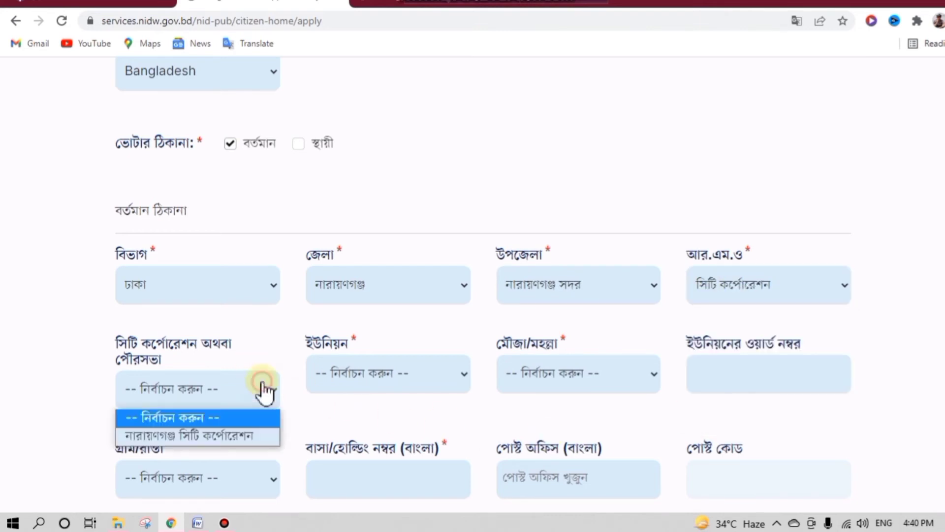
{"action": "left_click", "coordinate": [253, 433]}
Select ওয়ার্ড নং-০৩ as the union ward and অন্যান্য for মৌজা/মহল্লা
{"action": "left_click", "coordinate": [406, 387]}
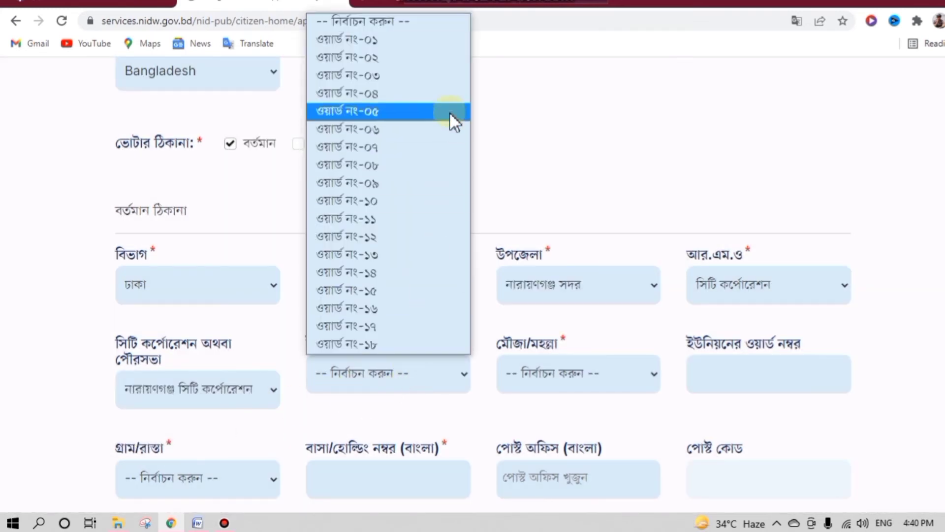
{"action": "left_click", "coordinate": [446, 83]}
{"action": "left_click", "coordinate": [592, 374]}
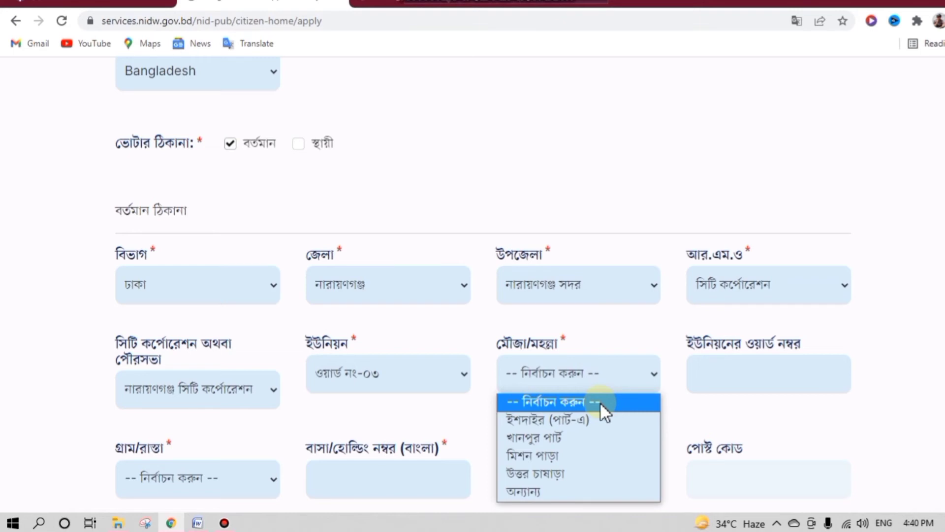
{"action": "left_click", "coordinate": [568, 486]}
{"action": "left_click", "coordinate": [626, 422]}
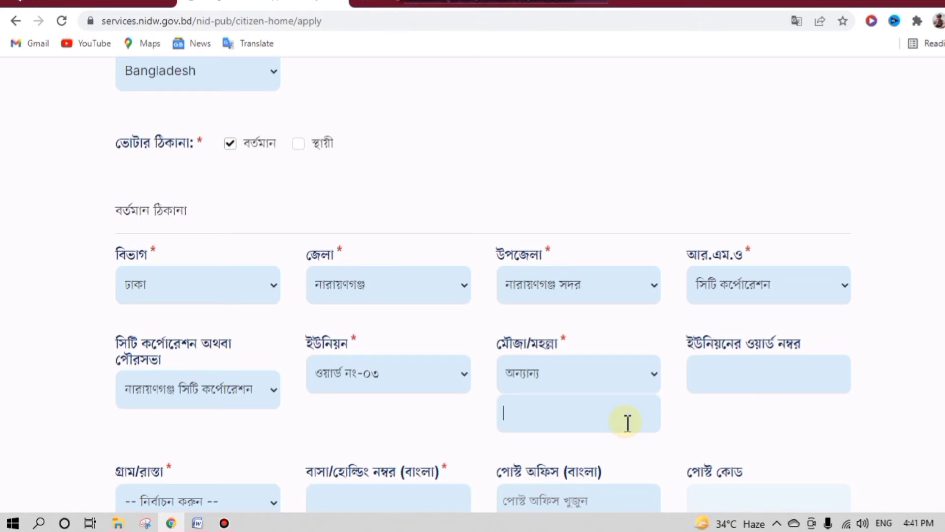
Paste the locality name as plain text into the custom মৌজা/মহল্লা box, in two parts
{"action": "scroll", "coordinate": [628, 340], "scroll_direction": "down", "scroll_amount": 1}
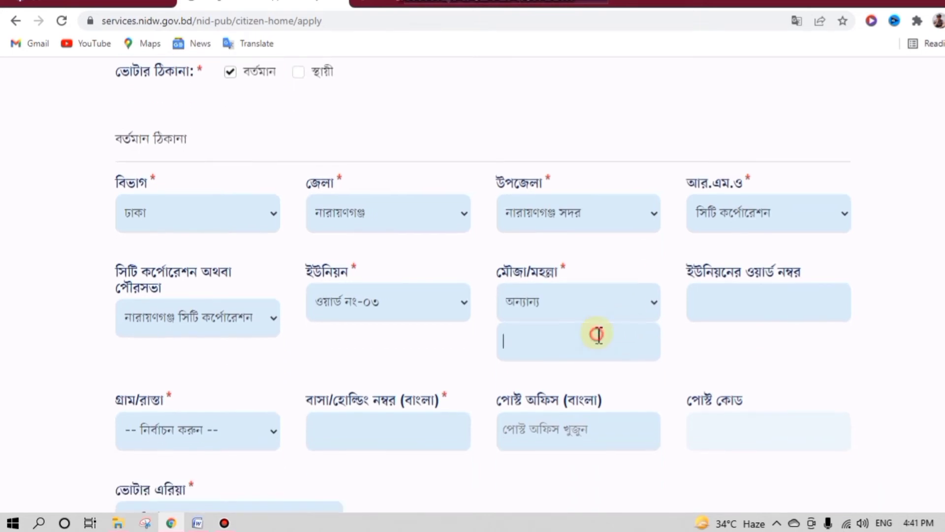
{"action": "right_click", "coordinate": [597, 334]}
{"action": "left_click", "coordinate": [638, 235]}
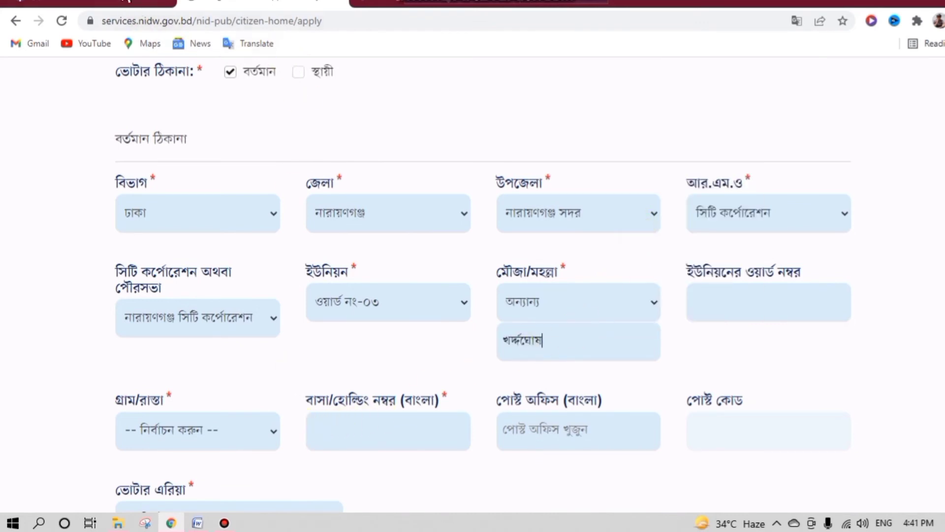
{"action": "scroll", "coordinate": [629, 334], "scroll_direction": "down", "scroll_amount": 1}
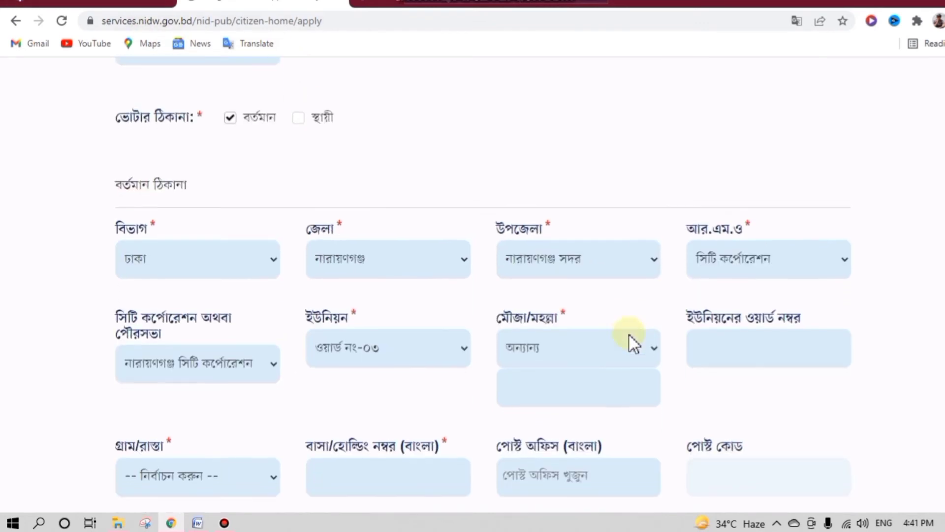
{"action": "left_click", "coordinate": [597, 334]}
{"action": "right_click", "coordinate": [598, 334]}
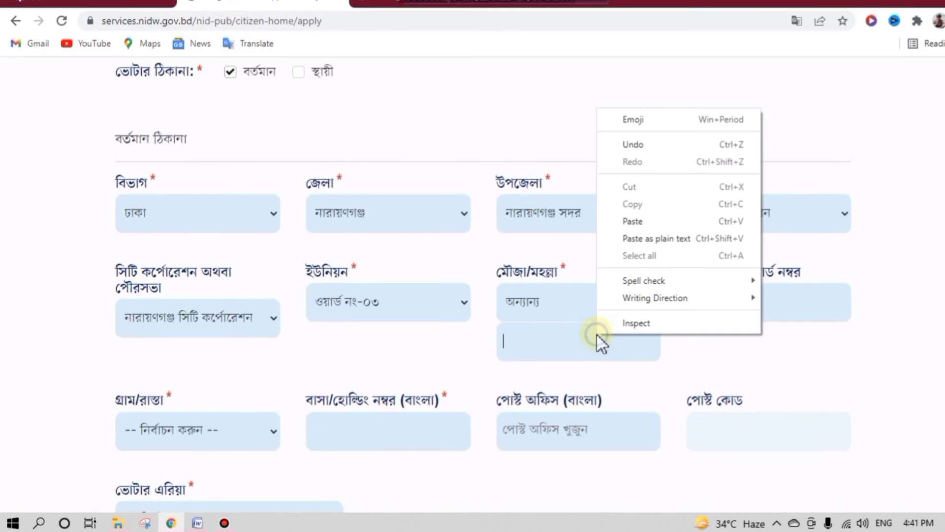
{"action": "left_click", "coordinate": [637, 238]}
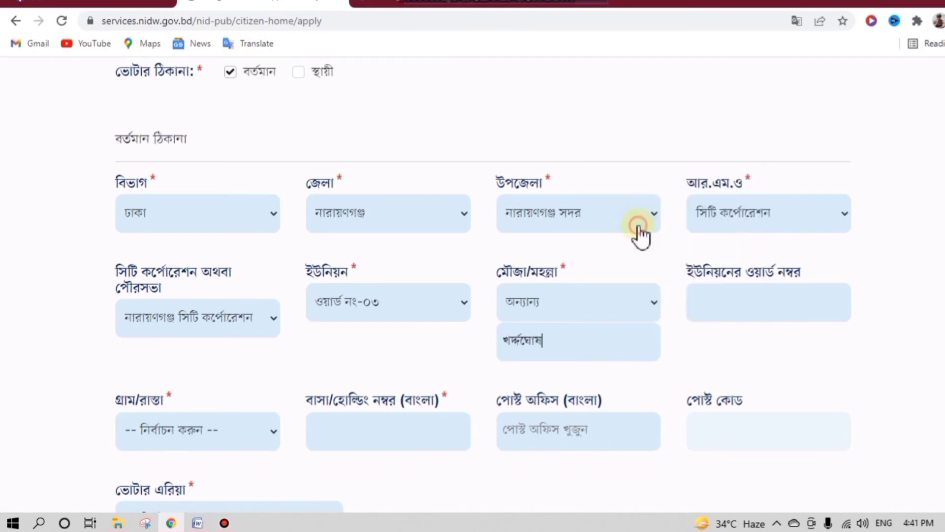
{"action": "right_click", "coordinate": [585, 341]}
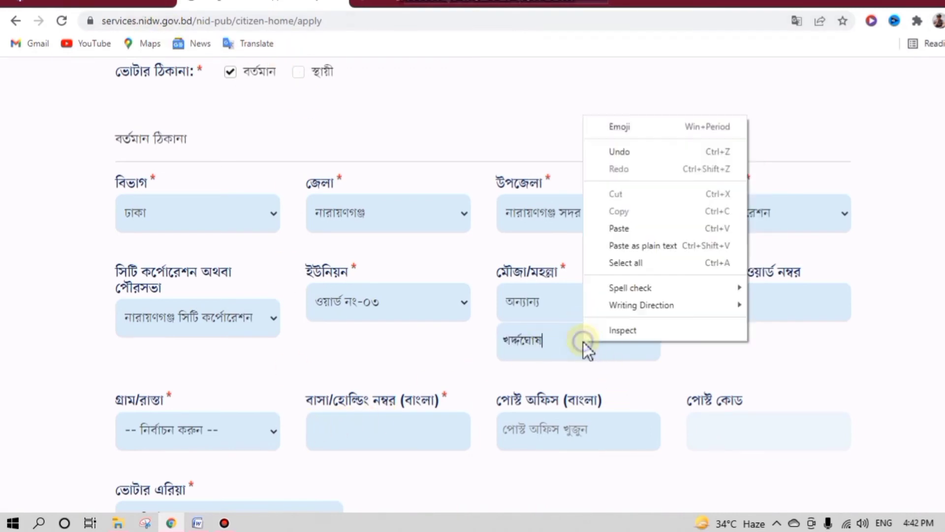
{"action": "left_click", "coordinate": [628, 227]}
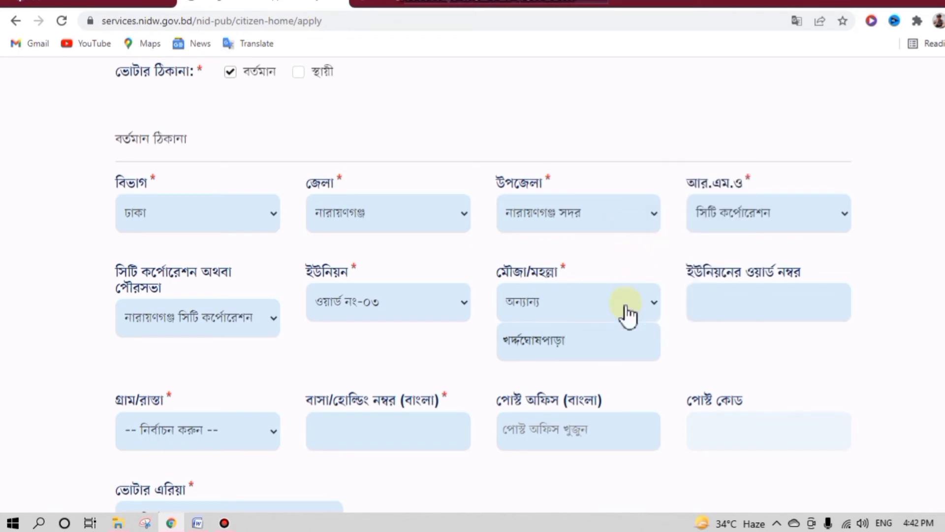
{"action": "left_click", "coordinate": [781, 301]}
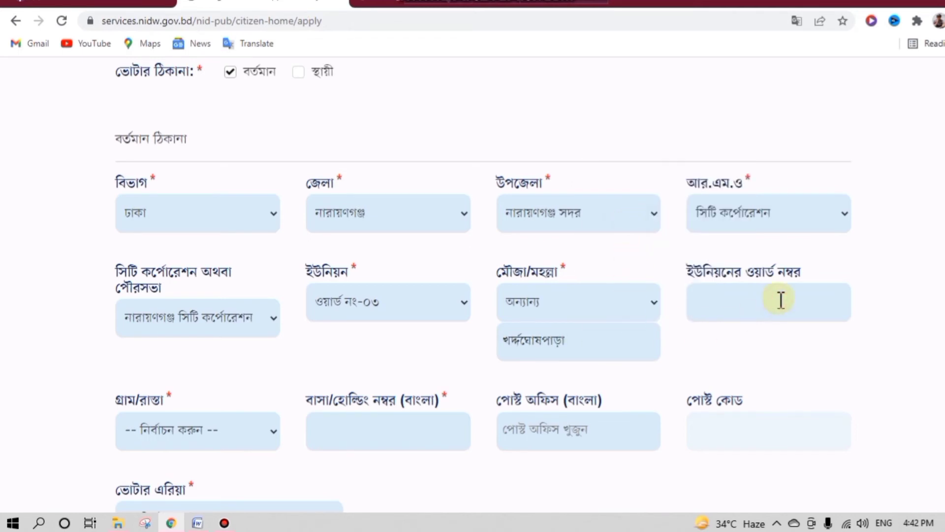
{"action": "scroll", "coordinate": [410, 350], "scroll_direction": "down", "scroll_amount": 3}
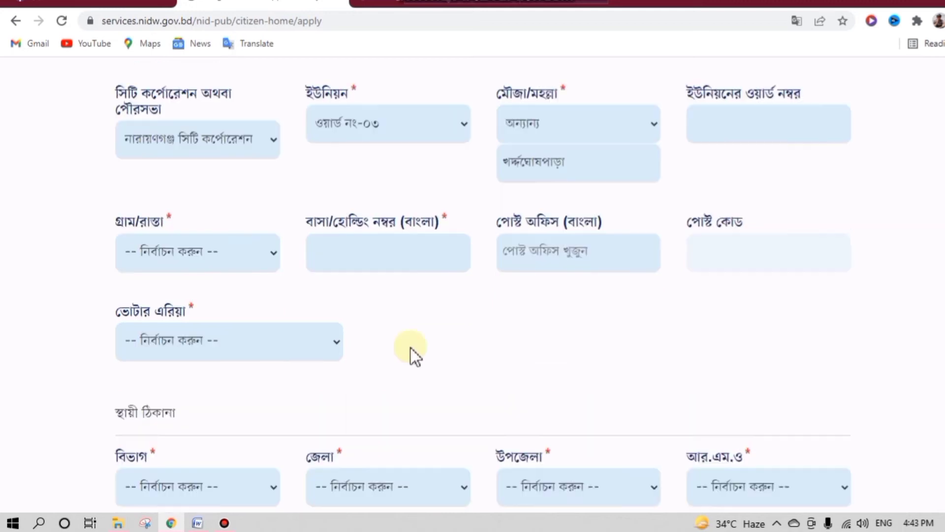
Choose অন্যান্য for গ্রাম/রাস্তা and paste the village name into its box
{"action": "scroll", "coordinate": [406, 349], "scroll_direction": "up", "scroll_amount": 1}
{"action": "left_click", "coordinate": [272, 288]}
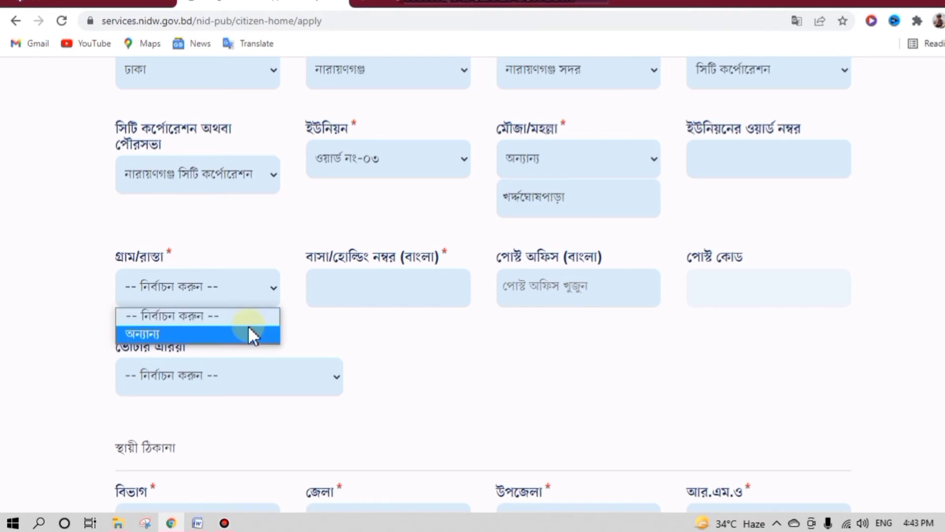
{"action": "left_click", "coordinate": [253, 319]}
{"action": "left_click", "coordinate": [270, 291]}
{"action": "left_click", "coordinate": [240, 332]}
{"action": "left_click", "coordinate": [227, 327]}
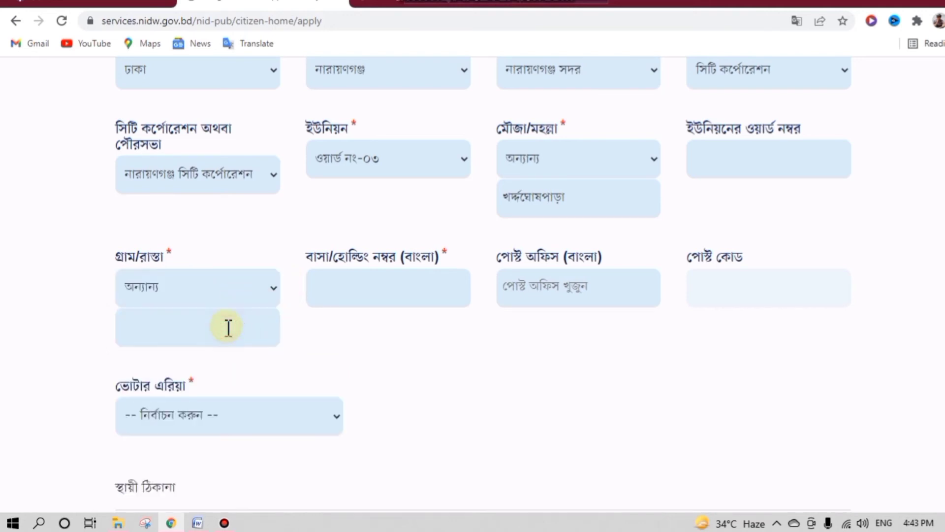
{"action": "right_click", "coordinate": [212, 323]}
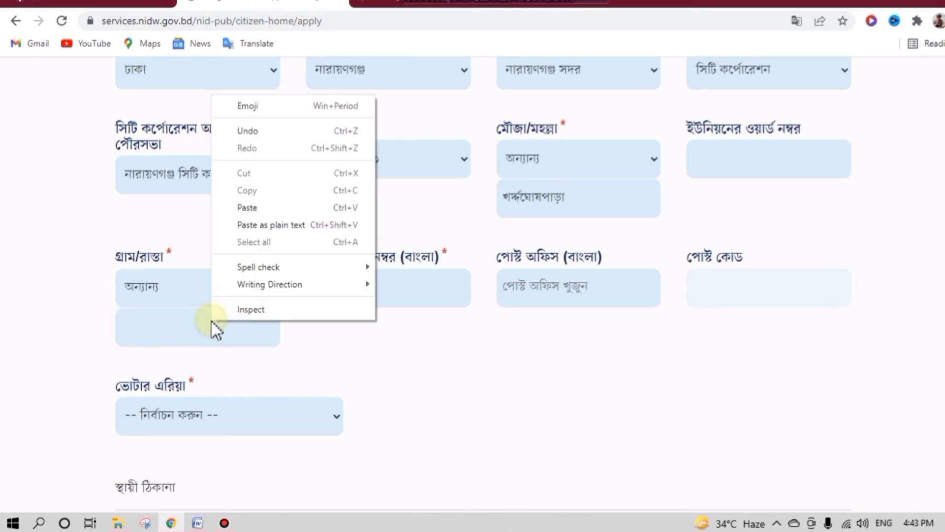
{"action": "left_click", "coordinate": [260, 225]}
{"action": "scroll", "coordinate": [317, 371], "scroll_direction": "down", "scroll_amount": 3}
{"action": "scroll", "coordinate": [332, 374], "scroll_direction": "up", "scroll_amount": 3}
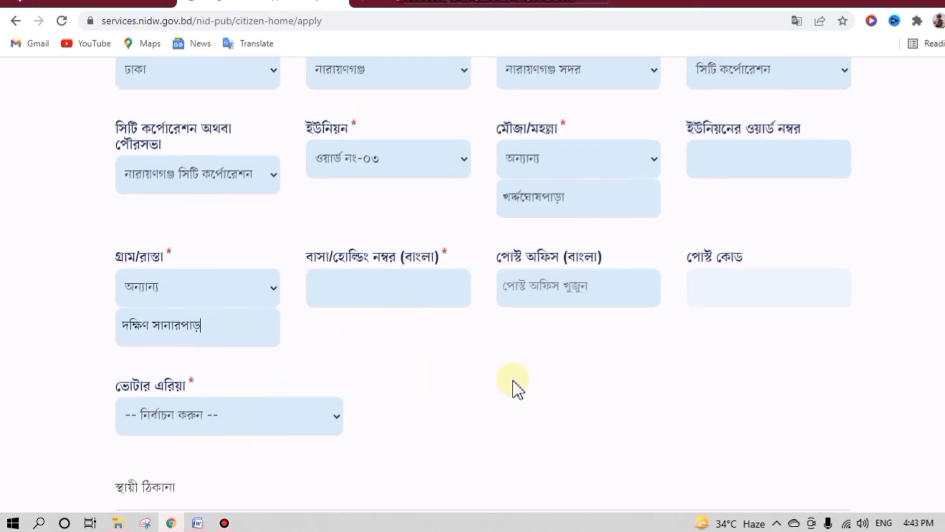
Paste the house number and pick বৈদ্যের বাজার as the post office
{"action": "left_click", "coordinate": [353, 274]}
{"action": "right_click", "coordinate": [353, 276]}
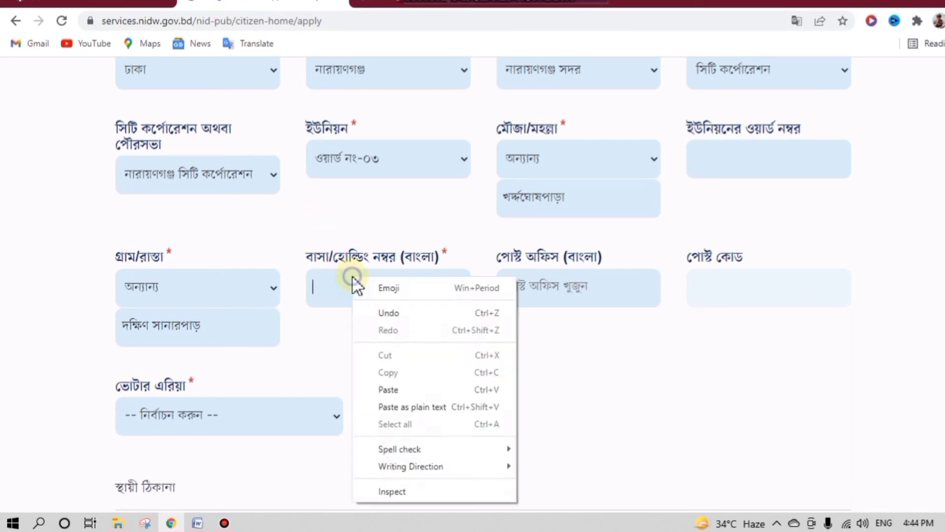
{"action": "left_click", "coordinate": [404, 387]}
{"action": "left_click", "coordinate": [597, 285]}
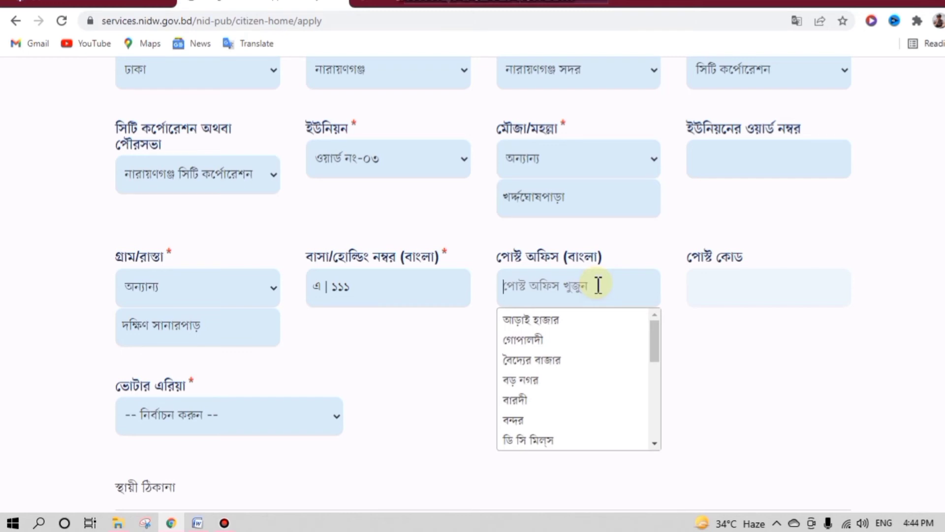
{"action": "scroll", "coordinate": [833, 449], "scroll_direction": "down", "scroll_amount": 1}
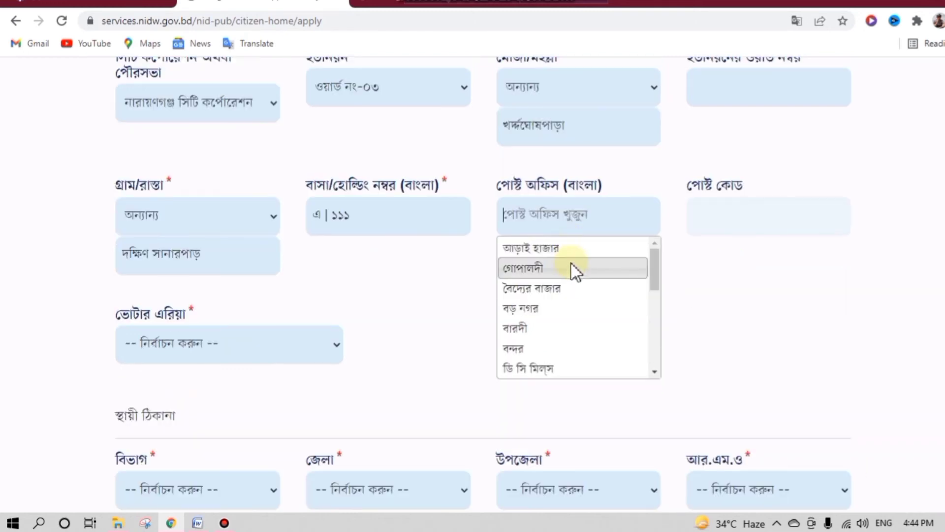
{"action": "left_click", "coordinate": [577, 287]}
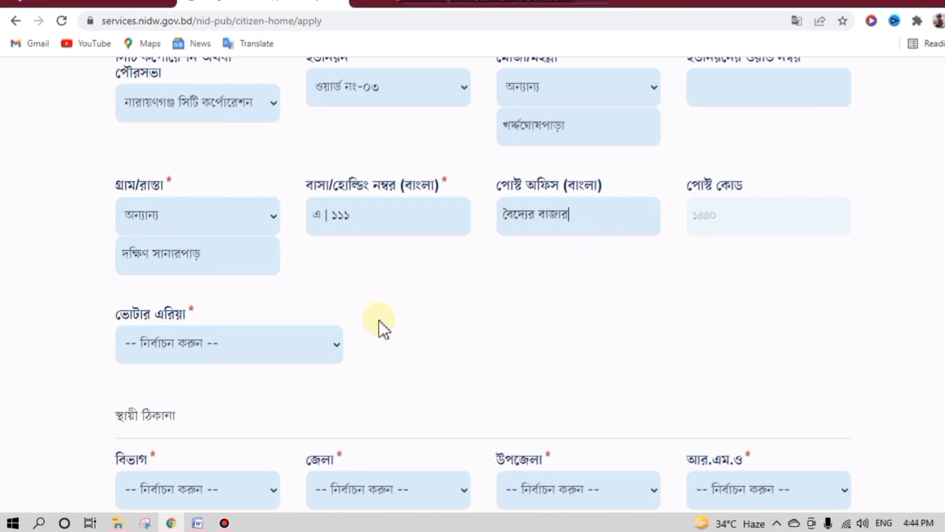
{"action": "scroll", "coordinate": [413, 325], "scroll_direction": "down", "scroll_amount": 1}
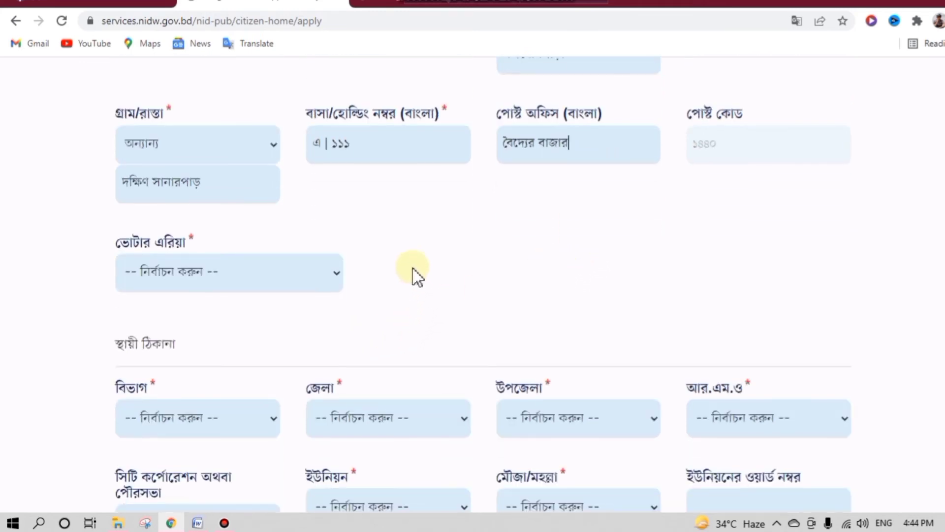
Choose সানারপাড় as the present-address voter area
{"action": "left_click", "coordinate": [337, 275]}
{"action": "left_click", "coordinate": [337, 275]}
{"action": "left_click", "coordinate": [337, 276]}
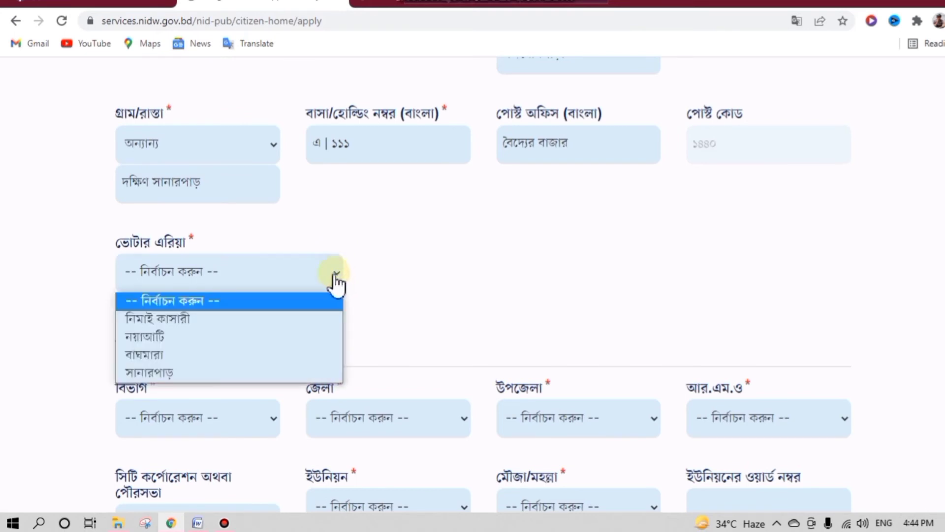
{"action": "left_click", "coordinate": [416, 261]}
{"action": "left_click", "coordinate": [333, 273]}
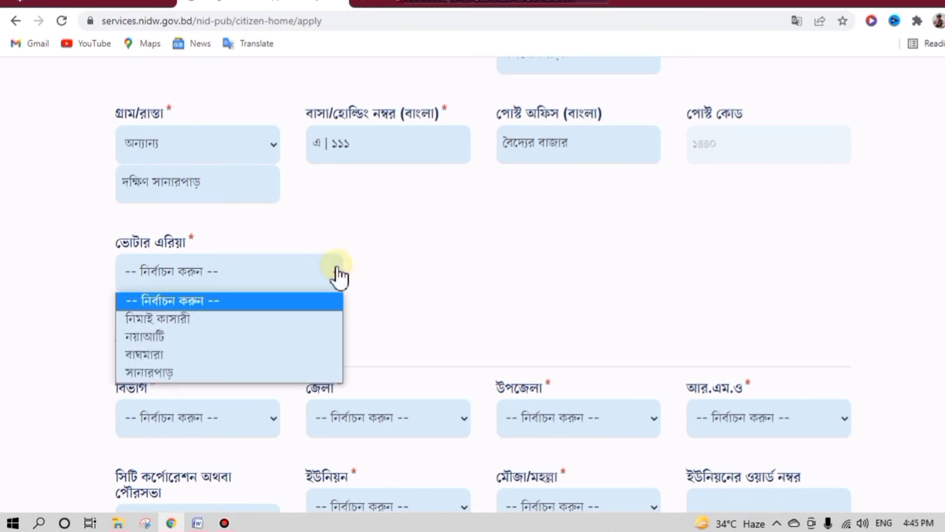
{"action": "left_click", "coordinate": [309, 371]}
Scroll to the permanent address section and mark it as the voter address
{"action": "scroll", "coordinate": [311, 354], "scroll_direction": "down", "scroll_amount": 1}
{"action": "scroll", "coordinate": [311, 353], "scroll_direction": "down", "scroll_amount": 3}
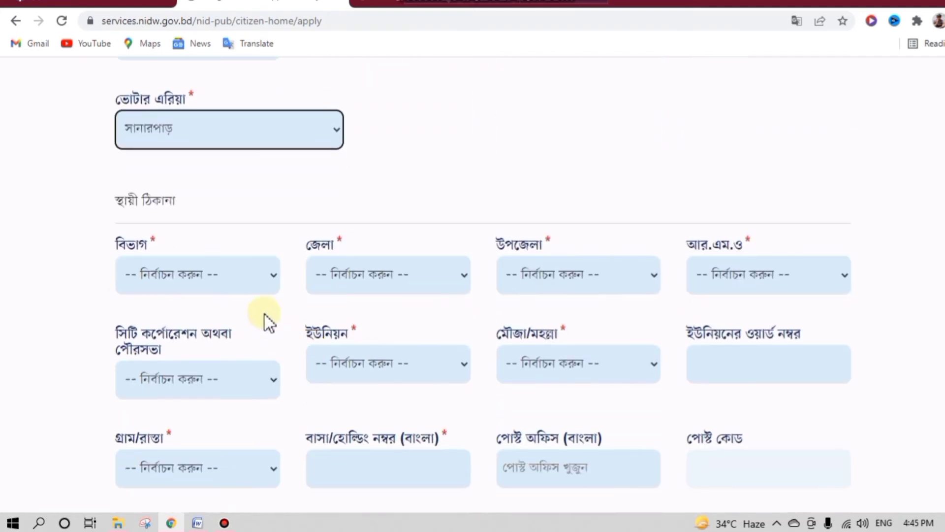
{"action": "scroll", "coordinate": [424, 123], "scroll_direction": "up", "scroll_amount": 15}
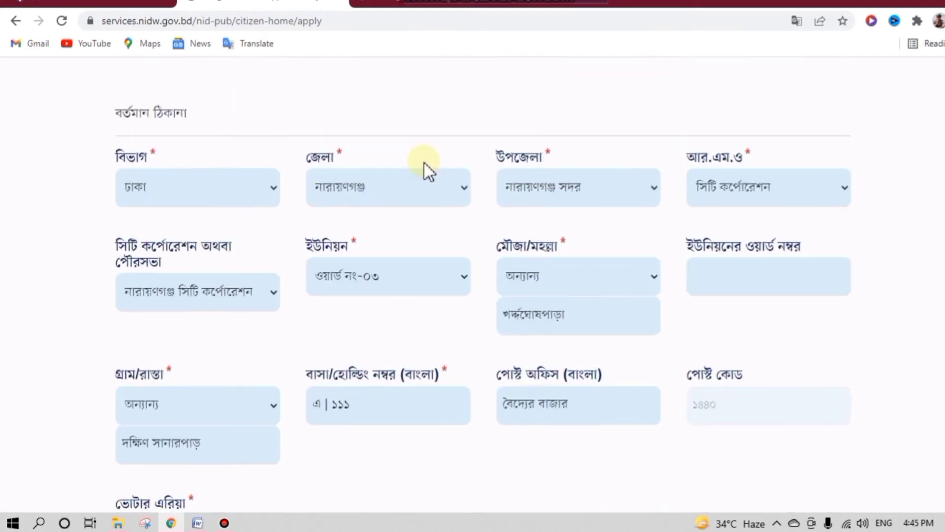
{"action": "scroll", "coordinate": [414, 221], "scroll_direction": "down", "scroll_amount": 4}
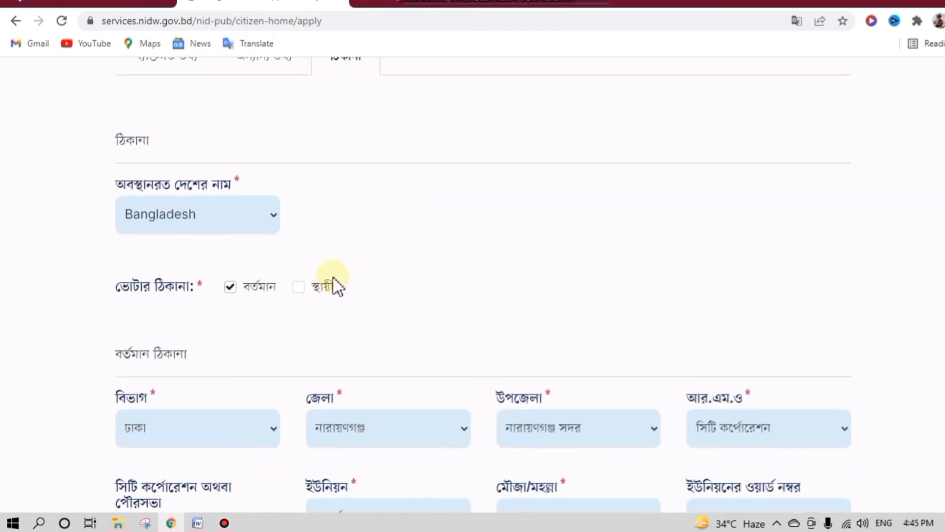
{"action": "left_click", "coordinate": [309, 286]}
{"action": "scroll", "coordinate": [369, 282], "scroll_direction": "down", "scroll_amount": 12}
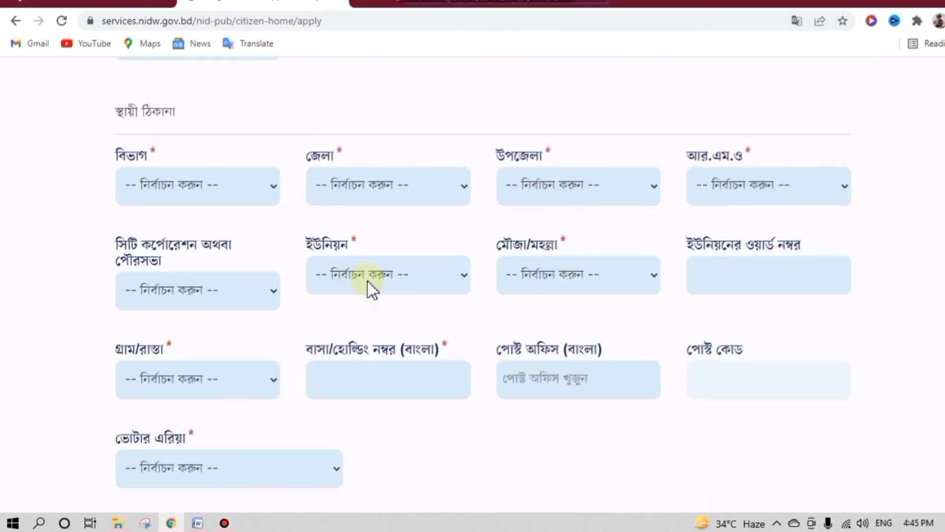
{"action": "scroll", "coordinate": [368, 286], "scroll_direction": "up", "scroll_amount": 1}
{"action": "scroll", "coordinate": [369, 287], "scroll_direction": "up", "scroll_amount": 15}
{"action": "scroll", "coordinate": [376, 222], "scroll_direction": "down", "scroll_amount": 15}
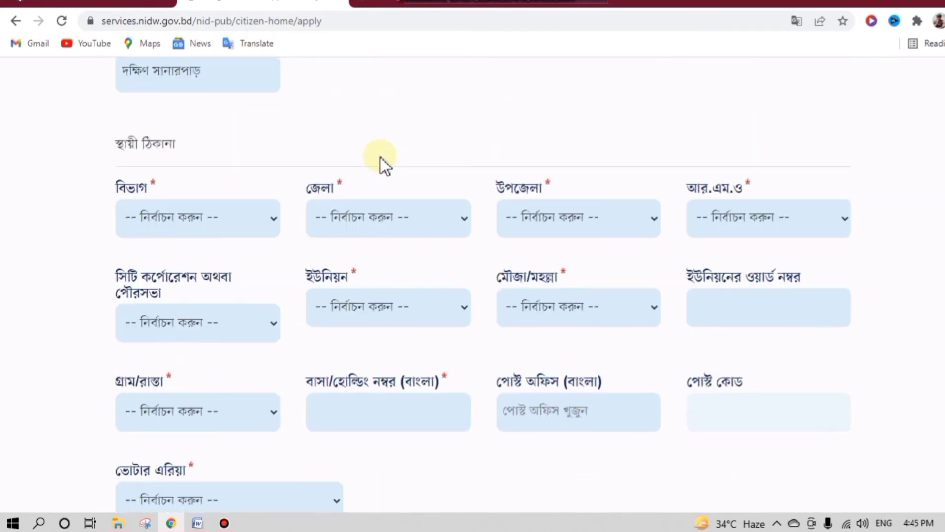
{"action": "scroll", "coordinate": [380, 158], "scroll_direction": "up", "scroll_amount": 2}
{"action": "scroll", "coordinate": [344, 187], "scroll_direction": "up", "scroll_amount": 6}
{"action": "scroll", "coordinate": [281, 236], "scroll_direction": "down", "scroll_amount": 9}
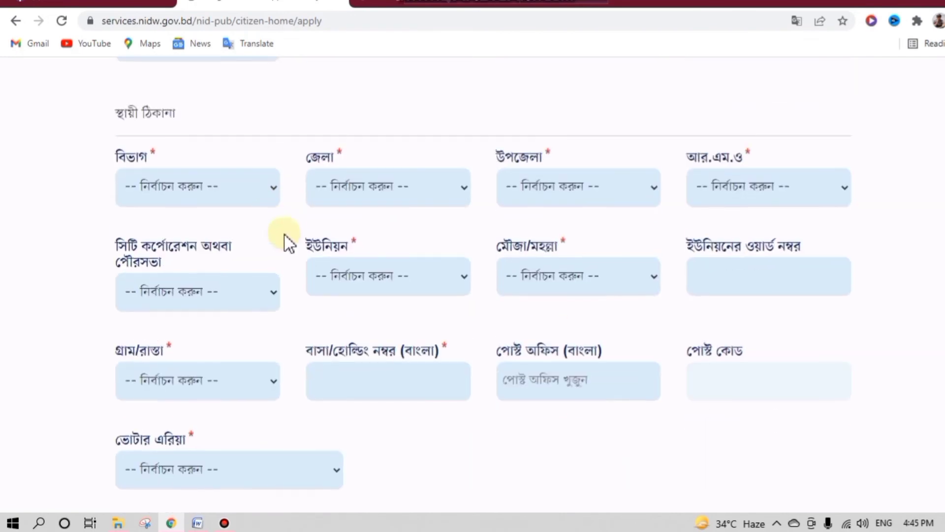
Set permanent division ঢাকা, district নারায়ণগঞ্জ, upazila নারায়ণগঞ্জ সদর, and আর.এম.ও সিটি কর্পোরেশন
{"action": "left_click", "coordinate": [274, 200]}
{"action": "left_click", "coordinate": [257, 253]}
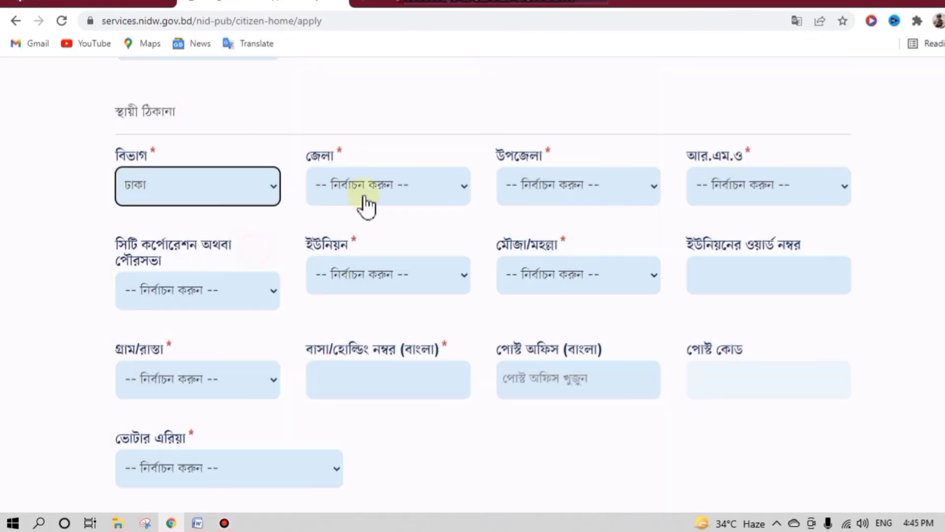
{"action": "left_click", "coordinate": [427, 192]}
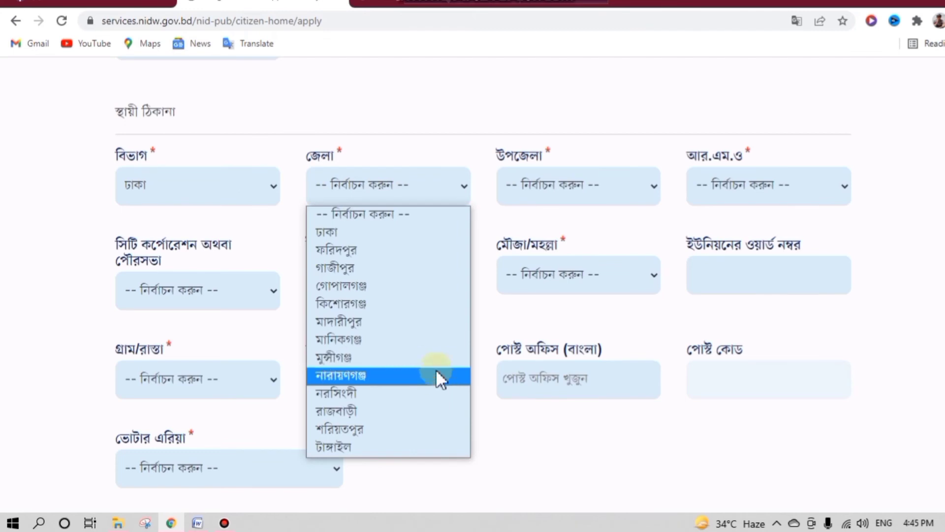
{"action": "left_click", "coordinate": [436, 376]}
{"action": "left_click", "coordinate": [593, 175]}
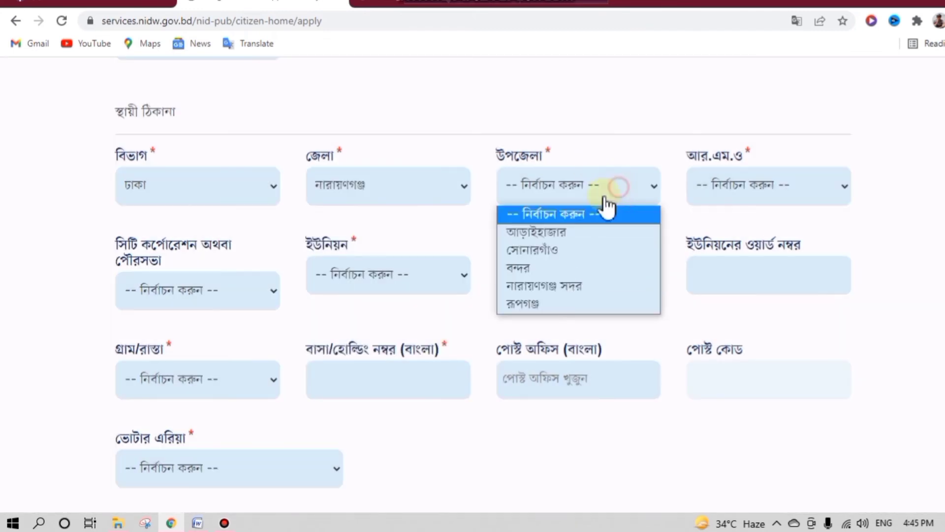
{"action": "left_click", "coordinate": [585, 286]}
{"action": "left_click", "coordinate": [790, 186]}
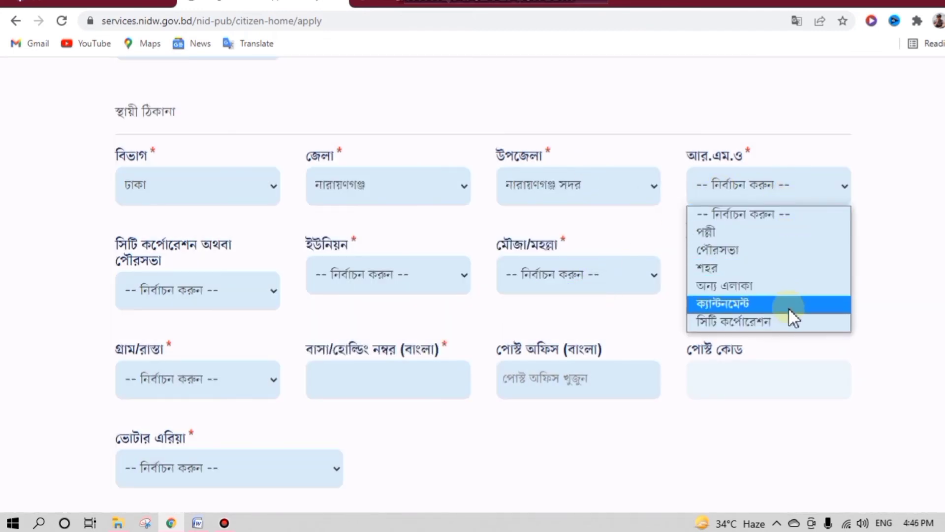
{"action": "left_click", "coordinate": [789, 322]}
Pick নারায়ণগঞ্জ সিটি কর্পোরেশন, ওয়ার্ড নং-০৩, and mouza অন্যান্য for the permanent address
{"action": "left_click", "coordinate": [266, 296]}
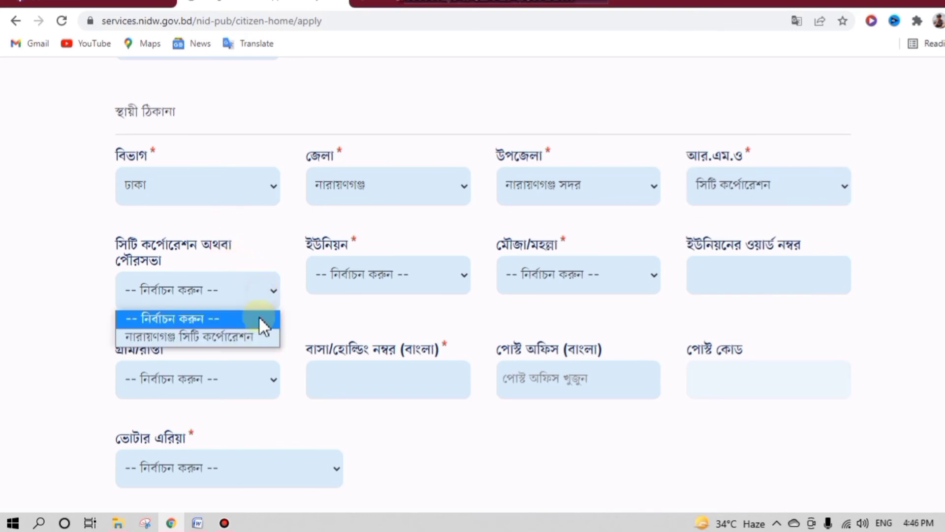
{"action": "left_click", "coordinate": [251, 319]}
{"action": "left_click", "coordinate": [255, 298]}
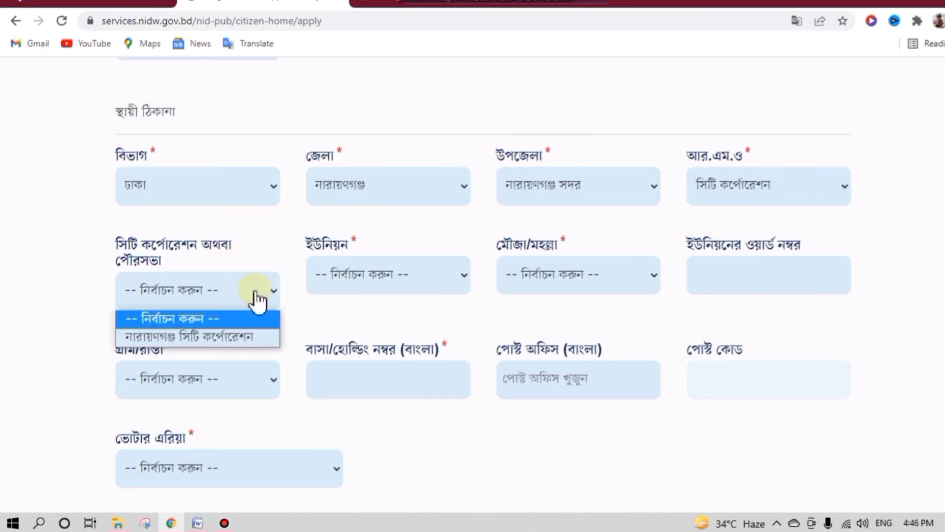
{"action": "left_click", "coordinate": [256, 337]}
{"action": "left_click", "coordinate": [406, 275]}
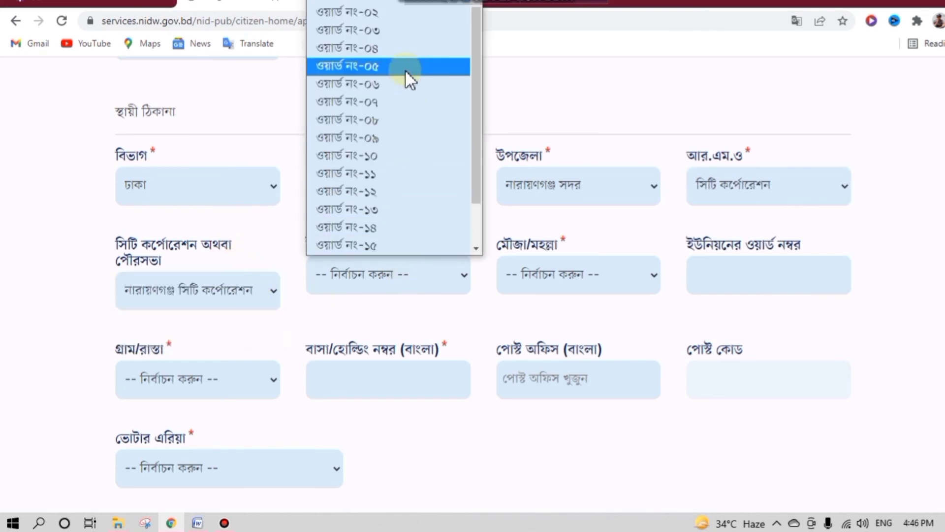
{"action": "left_click", "coordinate": [408, 37]}
{"action": "left_click", "coordinate": [588, 275]}
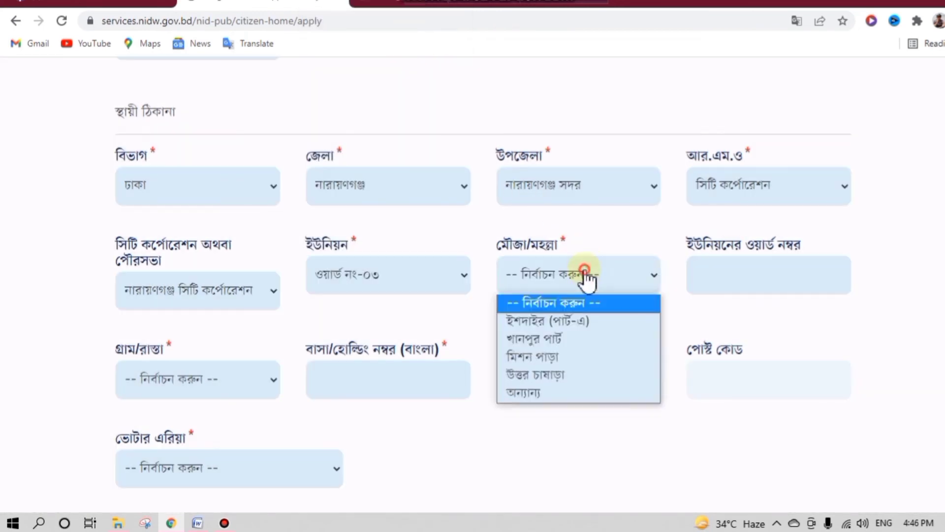
{"action": "left_click", "coordinate": [566, 392]}
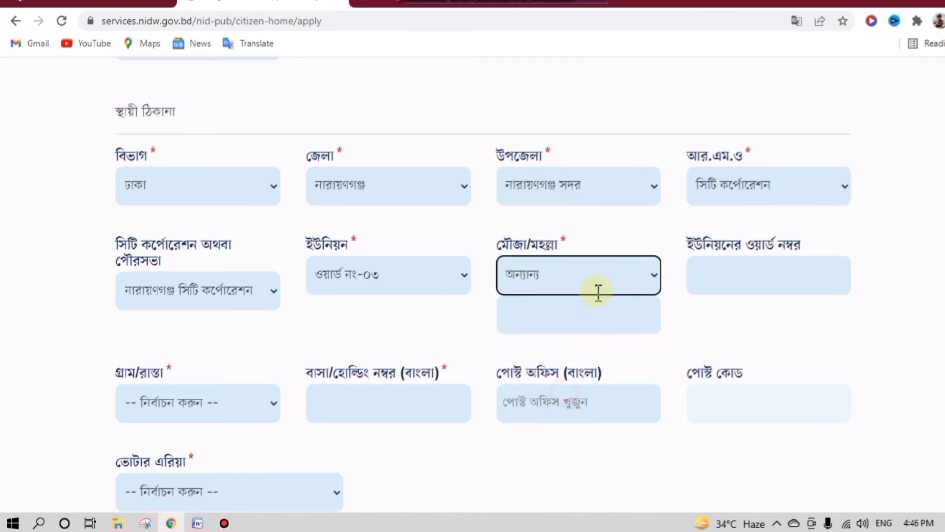
{"action": "scroll", "coordinate": [607, 262], "scroll_direction": "up", "scroll_amount": 8}
Copy the present address's mouza name into the permanent address mouza field
{"action": "scroll", "coordinate": [593, 259], "scroll_direction": "down", "scroll_amount": 7}
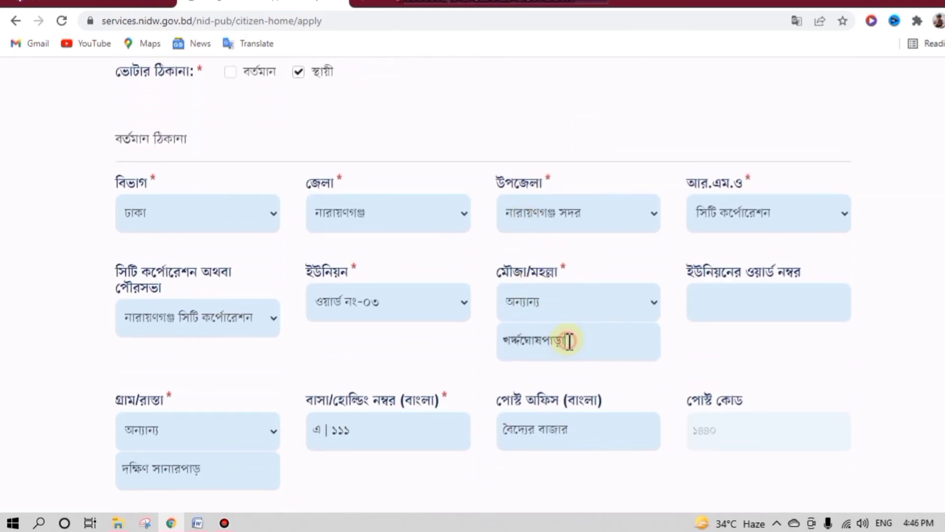
{"action": "left_click_drag", "start_coordinate": [567, 339], "coordinate": [507, 341]}
{"action": "right_click", "coordinate": [507, 339]}
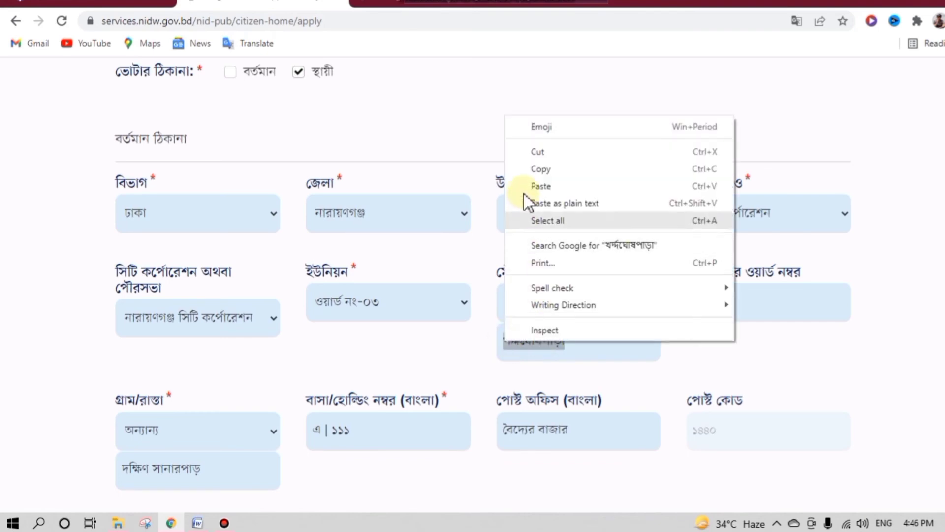
{"action": "left_click", "coordinate": [530, 175]}
{"action": "scroll", "coordinate": [477, 187], "scroll_direction": "down", "scroll_amount": 8}
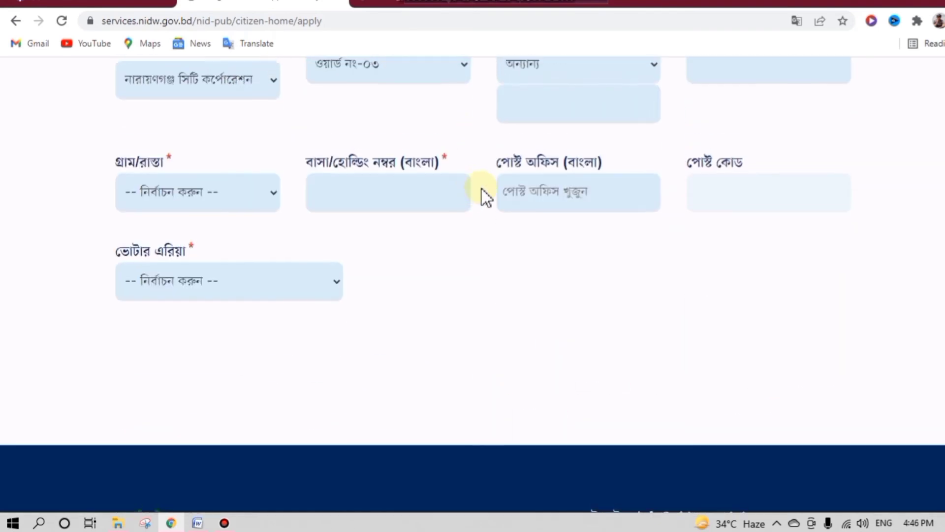
{"action": "scroll", "coordinate": [560, 288], "scroll_direction": "up", "scroll_amount": 4}
{"action": "right_click", "coordinate": [569, 313]}
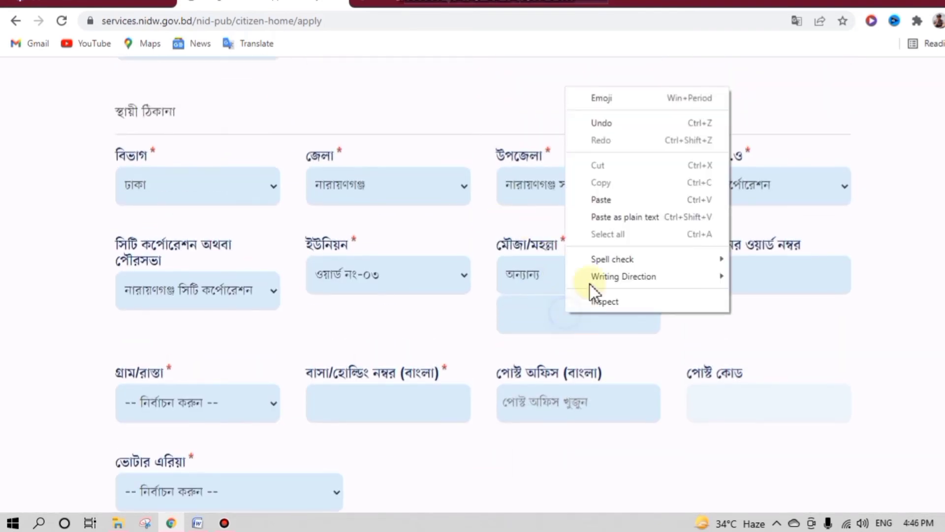
{"action": "left_click", "coordinate": [598, 201]}
Set the permanent address village/road type to অন্যান্য
{"action": "left_click", "coordinate": [256, 401]}
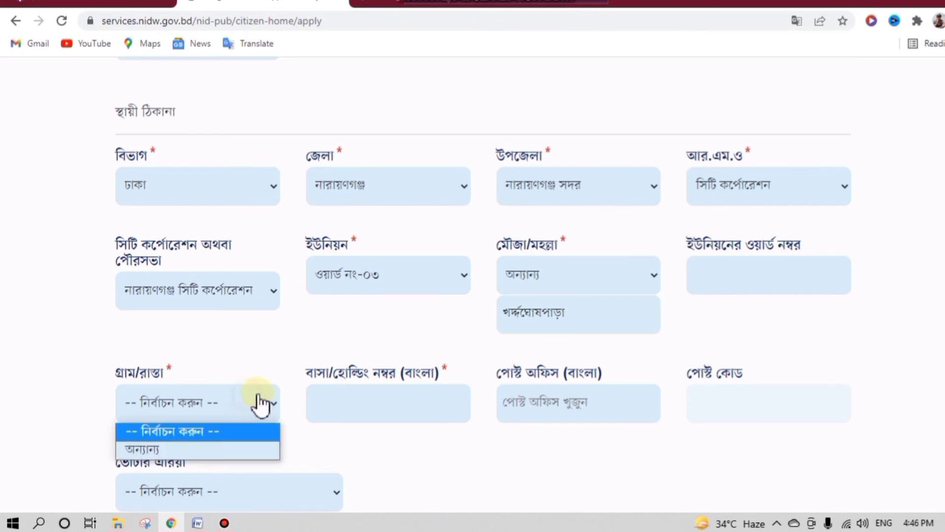
{"action": "scroll", "coordinate": [242, 388], "scroll_direction": "down", "scroll_amount": 1}
{"action": "left_click", "coordinate": [240, 336]}
{"action": "left_click", "coordinate": [249, 378]}
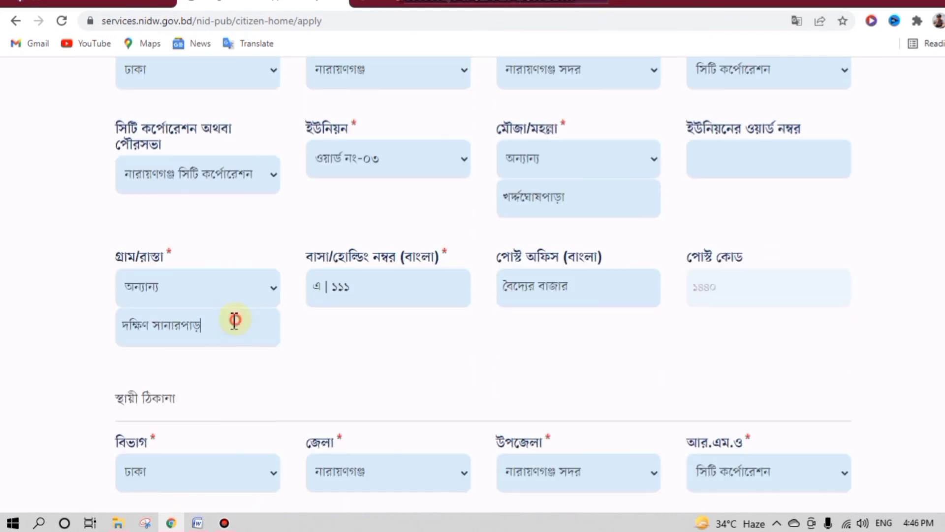
Copy the present address's village name into the permanent village field
{"action": "left_click_drag", "start_coordinate": [235, 320], "coordinate": [116, 325]}
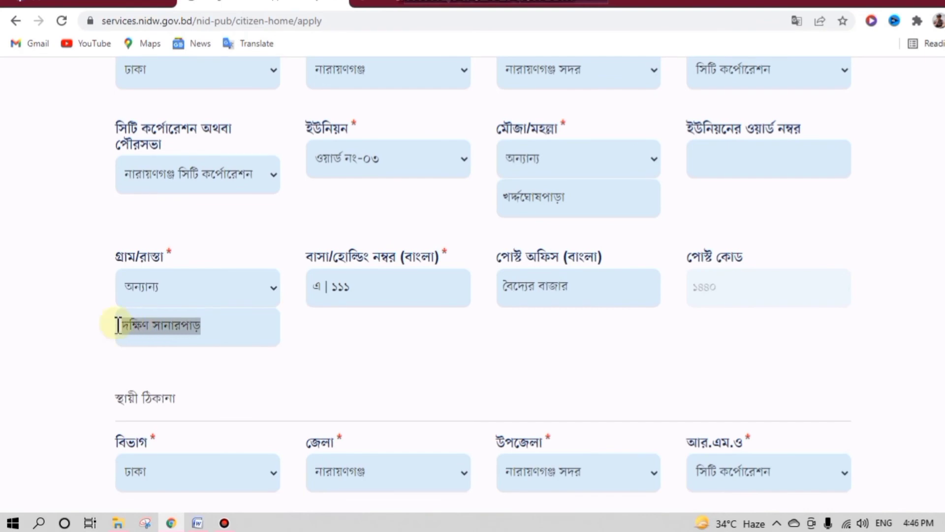
{"action": "right_click", "coordinate": [116, 326]}
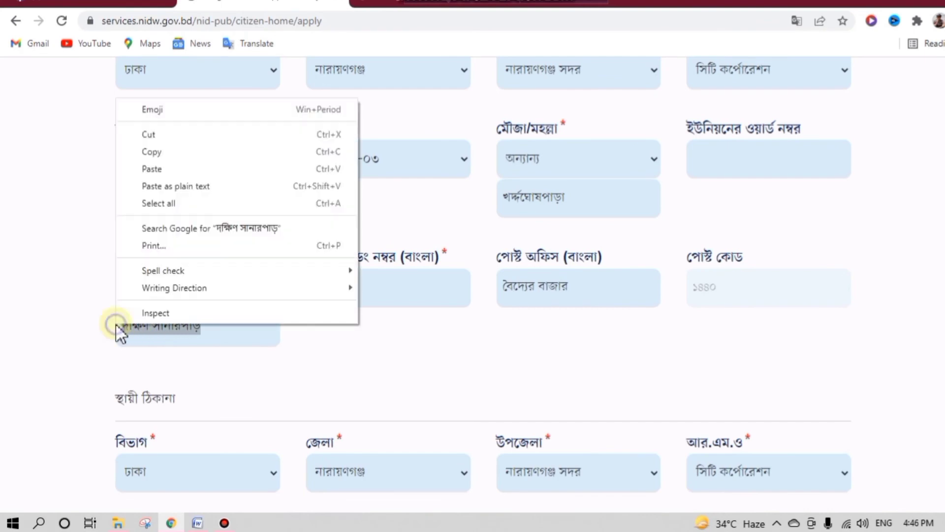
{"action": "left_click", "coordinate": [177, 152]}
{"action": "scroll", "coordinate": [211, 323], "scroll_direction": "down", "scroll_amount": 7}
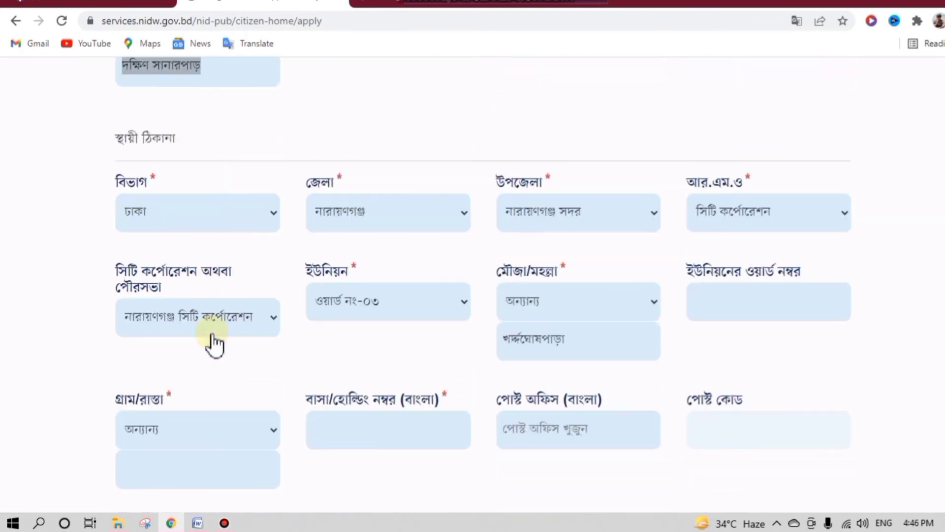
{"action": "left_click", "coordinate": [213, 371]}
{"action": "right_click", "coordinate": [213, 372]}
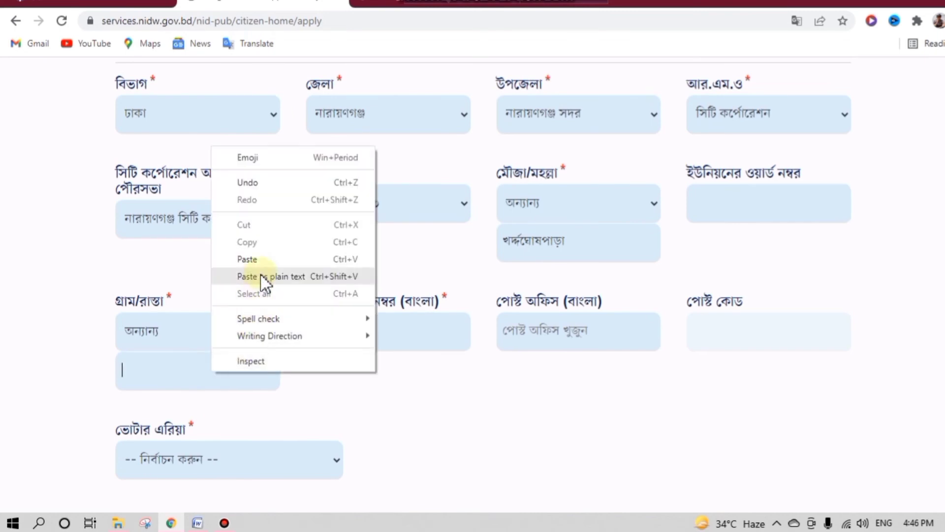
{"action": "left_click", "coordinate": [266, 258]}
Copy the present address's holding number for the permanent address
{"action": "left_click", "coordinate": [395, 335]}
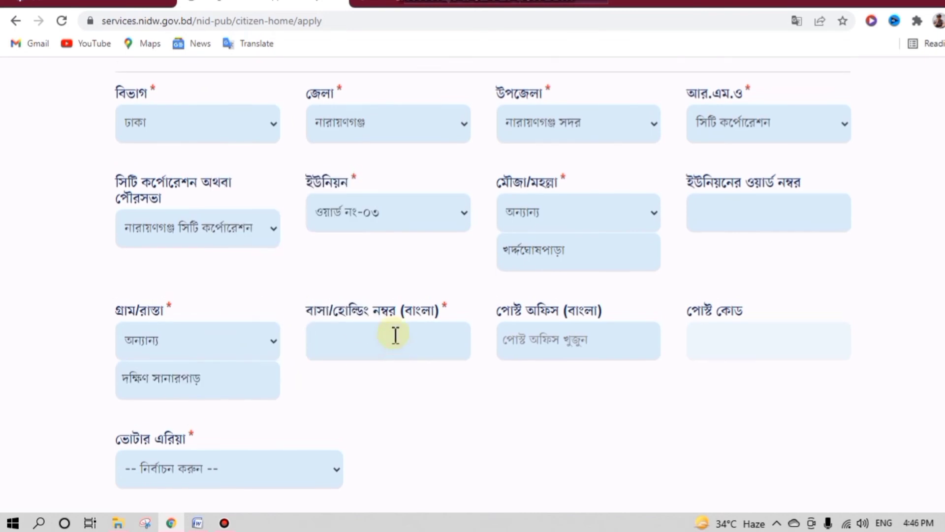
{"action": "scroll", "coordinate": [395, 335], "scroll_direction": "up", "scroll_amount": 4}
{"action": "mouse_move", "coordinate": [343, 143]}
{"action": "left_mouse_down"}
{"action": "mouse_move", "coordinate": [316, 143]}
{"action": "mouse_move", "coordinate": [329, 144]}
{"action": "left_mouse_up"}
{"action": "right_click", "coordinate": [316, 143]}
{"action": "left_click", "coordinate": [384, 133]}
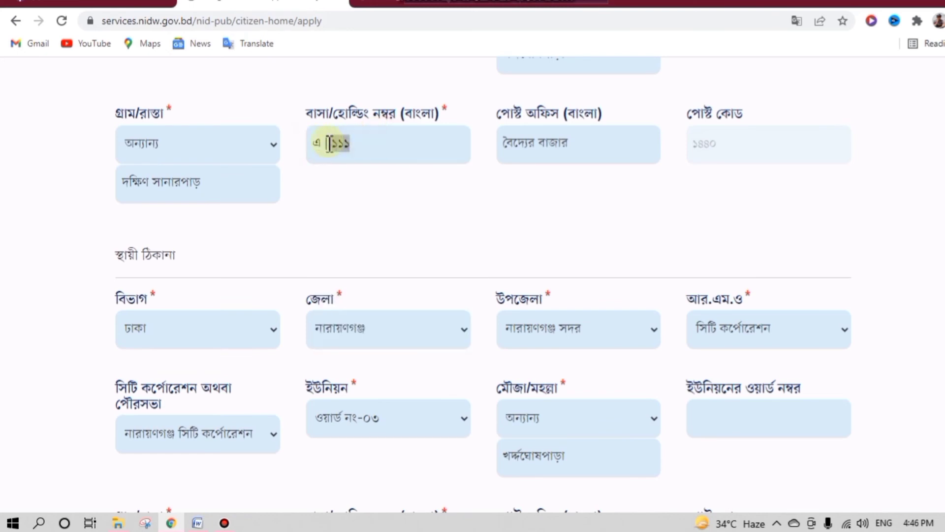
{"action": "right_click", "coordinate": [317, 145]}
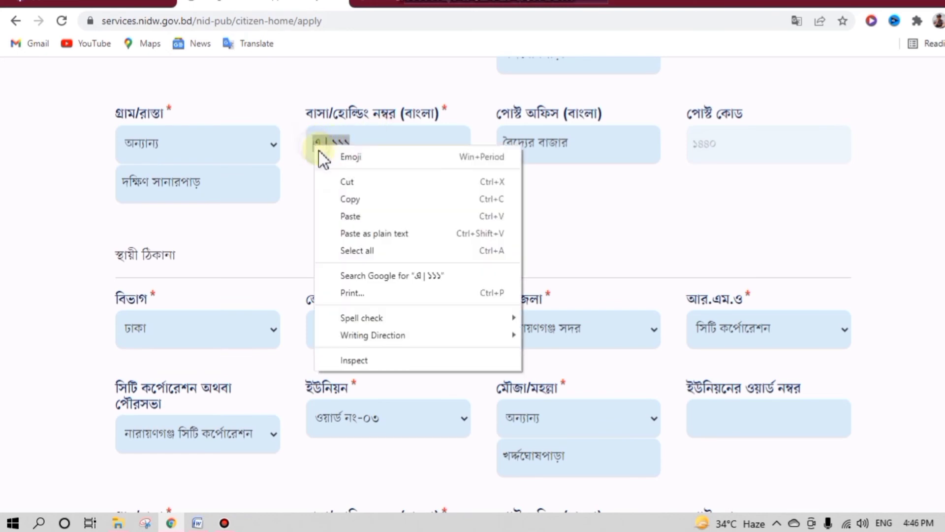
{"action": "left_click", "coordinate": [356, 201]}
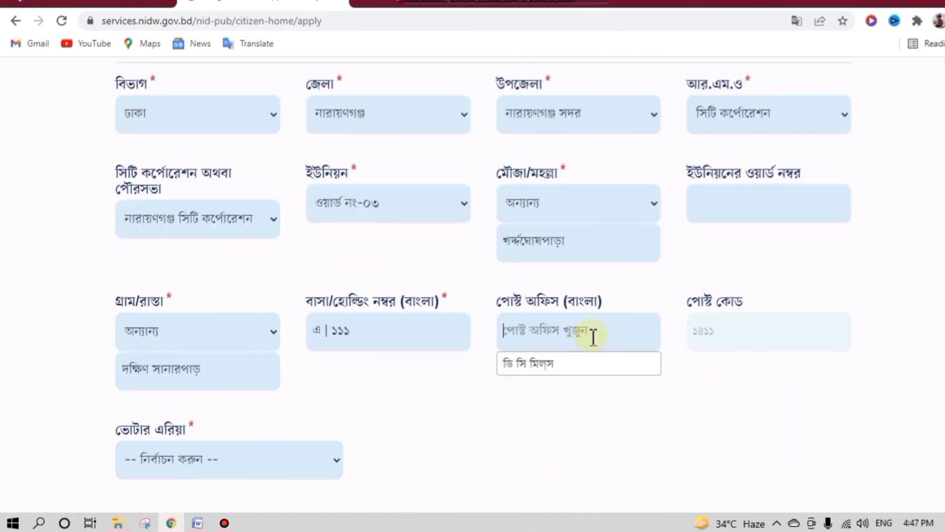
Set the permanent post office to বৈদ্যের বাজার (1440) and choose the voter area
{"action": "left_click", "coordinate": [593, 338]}
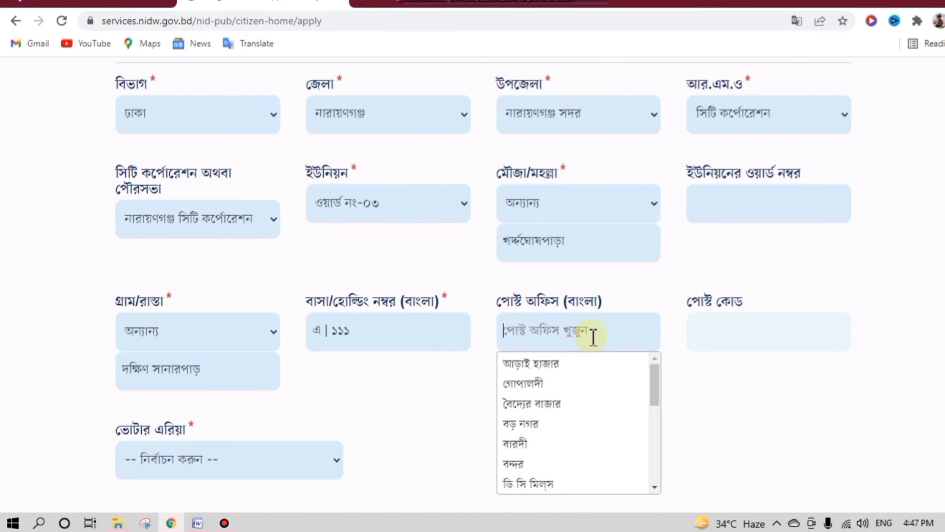
{"action": "left_click", "coordinate": [583, 404]}
{"action": "scroll", "coordinate": [353, 409], "scroll_direction": "down", "scroll_amount": 3}
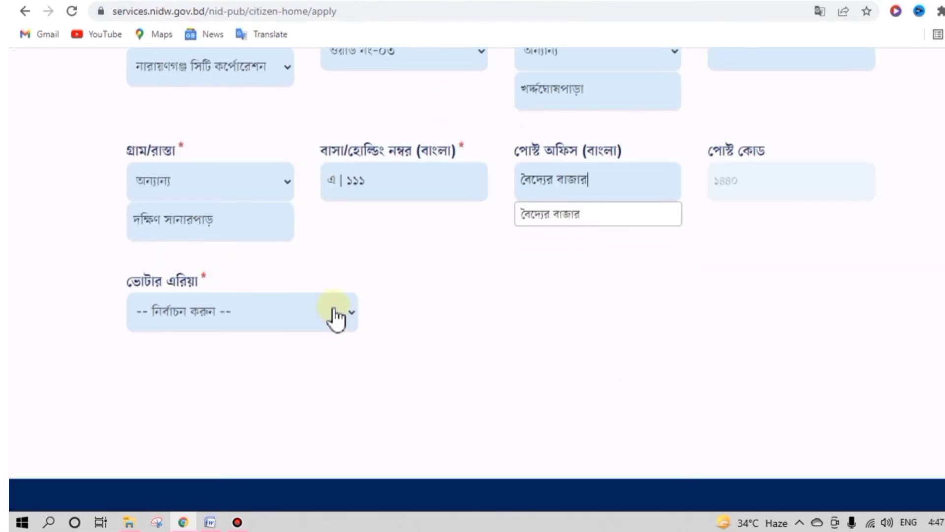
{"action": "left_click", "coordinate": [336, 315]}
{"action": "left_click", "coordinate": [333, 414]}
{"action": "scroll", "coordinate": [534, 384], "scroll_direction": "down", "scroll_amount": 3}
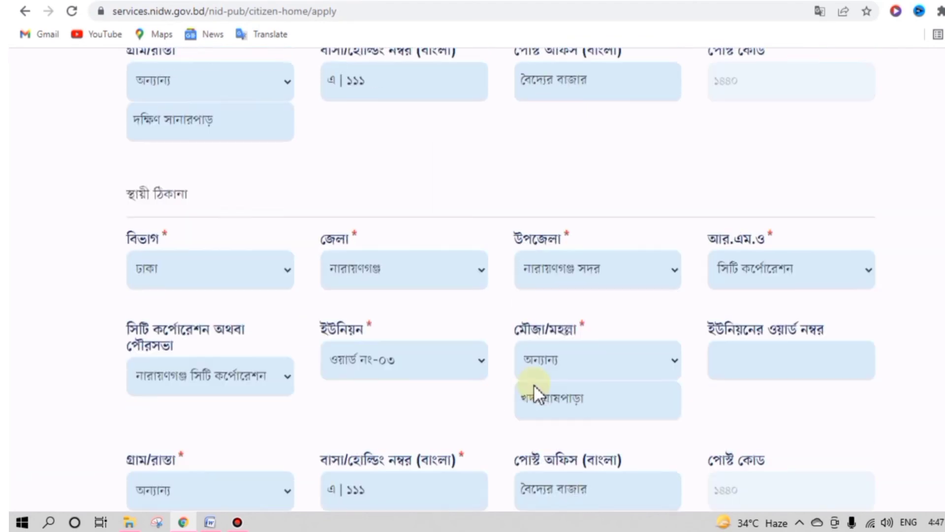
{"action": "scroll", "coordinate": [536, 384], "scroll_direction": "up", "scroll_amount": 15}
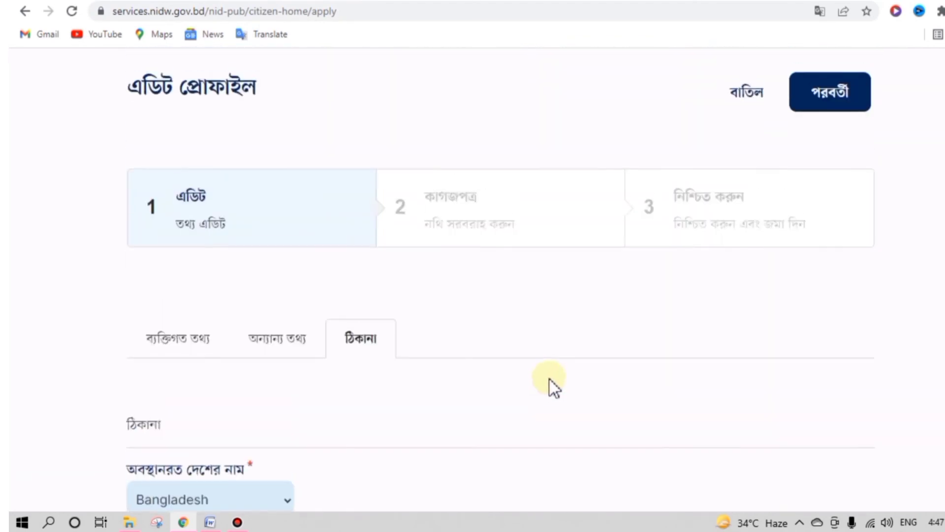
Try advancing to the next step, which rejects the holding number
{"action": "scroll", "coordinate": [549, 379], "scroll_direction": "down", "scroll_amount": 15}
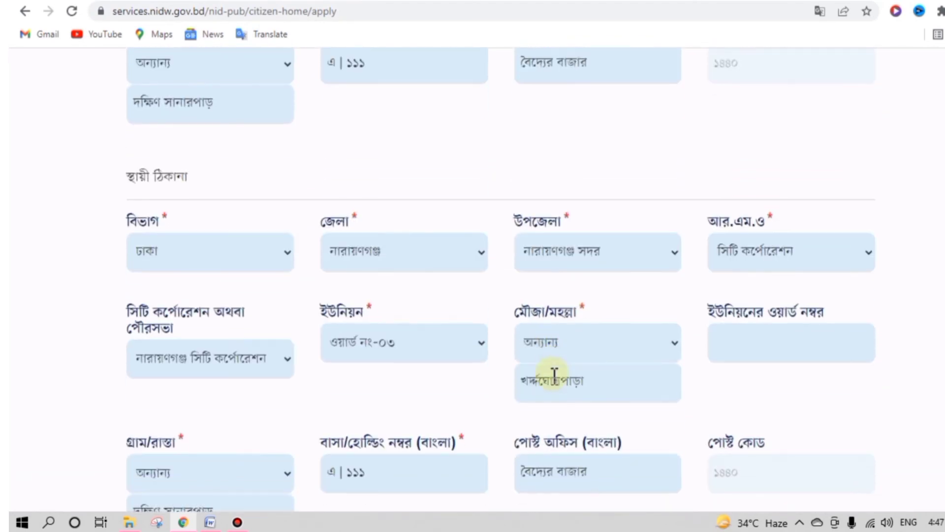
{"action": "scroll", "coordinate": [554, 374], "scroll_direction": "down", "scroll_amount": 3}
{"action": "scroll", "coordinate": [568, 368], "scroll_direction": "up", "scroll_amount": 12}
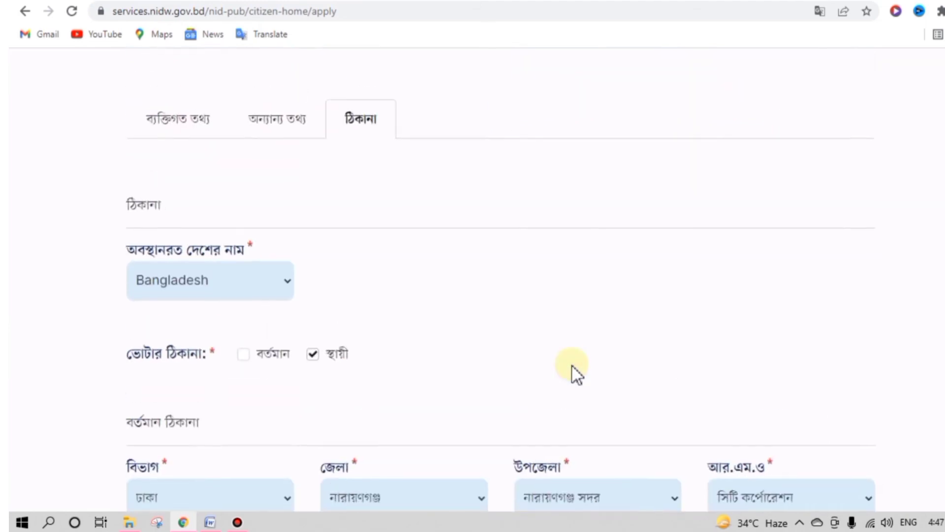
{"action": "scroll", "coordinate": [572, 366], "scroll_direction": "up", "scroll_amount": 5}
{"action": "left_click", "coordinate": [837, 165]}
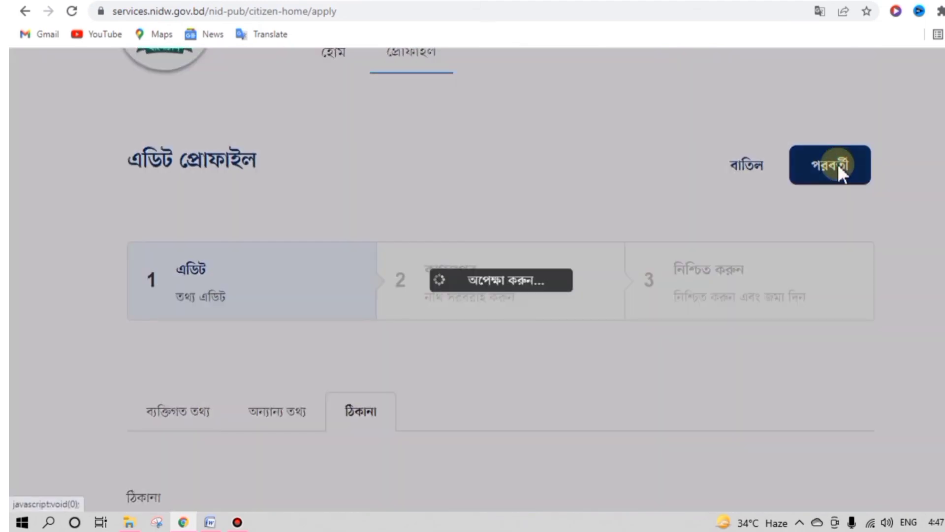
{"action": "scroll", "coordinate": [836, 217], "scroll_direction": "down", "scroll_amount": 2}
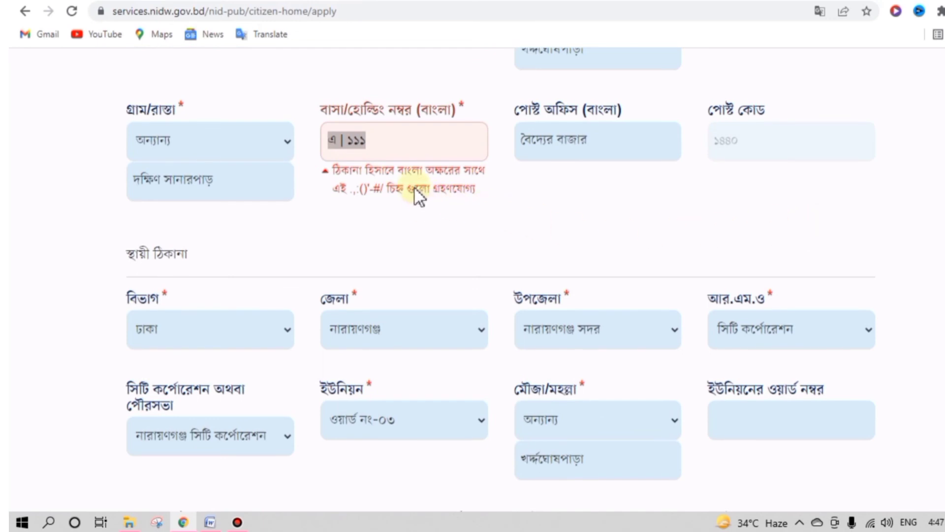
{"action": "left_click", "coordinate": [381, 148]}
{"action": "left_click", "coordinate": [384, 139]}
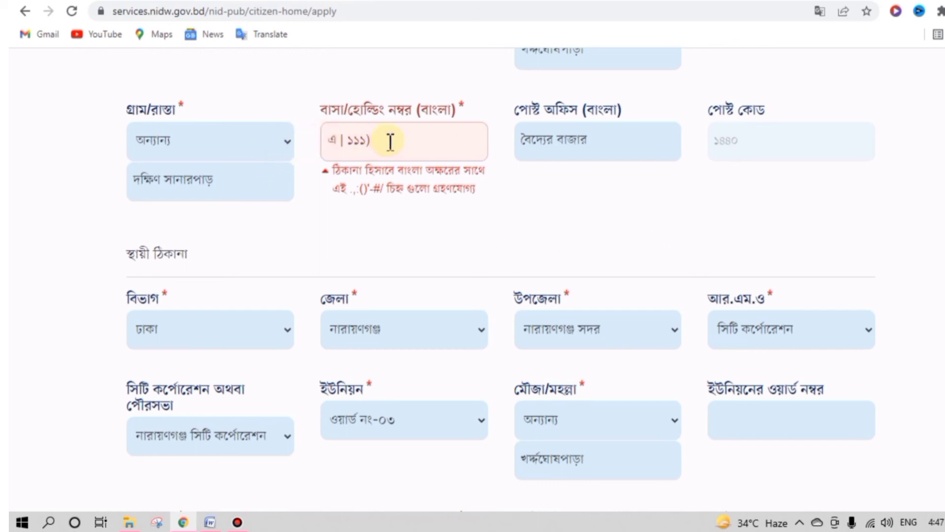
{"action": "scroll", "coordinate": [492, 246], "scroll_direction": "down", "scroll_amount": 7}
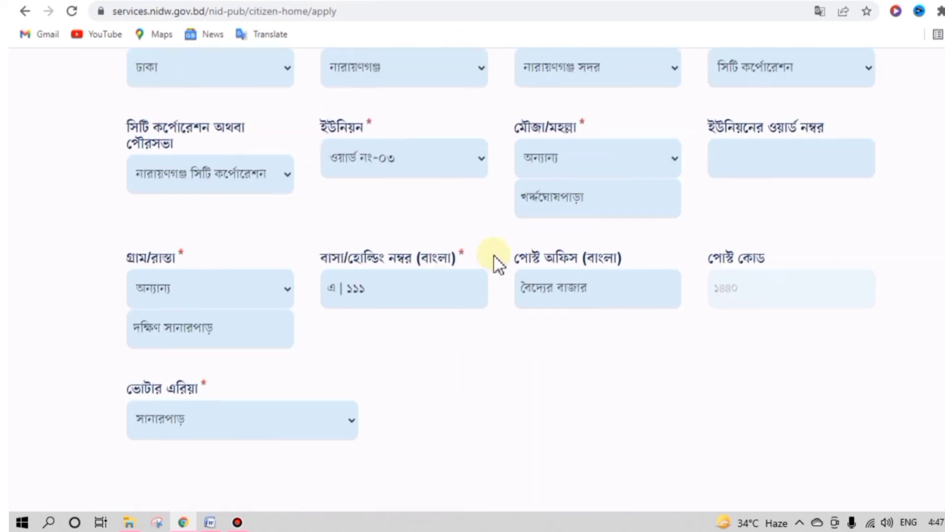
{"action": "left_click", "coordinate": [391, 181]}
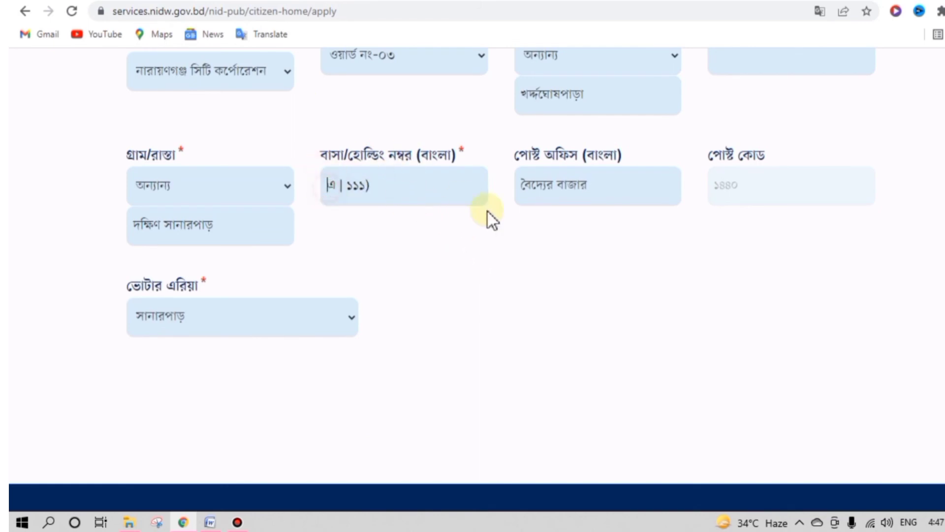
{"action": "type", "text": "("}
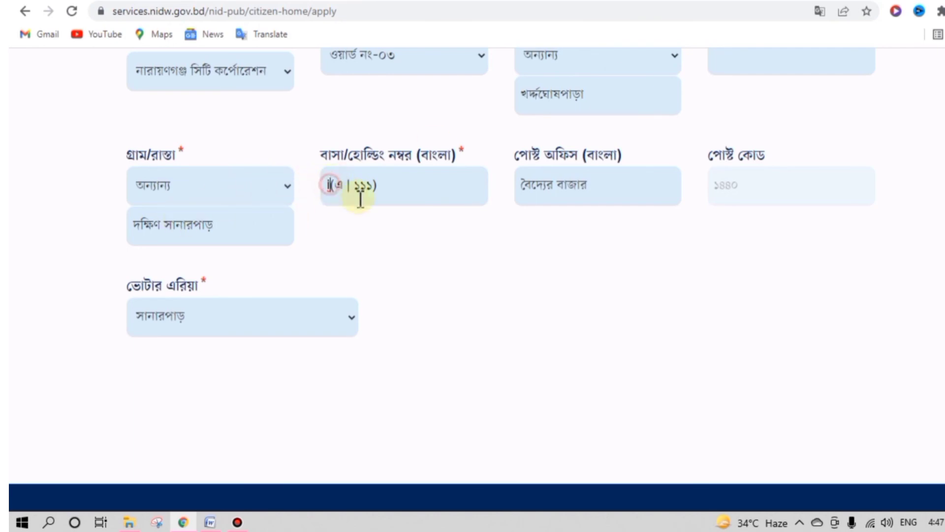
{"action": "left_click", "coordinate": [438, 255]}
{"action": "scroll", "coordinate": [436, 220], "scroll_direction": "up", "scroll_amount": 2}
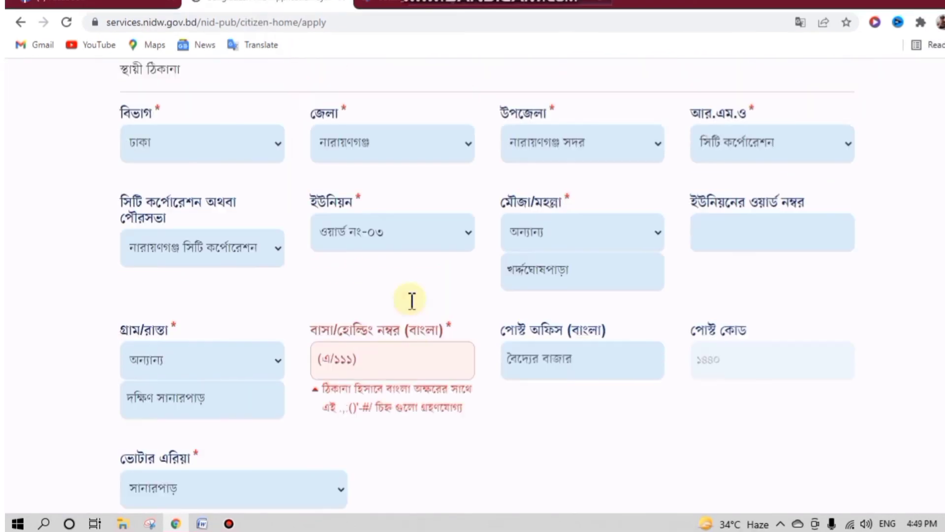
{"action": "scroll", "coordinate": [409, 299], "scroll_direction": "up", "scroll_amount": 7}
Advance from the edit step to the কাগজপত্র documents step
{"action": "scroll", "coordinate": [403, 310], "scroll_direction": "down", "scroll_amount": 4}
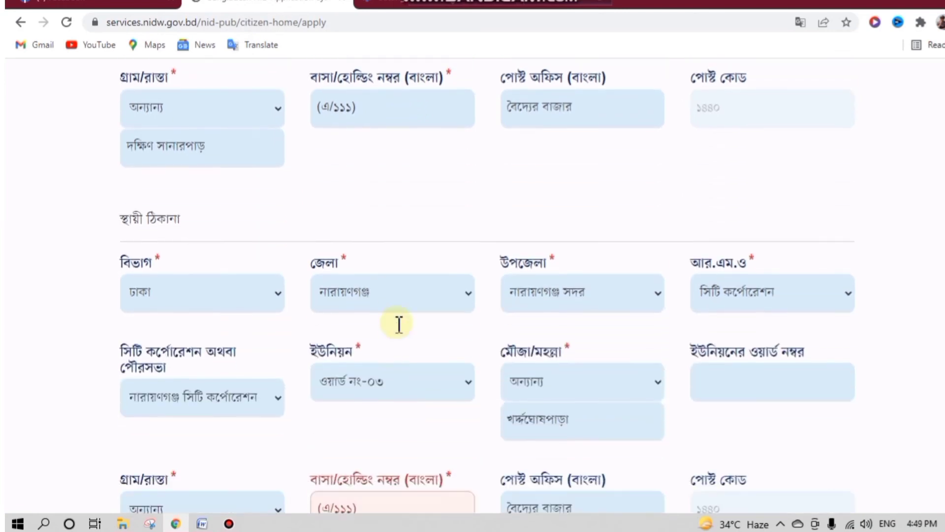
{"action": "scroll", "coordinate": [398, 330], "scroll_direction": "down", "scroll_amount": 5}
{"action": "scroll", "coordinate": [510, 341], "scroll_direction": "up", "scroll_amount": 8}
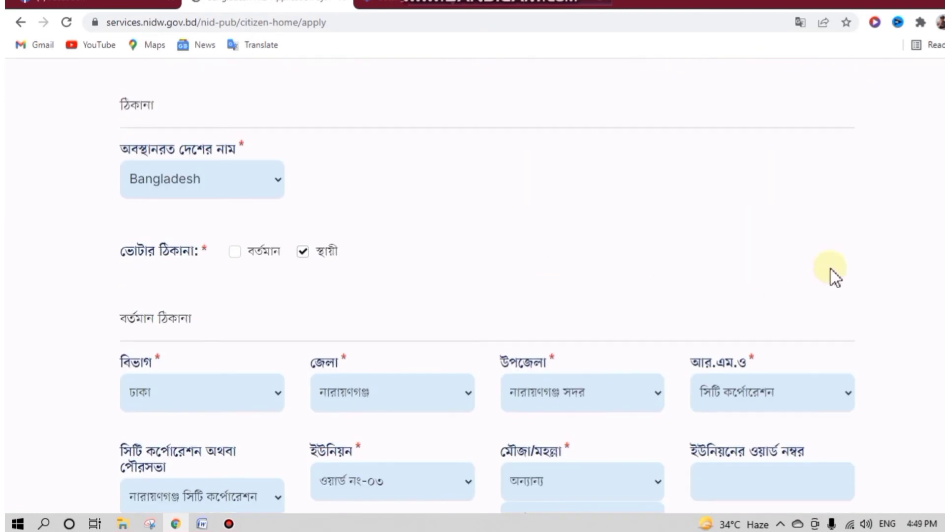
{"action": "scroll", "coordinate": [831, 268], "scroll_direction": "up", "scroll_amount": 5}
{"action": "left_click", "coordinate": [807, 70]}
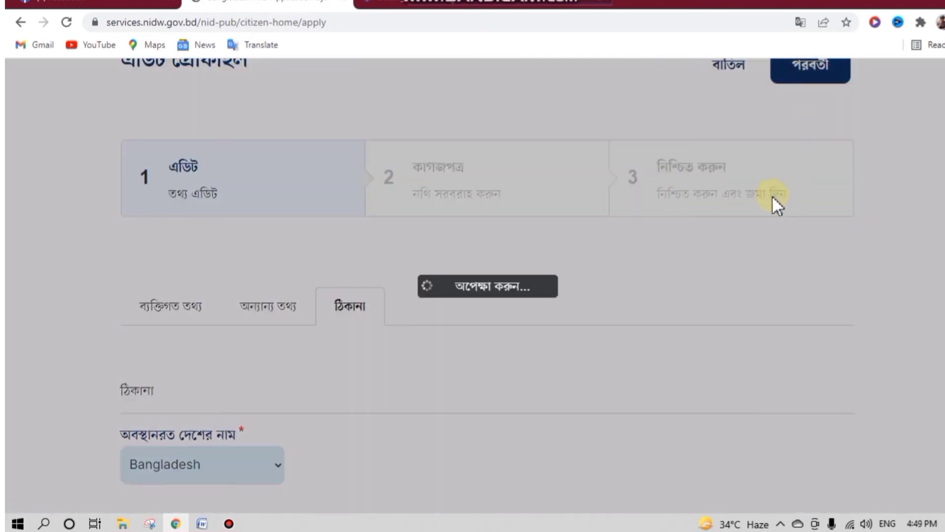
Continue to the confirmation step and submit the profile edit application
{"action": "scroll", "coordinate": [772, 196], "scroll_direction": "down", "scroll_amount": 5}
{"action": "scroll", "coordinate": [772, 197], "scroll_direction": "up", "scroll_amount": 3}
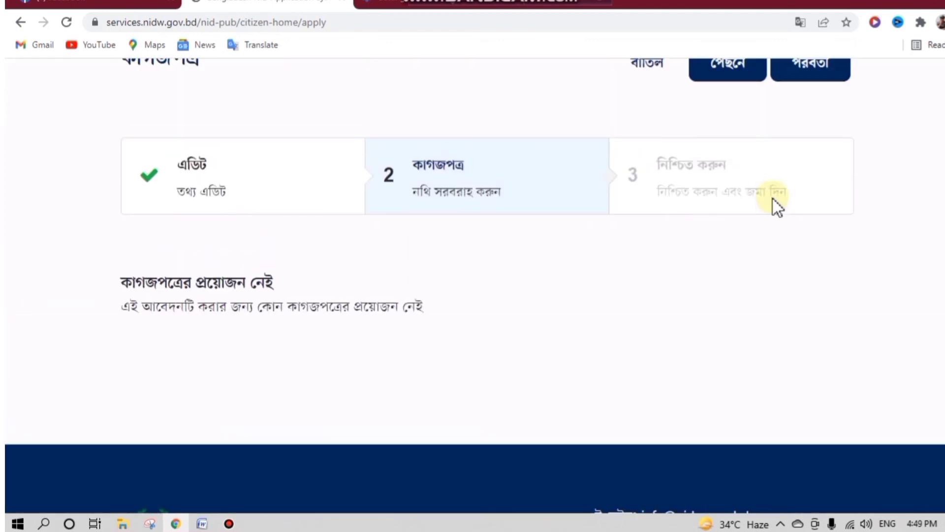
{"action": "scroll", "coordinate": [772, 198], "scroll_direction": "up", "scroll_amount": 3}
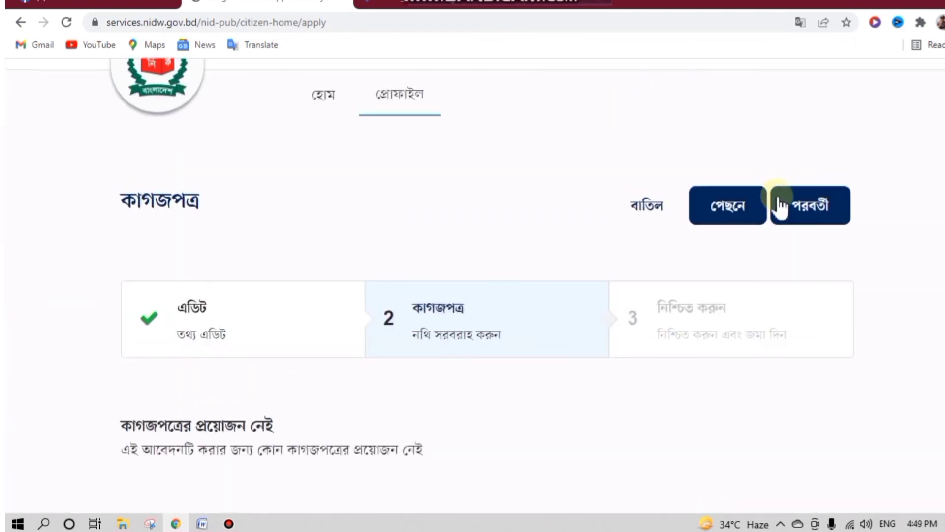
{"action": "left_click", "coordinate": [818, 211]}
{"action": "scroll", "coordinate": [828, 212], "scroll_direction": "down", "scroll_amount": 3}
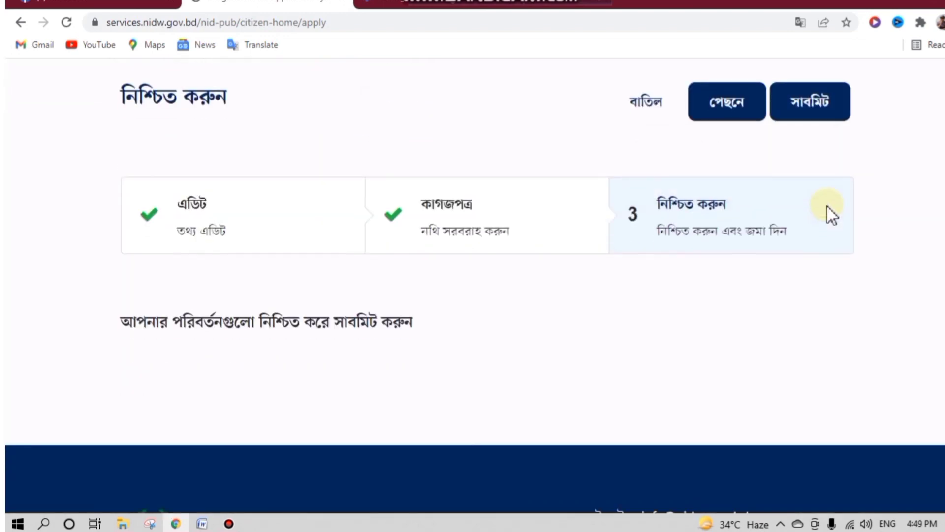
{"action": "scroll", "coordinate": [822, 196], "scroll_direction": "up", "scroll_amount": 2}
{"action": "left_click", "coordinate": [808, 170]}
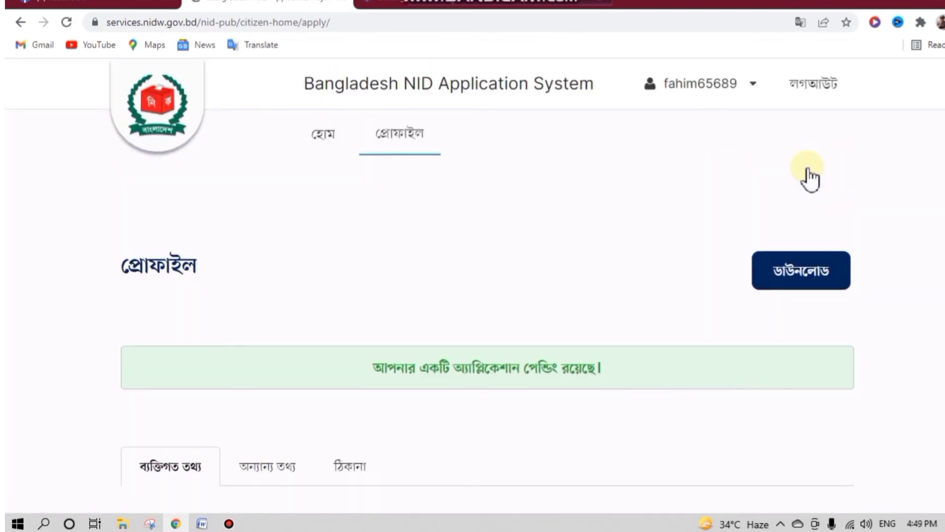
Review the pending profile and open অন্যান্য তথ্য showing blood group B+ and religion ইসলাম
{"action": "scroll", "coordinate": [817, 158], "scroll_direction": "down", "scroll_amount": 7}
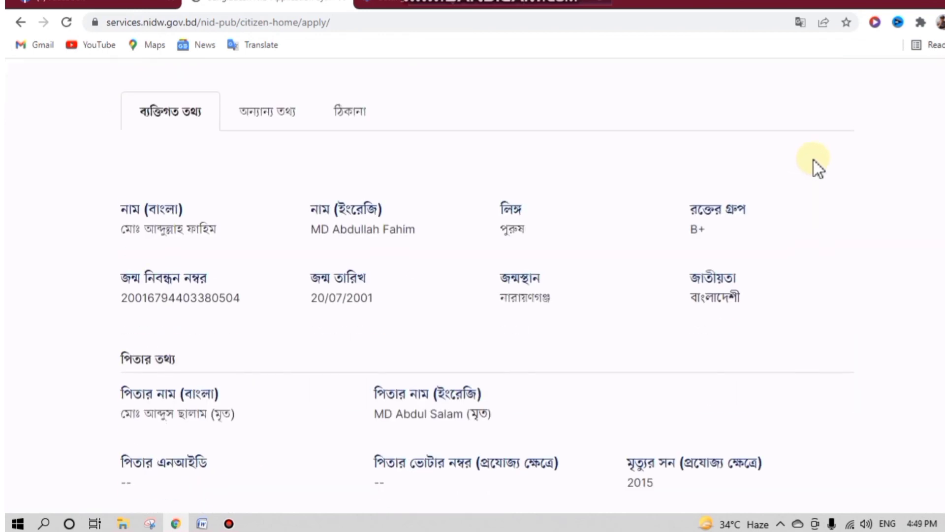
{"action": "scroll", "coordinate": [813, 163], "scroll_direction": "down", "scroll_amount": 3}
{"action": "scroll", "coordinate": [815, 160], "scroll_direction": "down", "scroll_amount": 7}
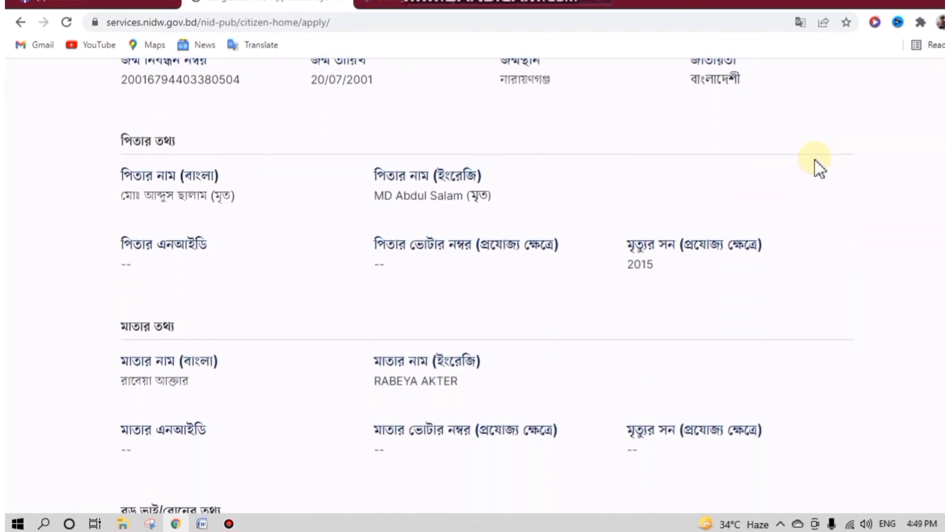
{"action": "scroll", "coordinate": [814, 169], "scroll_direction": "down", "scroll_amount": 6}
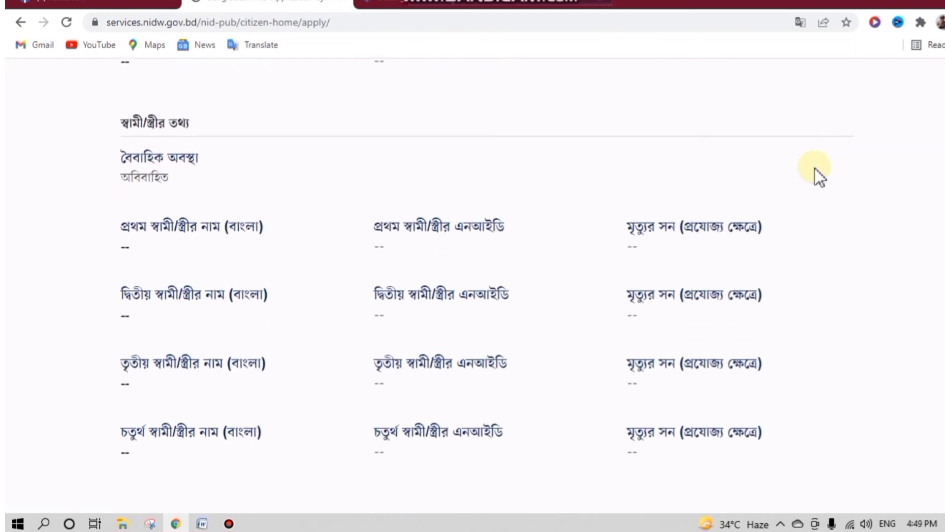
{"action": "scroll", "coordinate": [807, 171], "scroll_direction": "up", "scroll_amount": 17}
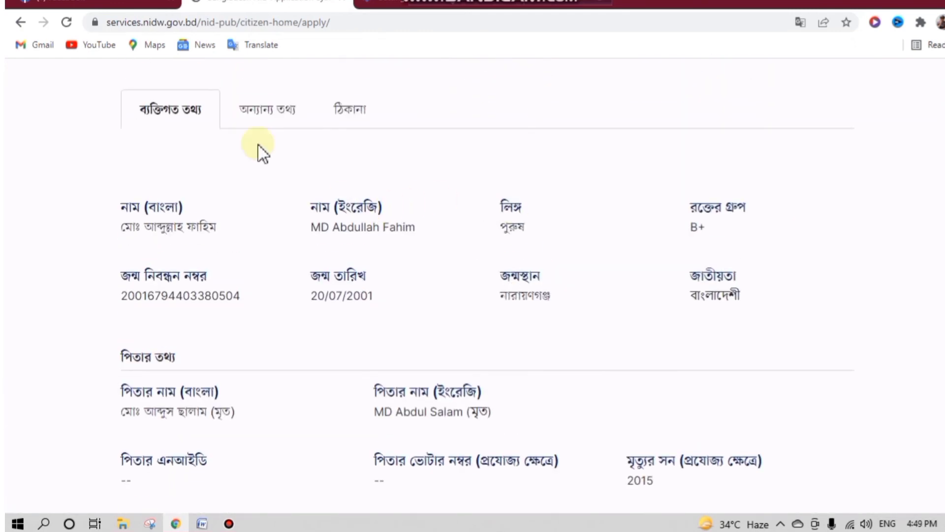
{"action": "scroll", "coordinate": [261, 148], "scroll_direction": "up", "scroll_amount": 2}
{"action": "left_click", "coordinate": [270, 195]}
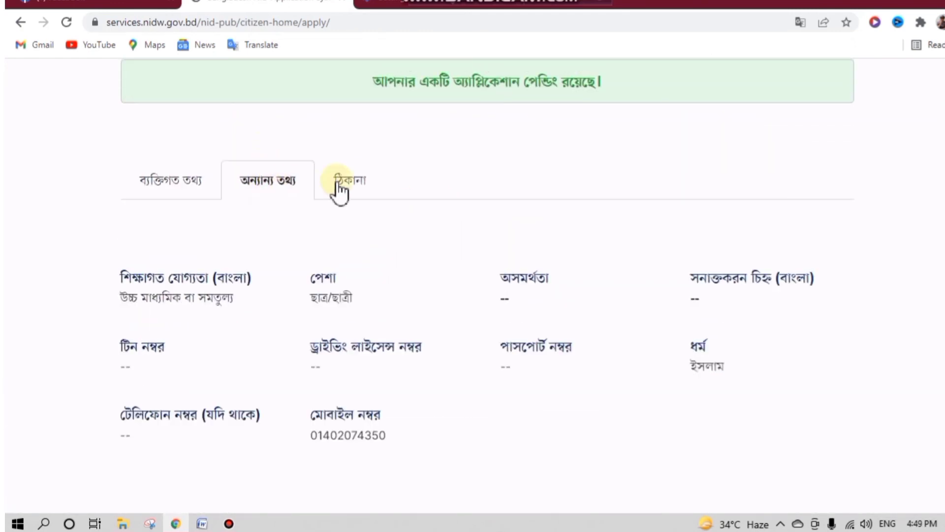
Open the ঠিকানা section to review the submitted address details
{"action": "scroll", "coordinate": [339, 188], "scroll_direction": "up", "scroll_amount": 2}
{"action": "scroll", "coordinate": [345, 183], "scroll_direction": "down", "scroll_amount": 3}
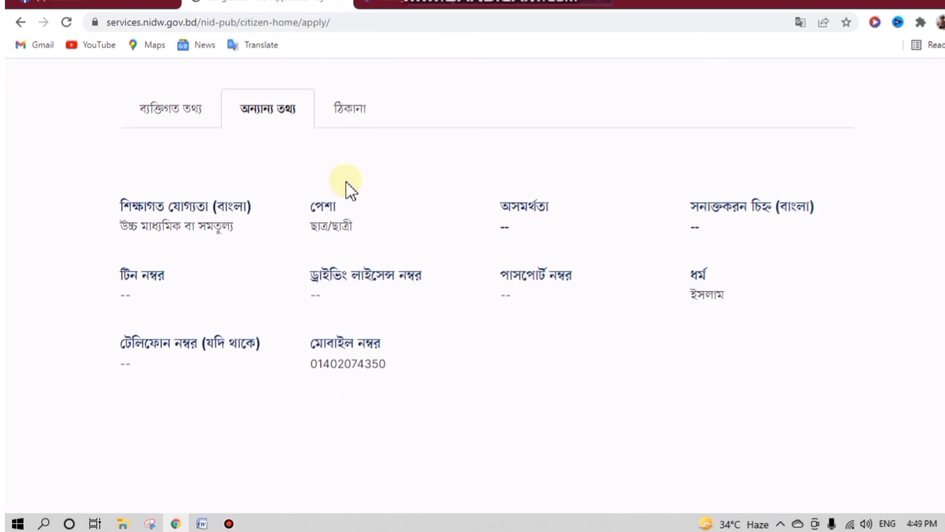
{"action": "left_click", "coordinate": [352, 116]}
{"action": "scroll", "coordinate": [453, 167], "scroll_direction": "up", "scroll_amount": 2}
{"action": "scroll", "coordinate": [472, 176], "scroll_direction": "up", "scroll_amount": 5}
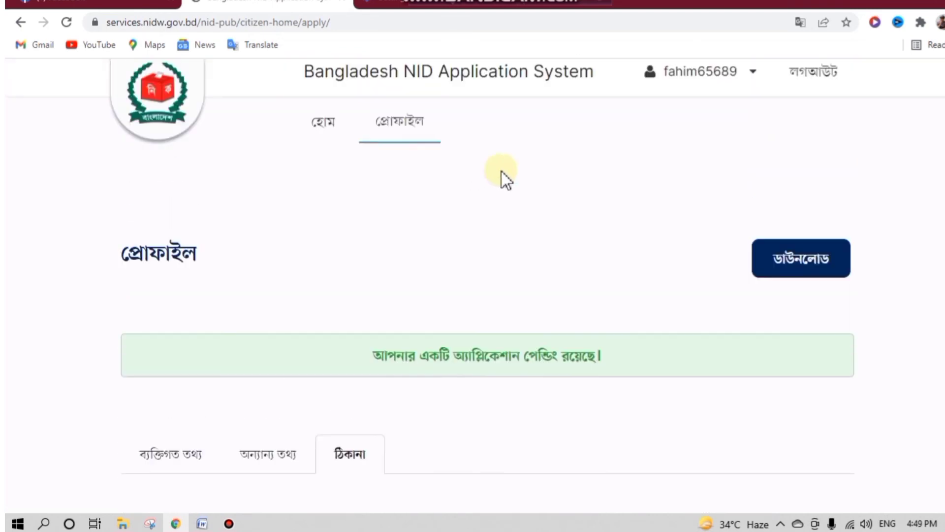
Download the form as new_nid_form_2 (2).pdf and show it in a maximized Downloads folder
{"action": "left_click", "coordinate": [826, 279]}
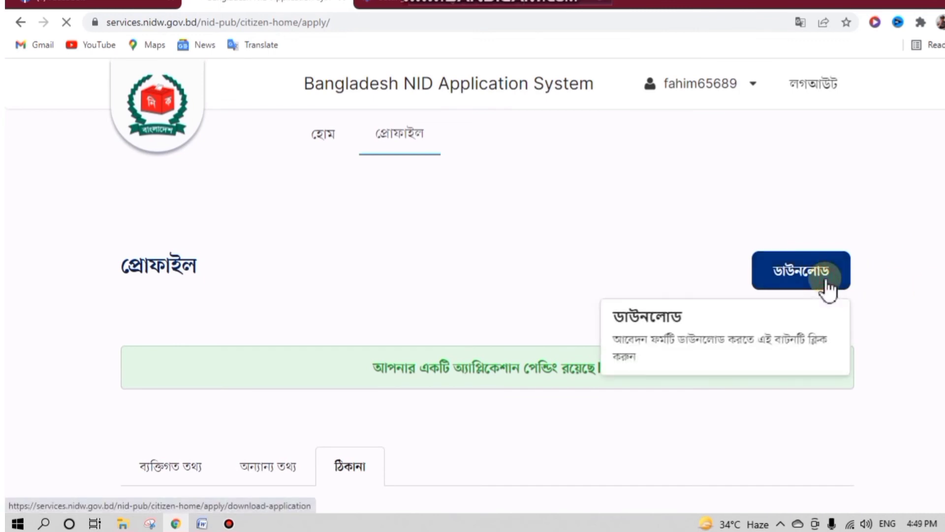
{"action": "left_click", "coordinate": [821, 283]}
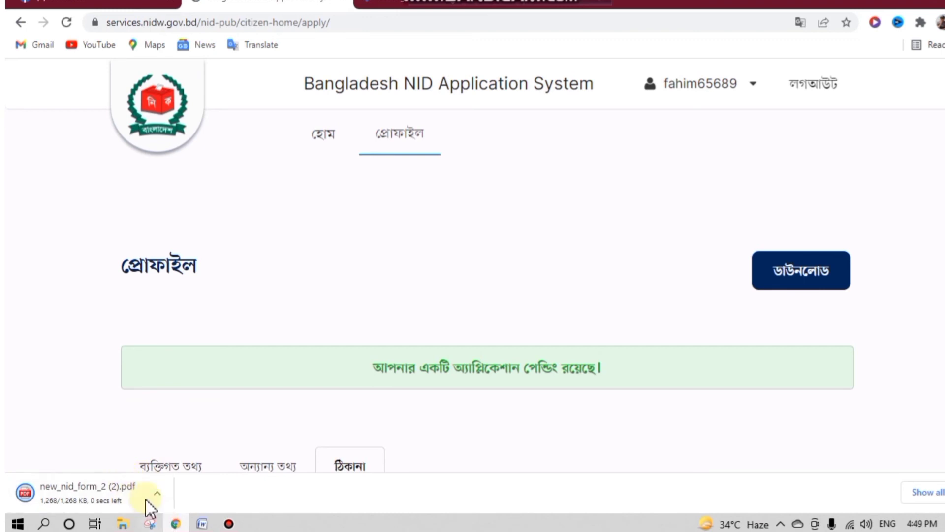
{"action": "left_click", "coordinate": [156, 494]}
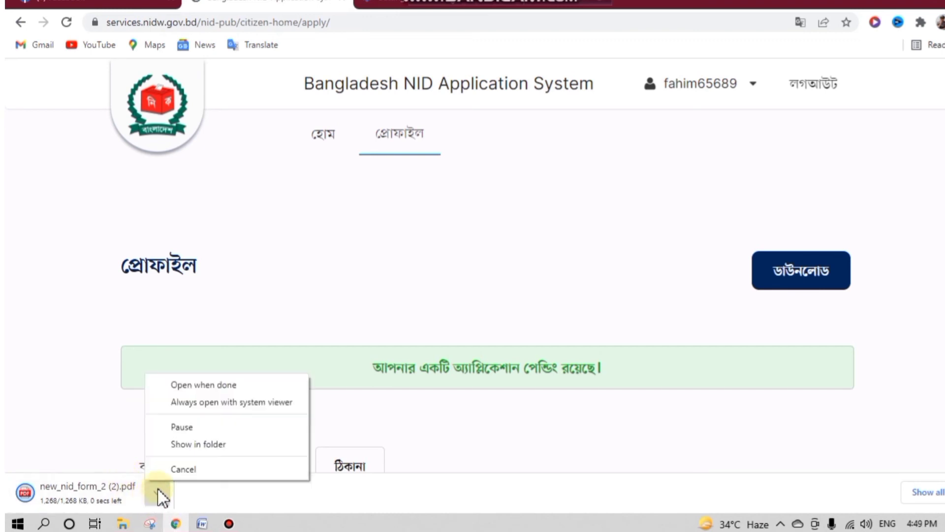
{"action": "left_click", "coordinate": [190, 445]}
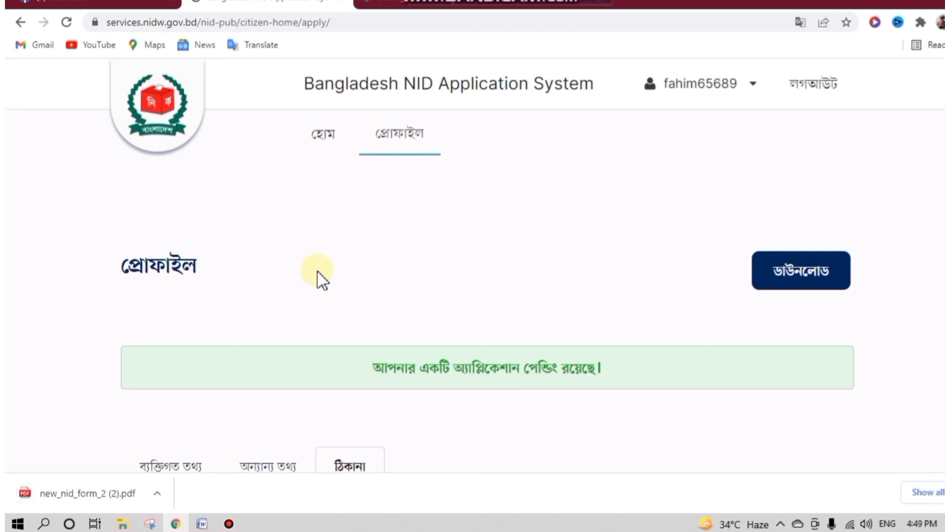
{"action": "left_click", "coordinate": [156, 492]}
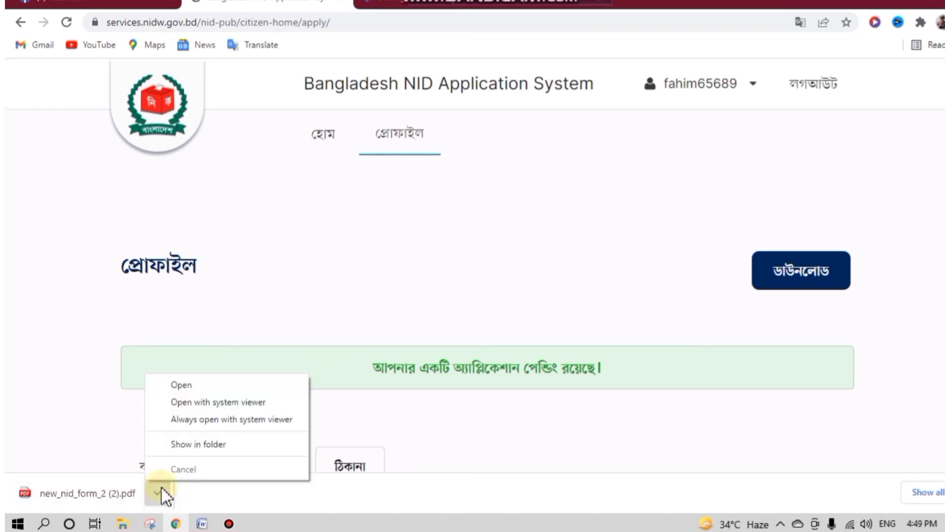
{"action": "left_click", "coordinate": [187, 444]}
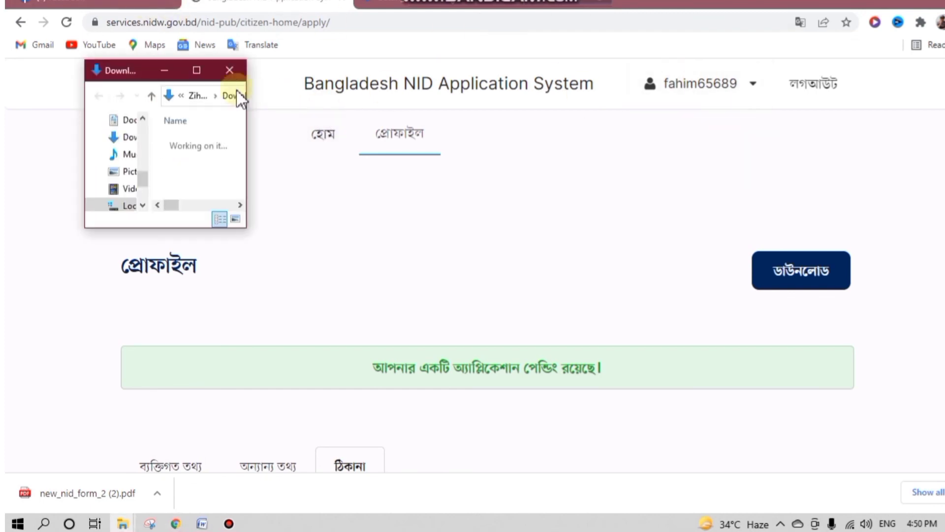
{"action": "left_click", "coordinate": [196, 71]}
Open new_nid_form_2 (2).pdf in Edge and scroll through the two-page registration form
{"action": "double_click", "coordinate": [269, 103]}
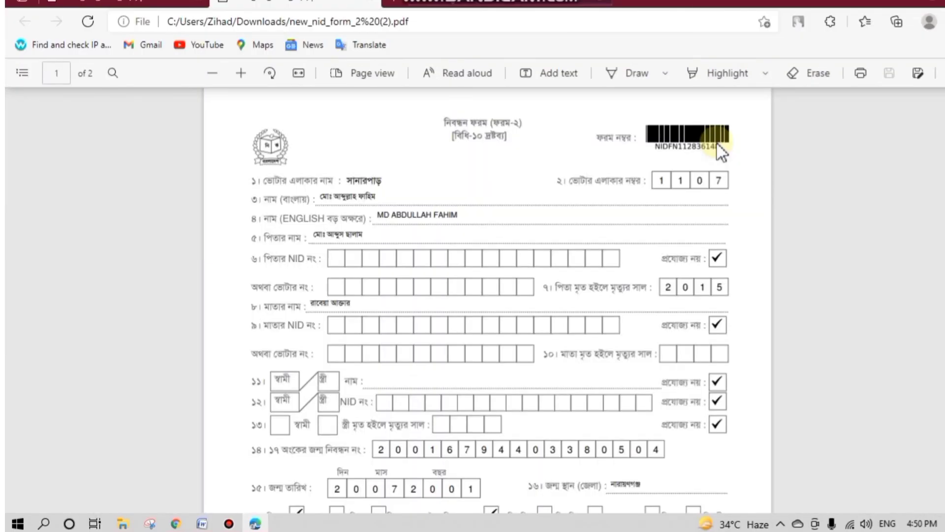
{"action": "scroll", "coordinate": [735, 161], "scroll_direction": "down", "scroll_amount": 3}
{"action": "scroll", "coordinate": [734, 162], "scroll_direction": "up", "scroll_amount": 3}
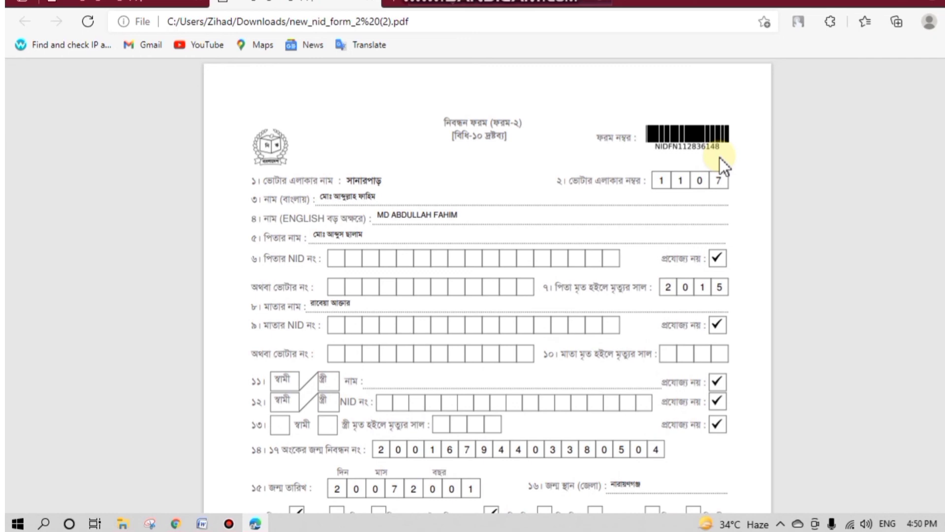
{"action": "scroll", "coordinate": [713, 155], "scroll_direction": "down", "scroll_amount": 2}
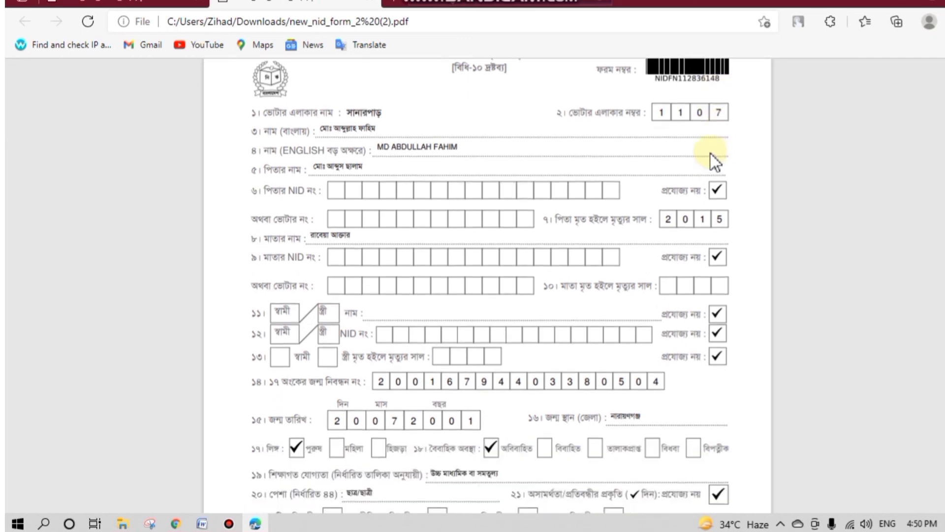